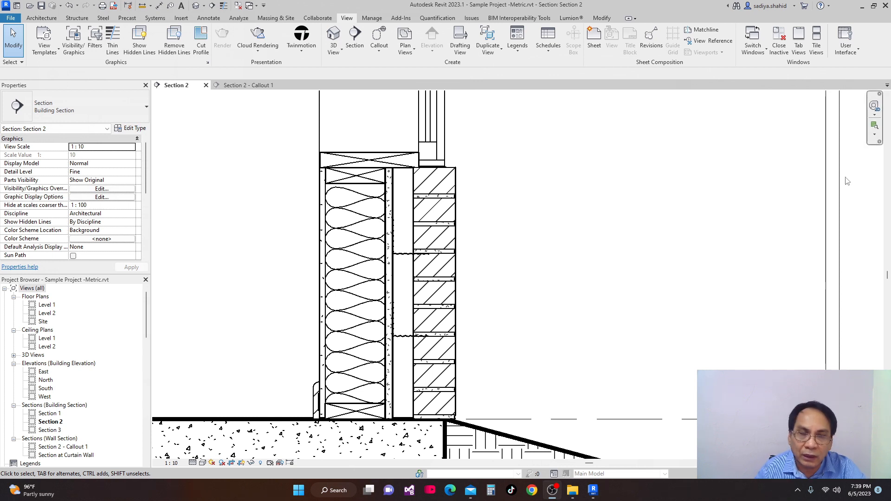
pyautogui.scroll(-3, 464, 232)
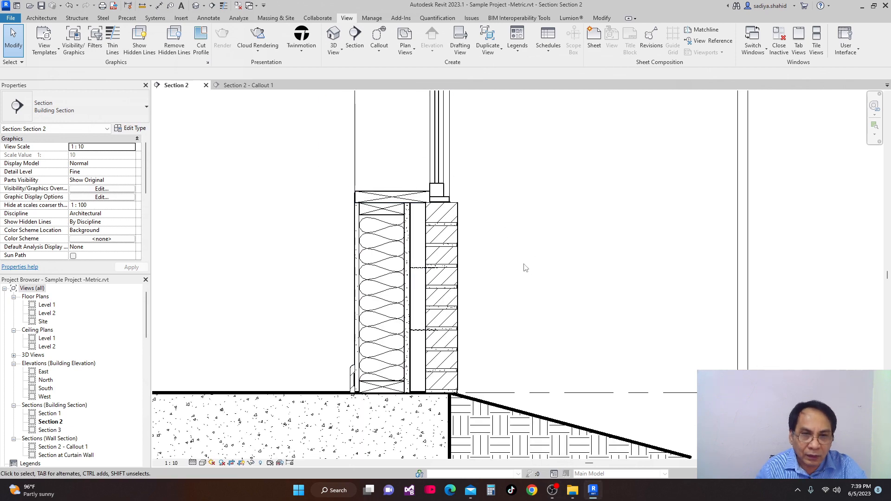
pyautogui.scroll(1, 518, 219)
pyautogui.scroll(-3, 519, 219)
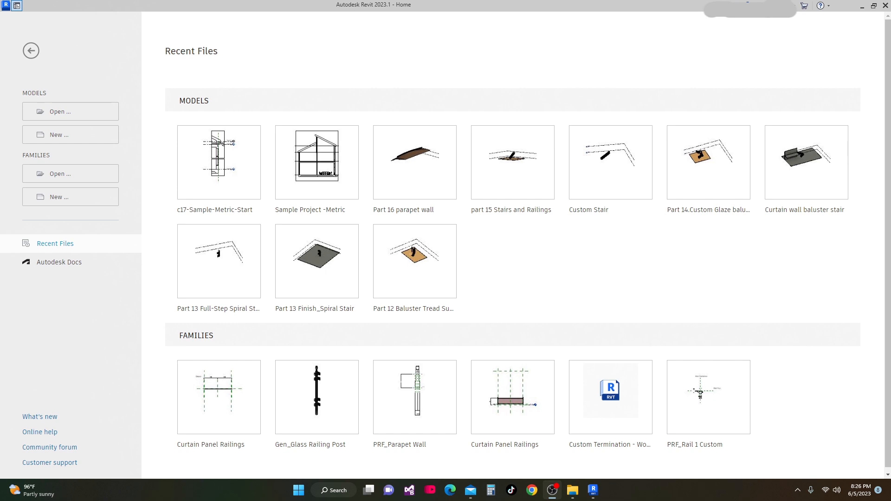
# Open the c17-Sample-Metric-Start project and examine the Section 4 - Callout 1 wall section view
pyautogui.click(235, 208)
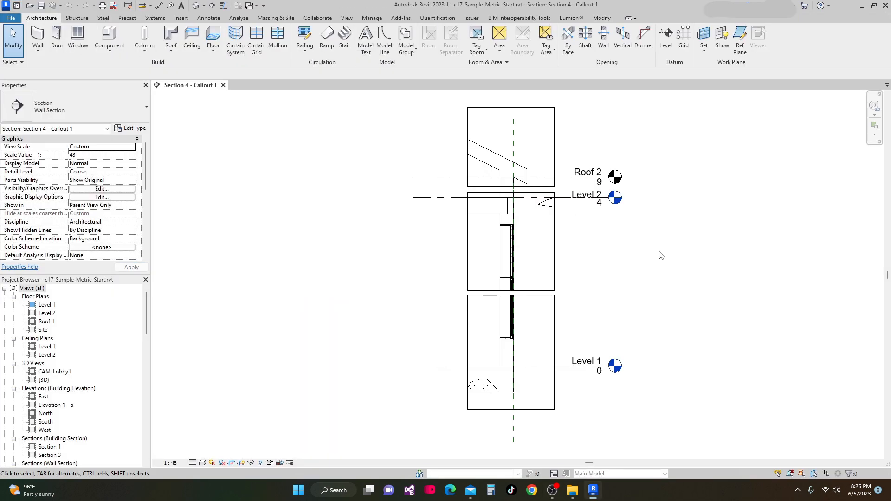
pyautogui.moveTo(635, 246); pyautogui.dragTo(524, 249, button='middle')
pyautogui.scroll(2, 462, 299)
pyautogui.moveTo(462, 299); pyautogui.dragTo(536, 235, button='middle')
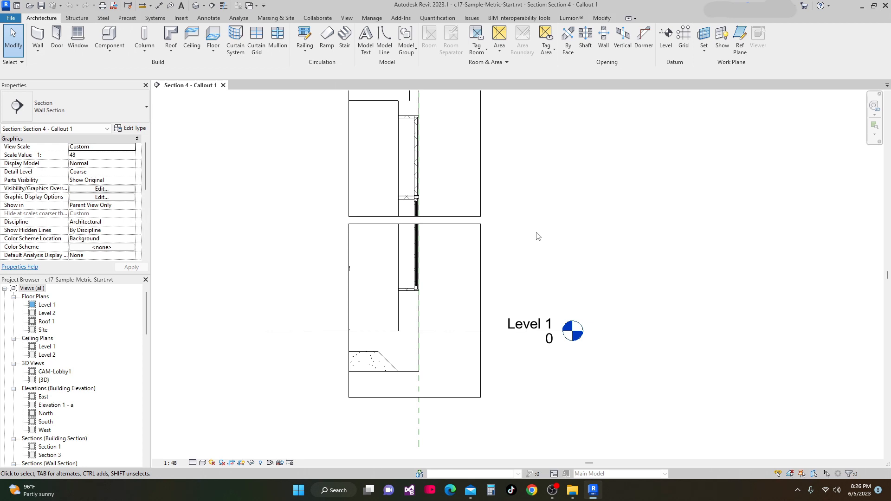
pyautogui.scroll(-4, 414, 260)
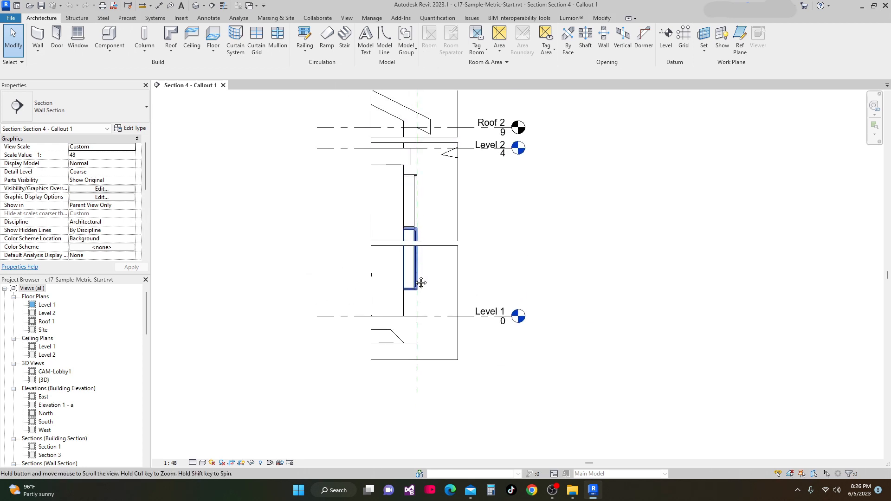
pyautogui.scroll(2, 412, 254)
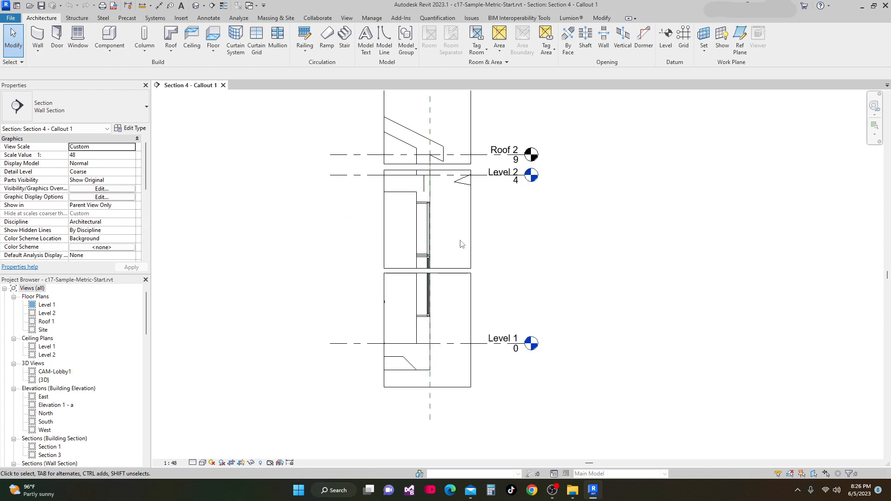
pyautogui.moveTo(473, 227); pyautogui.dragTo(476, 256, button='middle')
pyautogui.scroll(1, 476, 246)
pyautogui.scroll(-2, 476, 241)
pyautogui.scroll(-2, 430, 195)
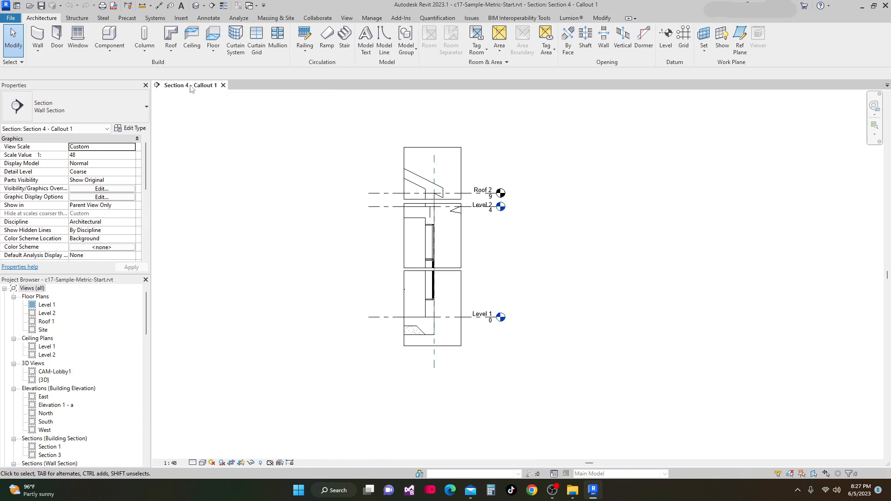
pyautogui.scroll(2, 398, 187)
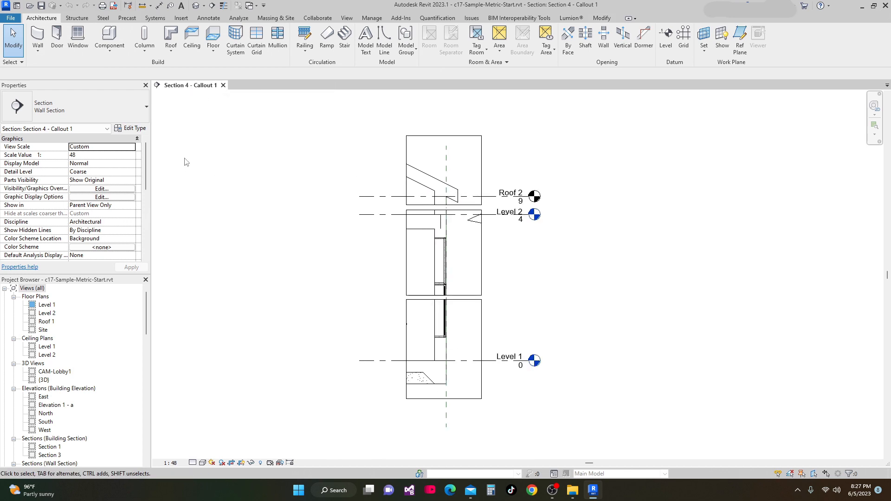
pyautogui.scroll(-1, 272, 164)
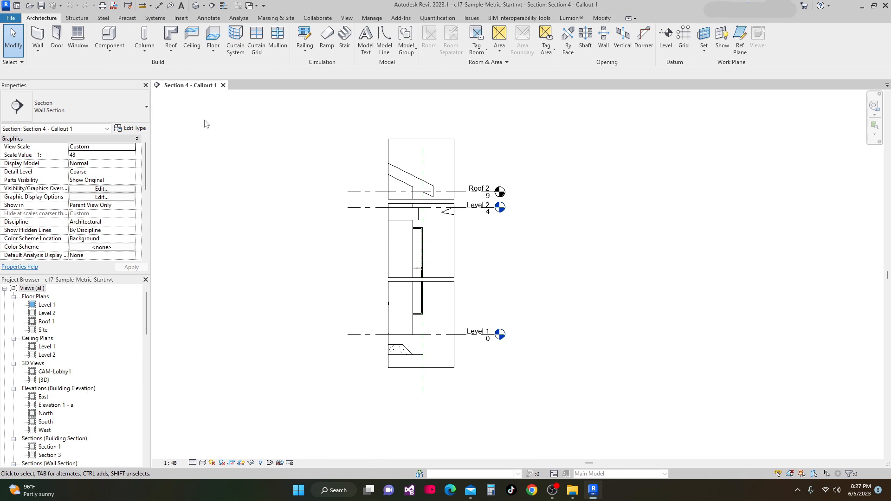
# Open the Level 1 floor plan and open Section 4 from its section head to locate the callout
pyautogui.doubleClick(46, 305)
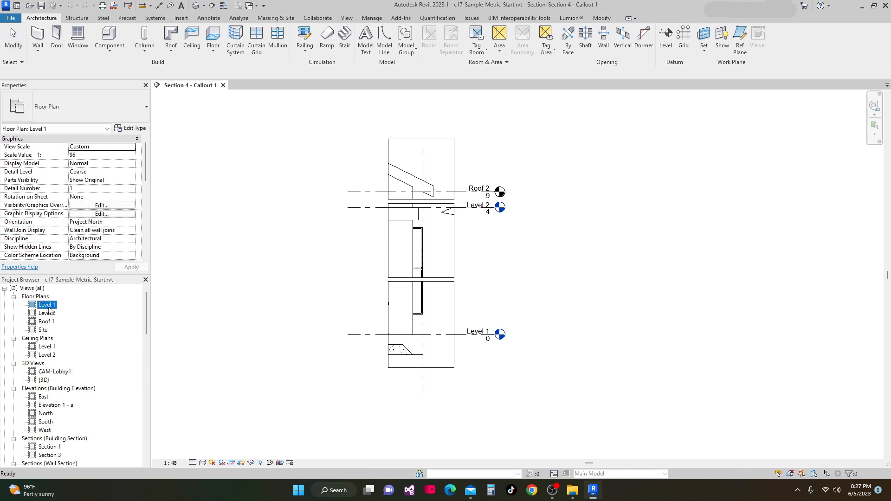
pyautogui.scroll(4, 463, 383)
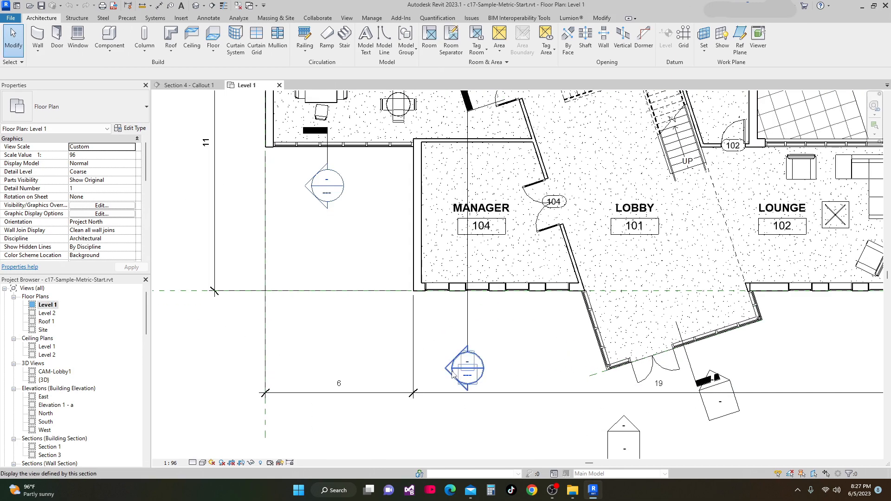
pyautogui.scroll(-3, 453, 374)
pyautogui.scroll(-1, 403, 349)
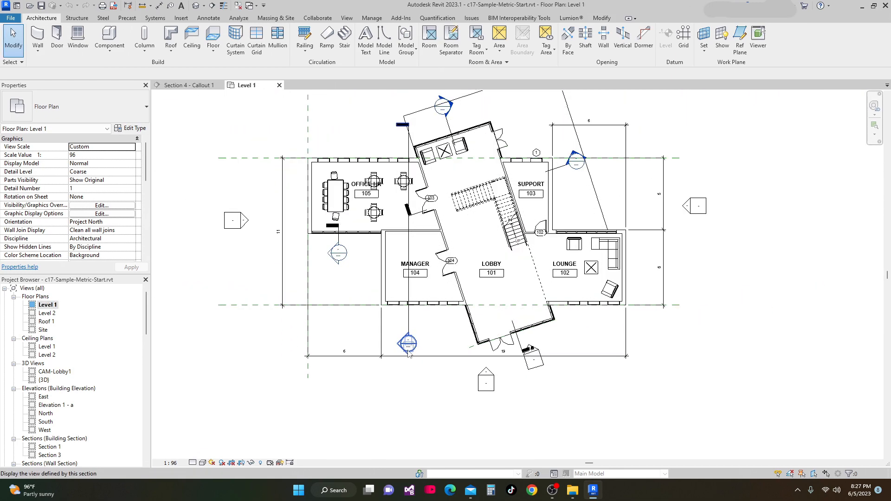
pyautogui.moveTo(413, 369); pyautogui.dragTo(412, 350, button='middle')
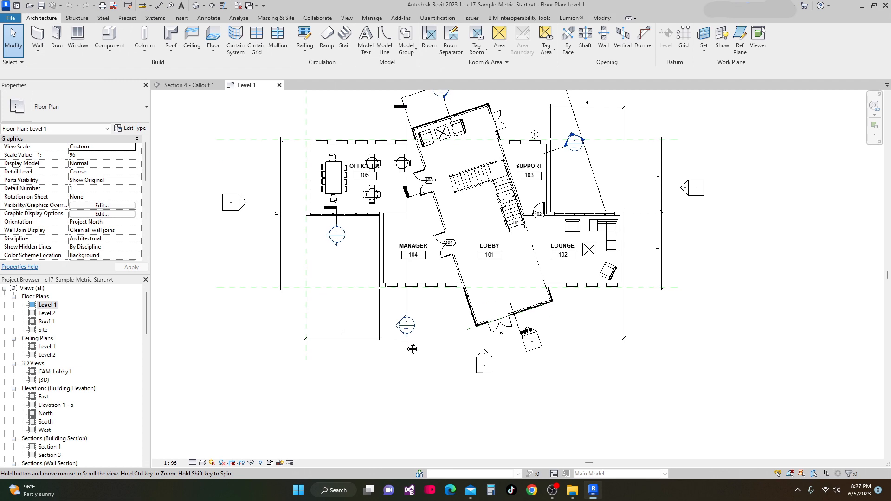
pyautogui.doubleClick(407, 327)
pyautogui.moveTo(337, 334); pyautogui.dragTo(166, 332, button='middle')
pyautogui.moveTo(500, 324); pyautogui.dragTo(449, 324, button='middle')
pyautogui.scroll(-1, 437, 312)
pyautogui.scroll(-1, 416, 130)
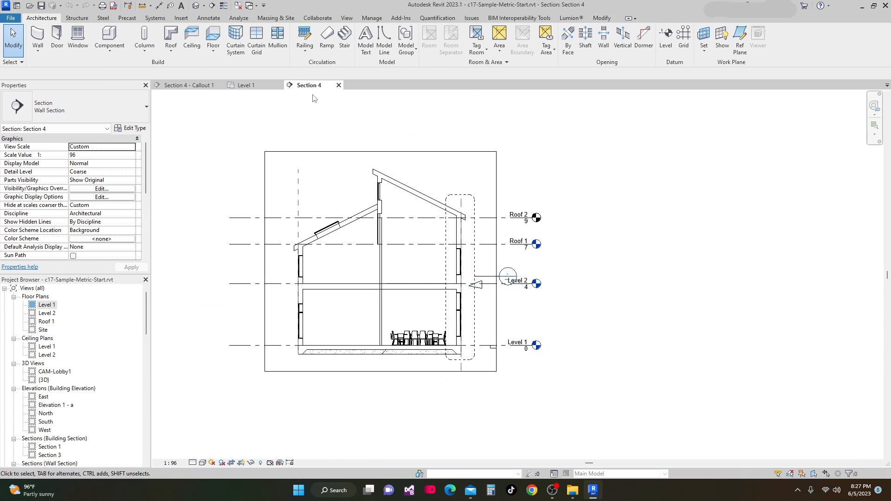
pyautogui.scroll(1, 552, 294)
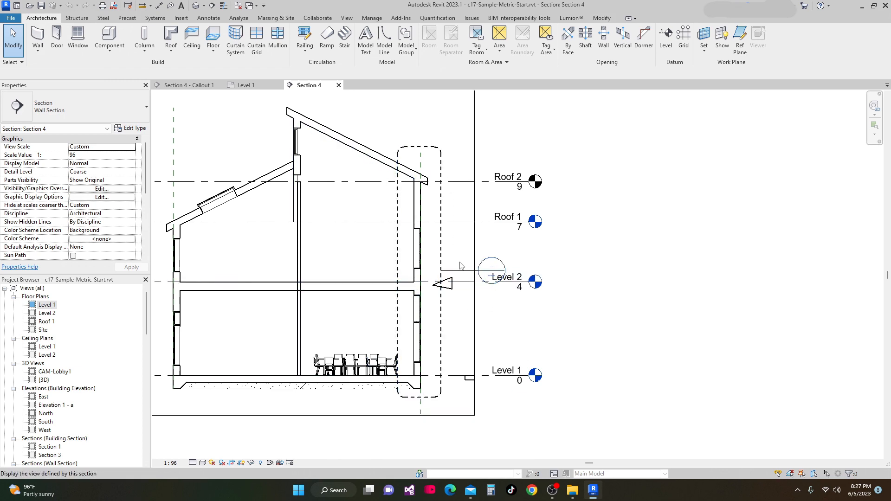
# Return to the Section 4 - Callout 1 view and examine the wall and floor elements in it
pyautogui.click(182, 88)
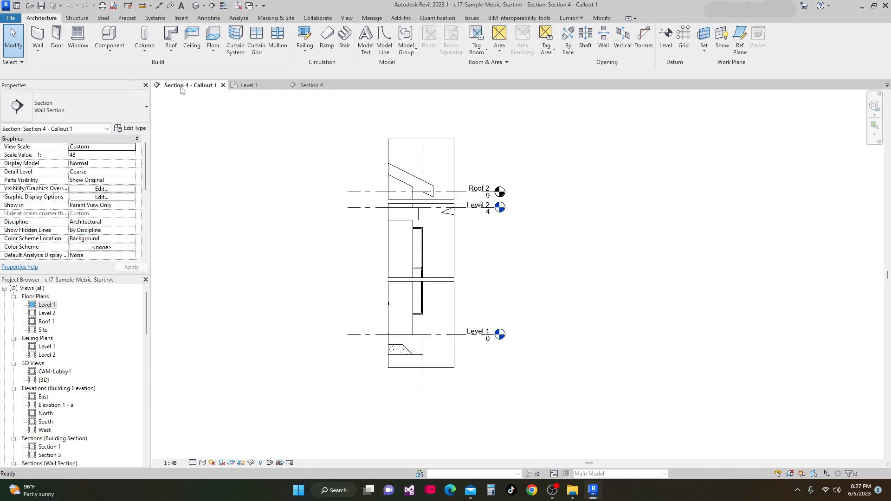
pyautogui.scroll(3, 468, 278)
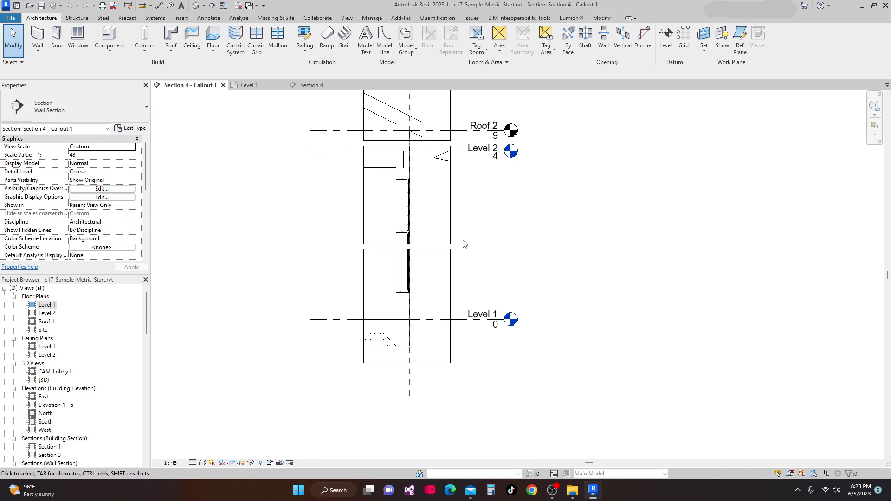
pyautogui.scroll(-1, 400, 254)
pyautogui.moveTo(463, 261); pyautogui.dragTo(441, 292, button='middle')
pyautogui.scroll(-1, 441, 292)
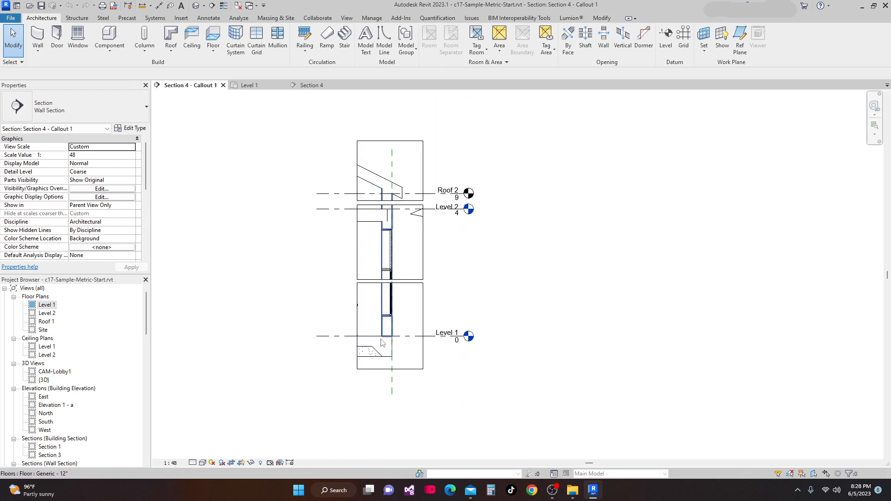
pyautogui.scroll(1, 391, 310)
pyautogui.moveTo(391, 304)
pyautogui.mouseDown(button='middle')
pyautogui.moveTo(389, 331)
pyautogui.moveTo(393, 301)
pyautogui.mouseUp(button='middle')
pyautogui.scroll(-2, 387, 319)
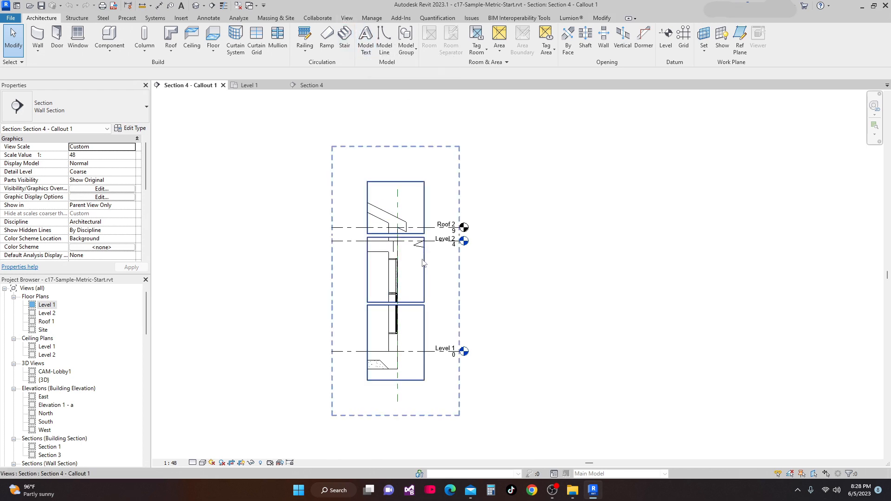
pyautogui.scroll(2, 425, 264)
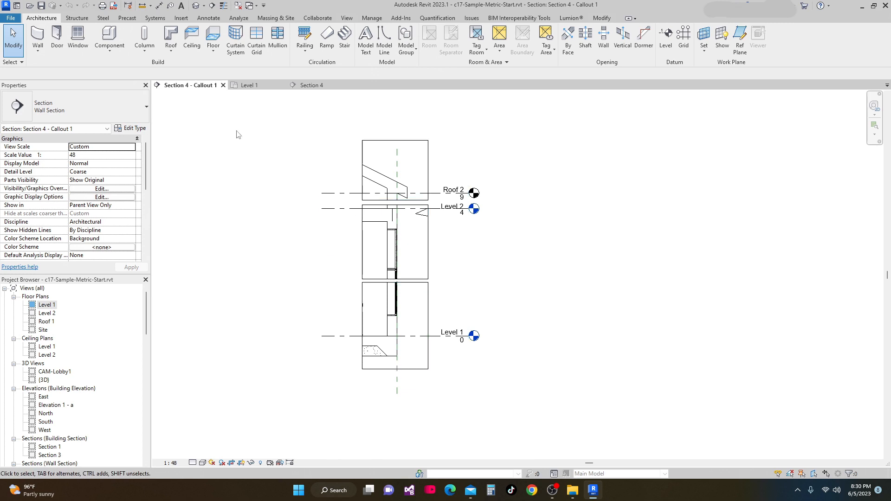
pyautogui.click(113, 53)
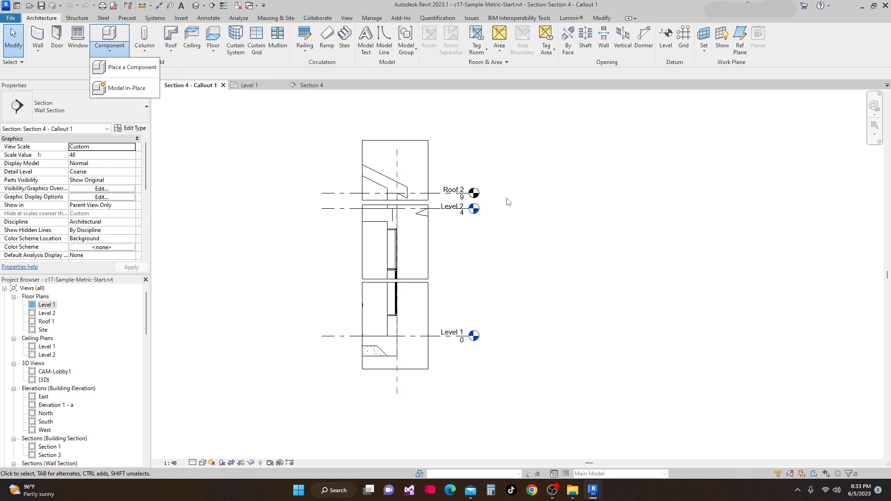
pyautogui.click(603, 19)
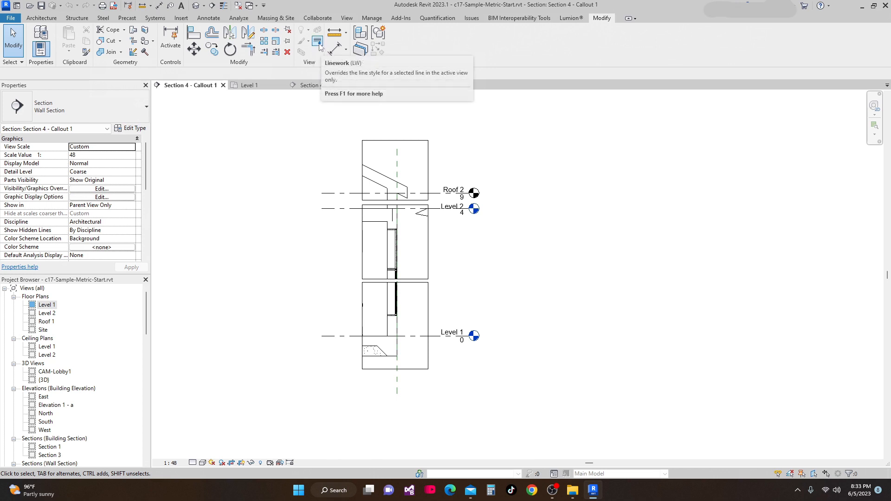
pyautogui.moveTo(395, 169); pyautogui.dragTo(398, 136, button='middle')
pyautogui.scroll(2, 391, 309)
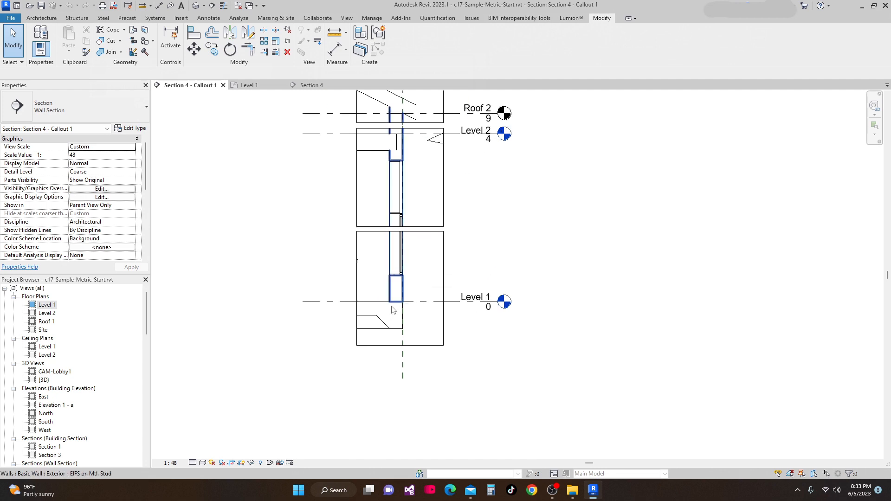
pyautogui.scroll(-3, 372, 247)
pyautogui.moveTo(384, 241); pyautogui.dragTo(380, 256, button='middle')
pyautogui.scroll(-1, 418, 256)
pyautogui.moveTo(395, 237); pyautogui.dragTo(393, 265, button='middle')
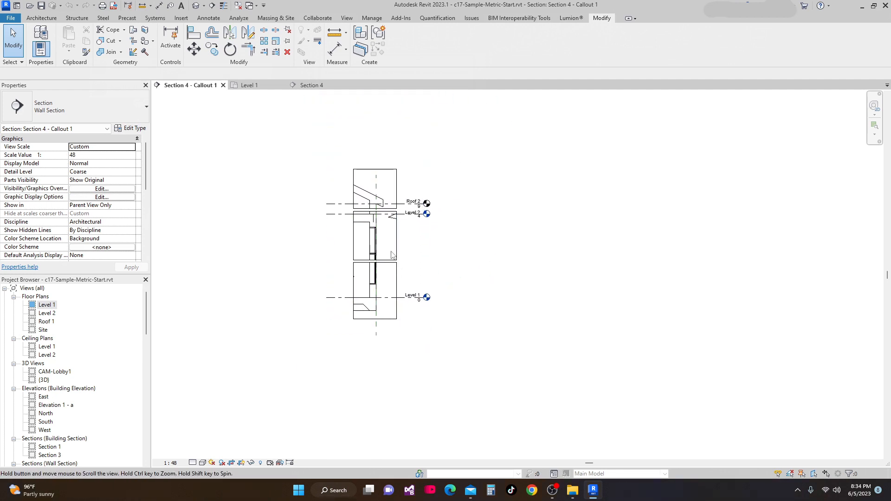
pyautogui.moveTo(326, 142); pyautogui.dragTo(326, 136, button='middle')
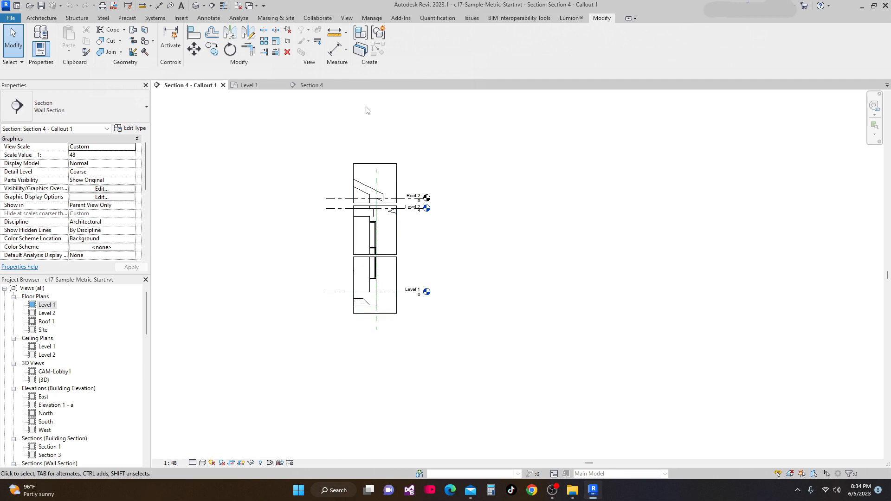
# Start the Linework tool and set its line style to Medium Lines
pyautogui.click(318, 42)
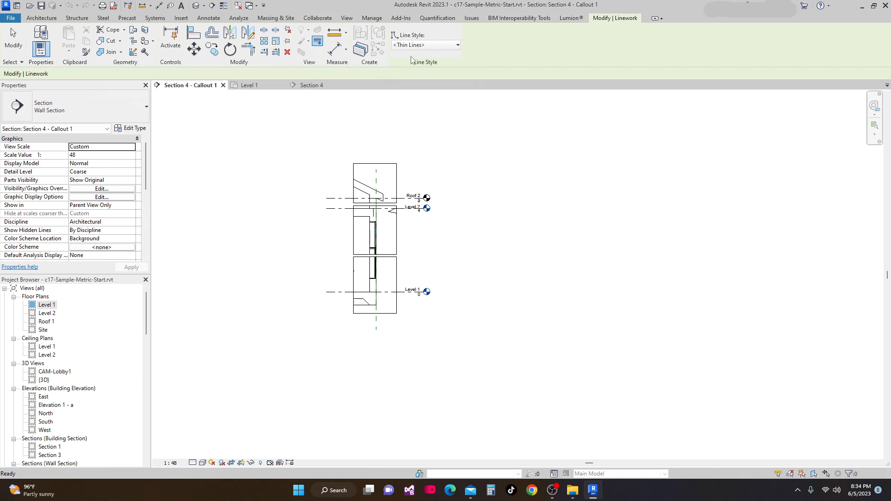
pyautogui.click(457, 45)
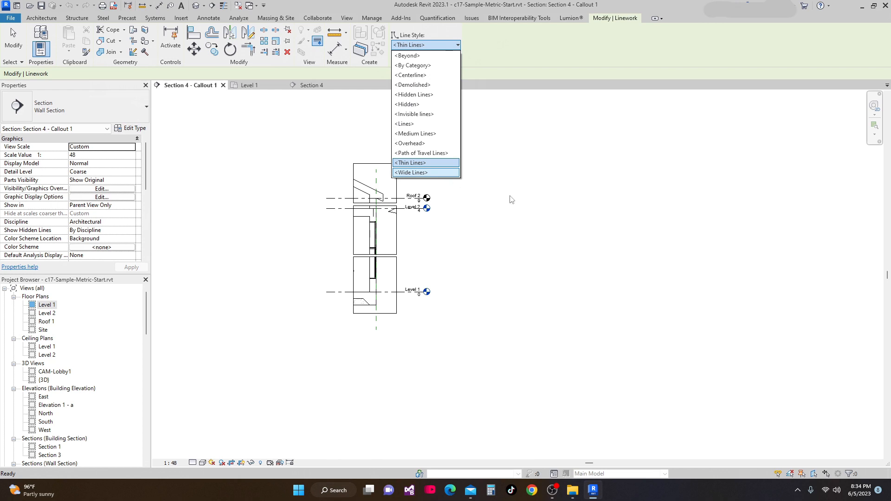
pyautogui.click(479, 181)
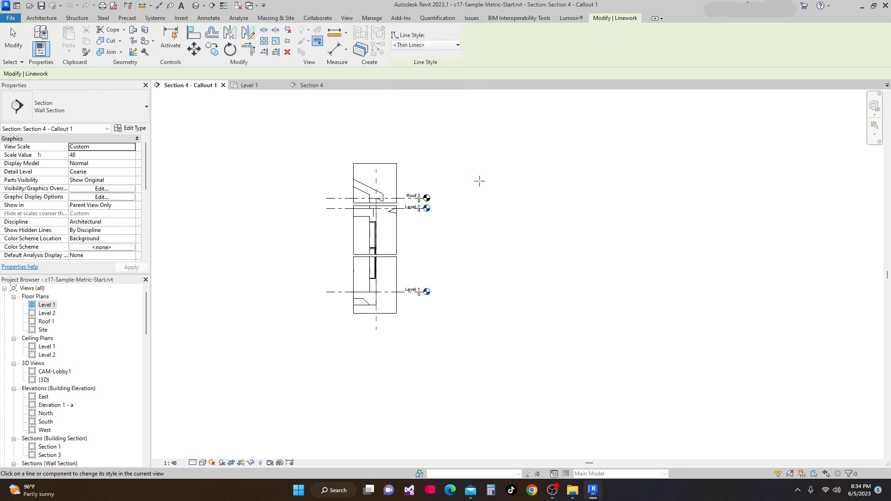
pyautogui.moveTo(461, 178)
pyautogui.mouseDown(button='middle')
pyautogui.moveTo(461, 163)
pyautogui.moveTo(466, 177)
pyautogui.moveTo(445, 152)
pyautogui.mouseUp(button='middle')
pyautogui.scroll(2, 405, 188)
pyautogui.moveTo(448, 192); pyautogui.dragTo(442, 175, button='middle')
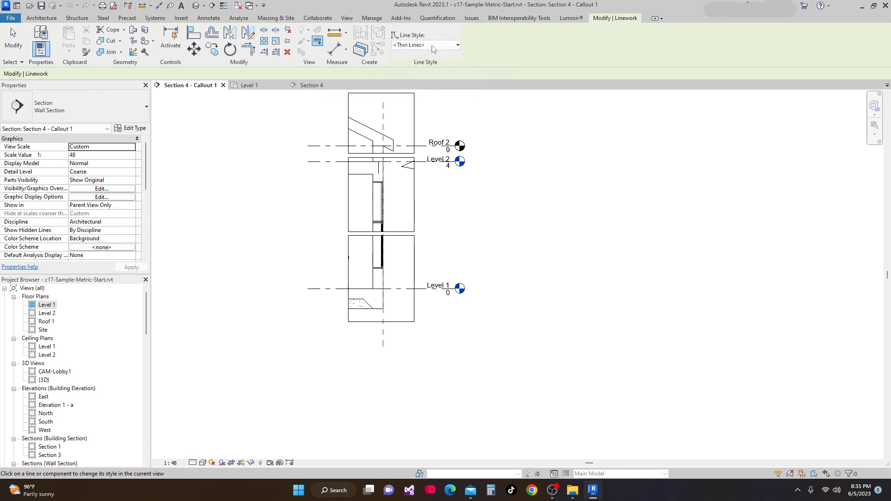
pyautogui.click(458, 46)
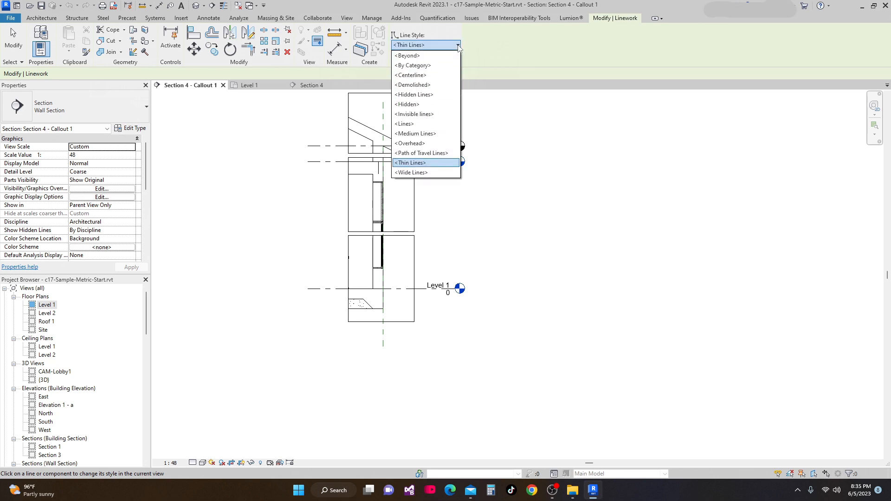
pyautogui.click(427, 139)
# Override the exterior wall's cut edges just above Level 1 with Medium Lines
pyautogui.scroll(5, 387, 292)
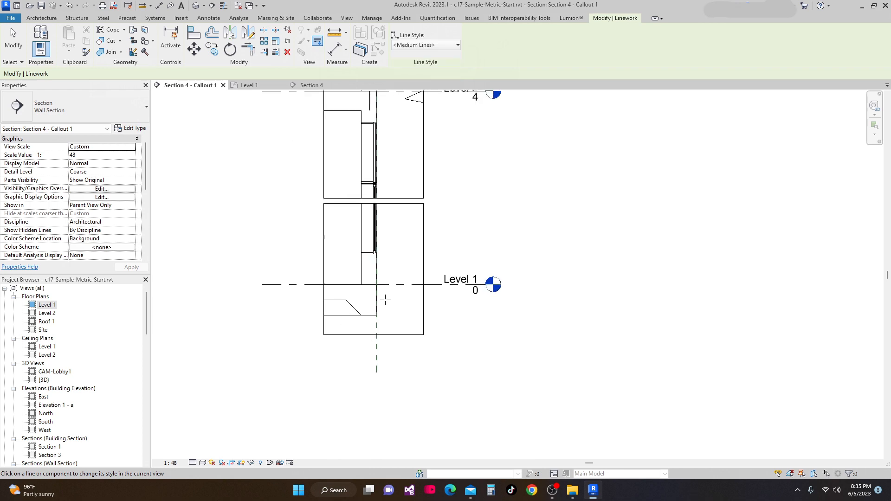
pyautogui.scroll(4, 351, 253)
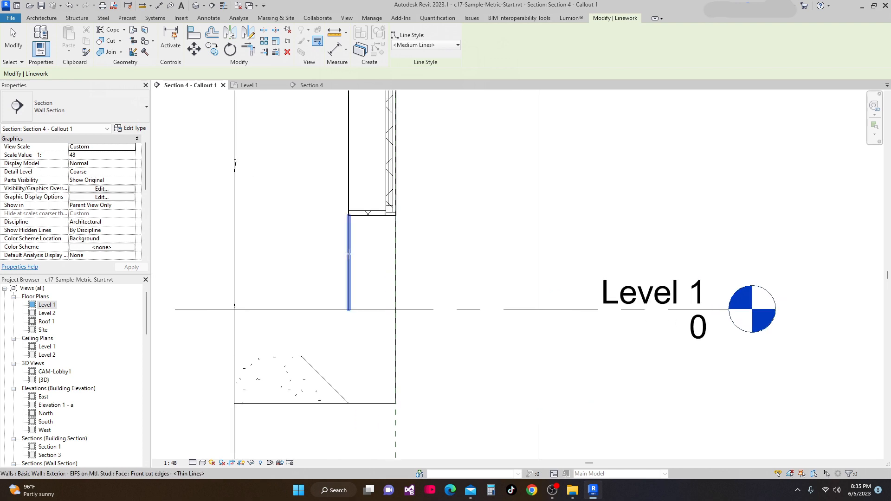
pyautogui.click(348, 254)
pyautogui.scroll(2, 357, 235)
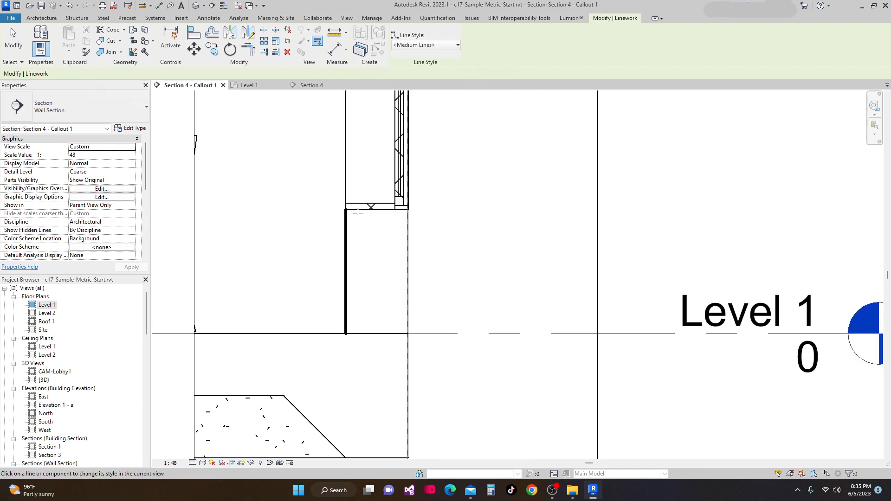
pyautogui.click(359, 210)
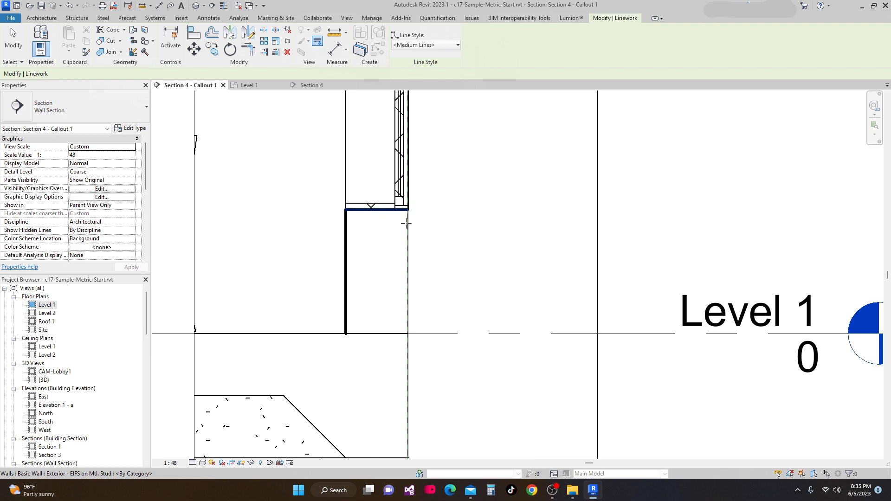
pyautogui.click(407, 258)
# Override the Level 1 floor's top cut edge with Medium Lines
pyautogui.scroll(-2, 412, 273)
pyautogui.moveTo(412, 274); pyautogui.dragTo(420, 223, button='middle')
pyautogui.scroll(-1, 426, 318)
pyautogui.moveTo(426, 318); pyautogui.dragTo(430, 265, button='middle')
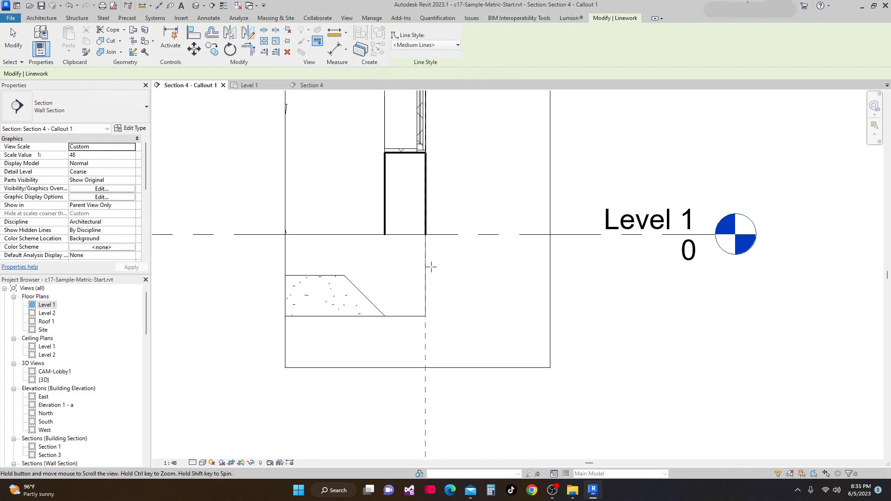
pyautogui.click(318, 235)
# Override the Level 2 floor's cut edges along the exterior wall with Medium Lines
pyautogui.moveTo(500, 262); pyautogui.dragTo(494, 314, button='middle')
pyautogui.scroll(-1, 498, 281)
pyautogui.scroll(-2, 486, 298)
pyautogui.moveTo(484, 279); pyautogui.dragTo(482, 364, button='middle')
pyautogui.scroll(-1, 456, 285)
pyautogui.moveTo(455, 283); pyautogui.dragTo(451, 351, button='middle')
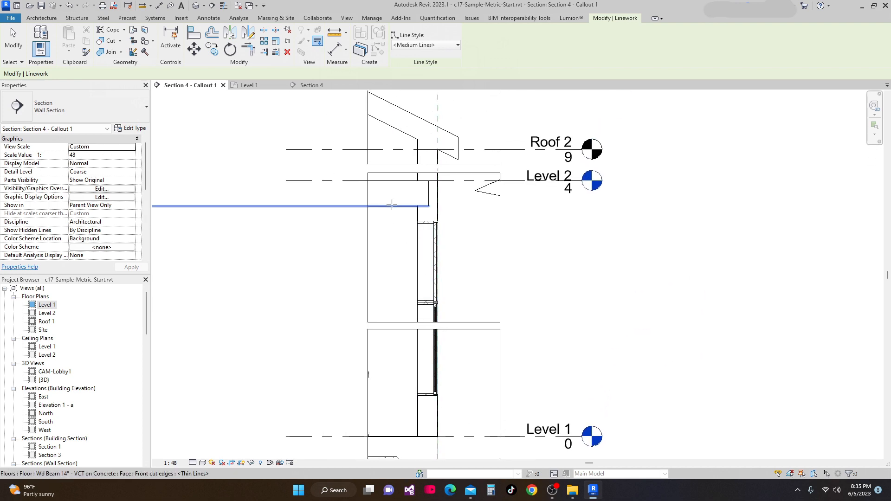
pyautogui.click(408, 207)
pyautogui.scroll(2, 407, 206)
pyautogui.scroll(2, 434, 228)
pyautogui.click(432, 232)
pyautogui.scroll(-2, 434, 228)
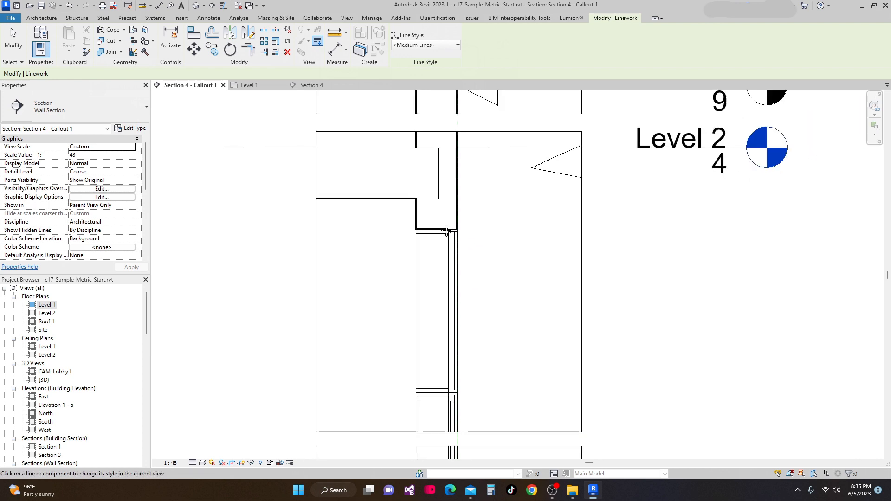
pyautogui.click(368, 194)
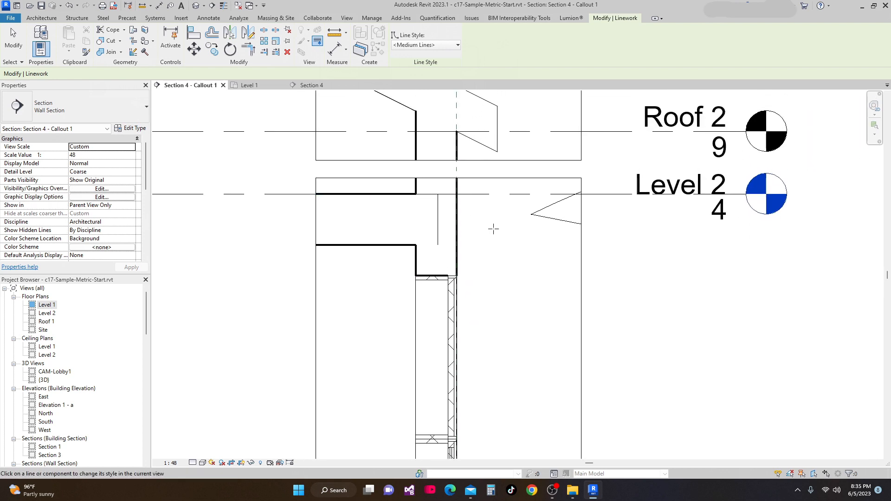
# Override the roof's cut edges near Roof 2 with Medium Lines
pyautogui.moveTo(502, 242); pyautogui.dragTo(506, 318, button='middle')
pyautogui.click(384, 169)
pyautogui.click(416, 139)
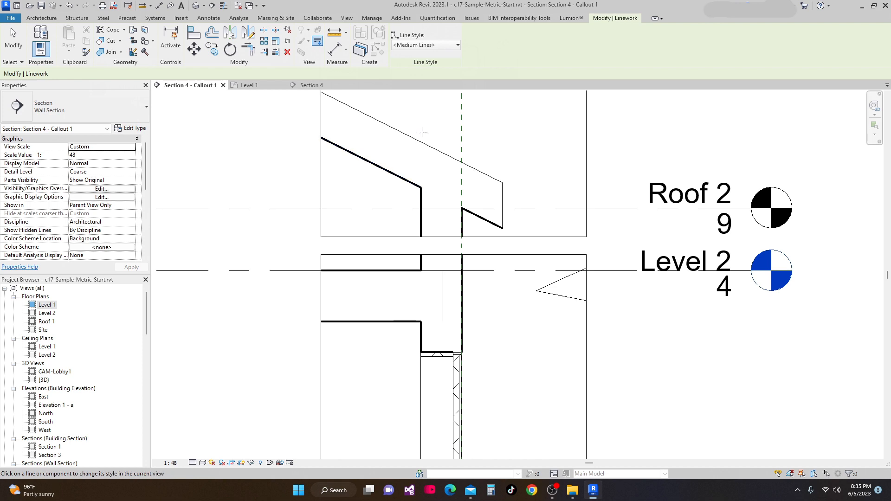
pyautogui.click(414, 138)
pyautogui.click(503, 202)
# Examine the exterior wall and window linework between Level 1 and Level 2
pyautogui.moveTo(523, 278); pyautogui.dragTo(513, 200, button='middle')
pyautogui.scroll(-1, 506, 237)
pyautogui.moveTo(510, 252); pyautogui.dragTo(511, 174, button='middle')
pyautogui.scroll(-1, 513, 239)
pyautogui.moveTo(514, 248); pyautogui.dragTo(507, 204, button='middle')
pyautogui.scroll(-2, 502, 250)
pyautogui.scroll(4, 477, 234)
pyautogui.moveTo(443, 225); pyautogui.dragTo(430, 256, button='middle')
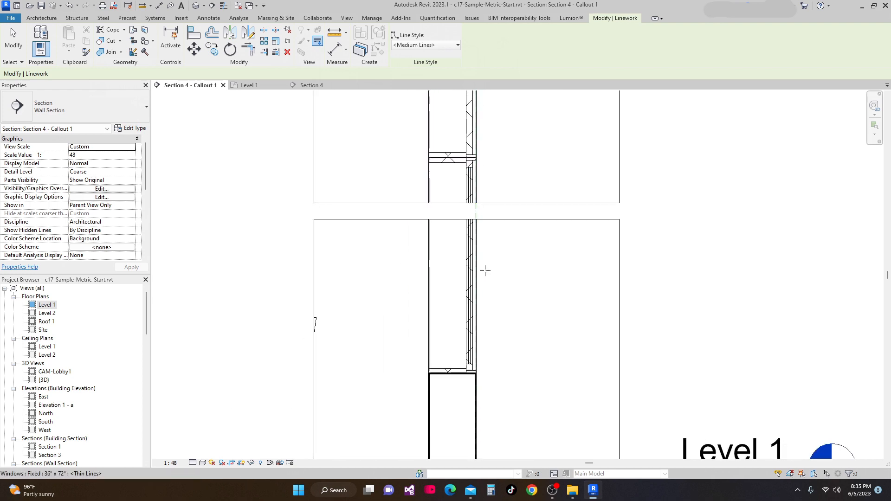
pyautogui.scroll(1, 481, 268)
pyautogui.moveTo(481, 269); pyautogui.dragTo(474, 225, button='middle')
pyautogui.scroll(2, 411, 342)
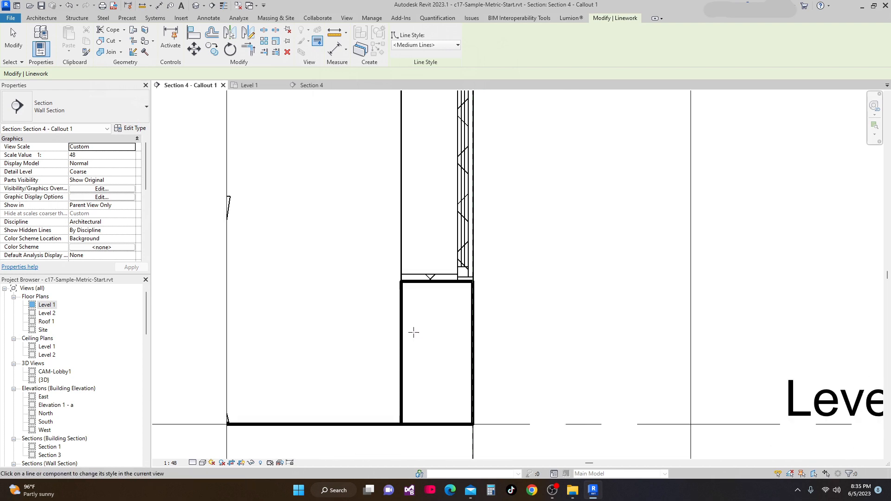
pyautogui.moveTo(413, 332); pyautogui.dragTo(412, 340, button='middle')
pyautogui.scroll(-1, 442, 308)
pyautogui.moveTo(442, 308); pyautogui.dragTo(446, 355, button='middle')
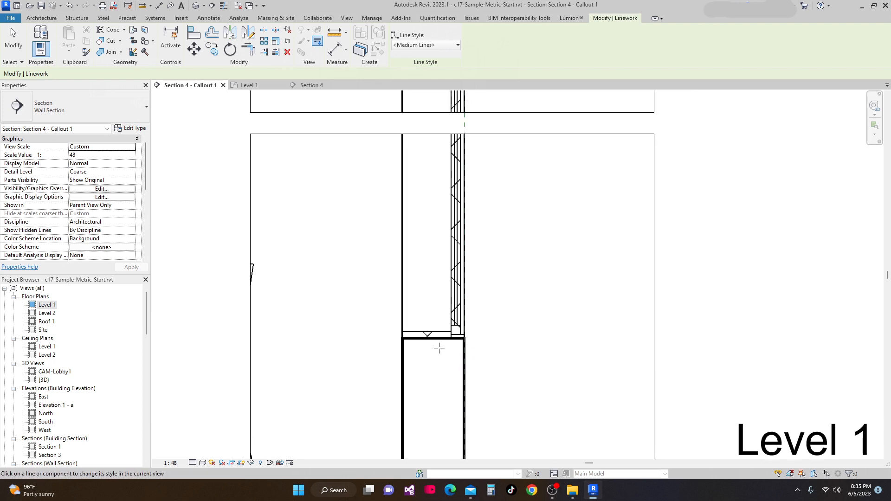
pyautogui.scroll(2, 468, 339)
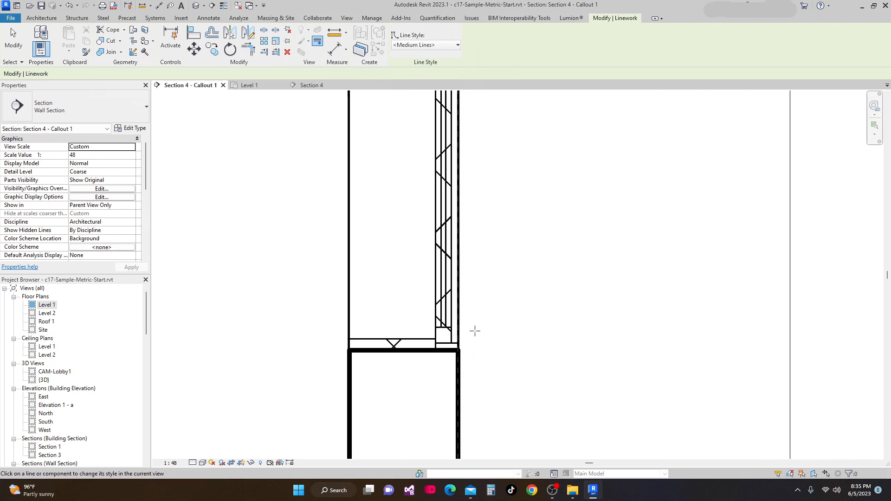
pyautogui.scroll(-3, 474, 330)
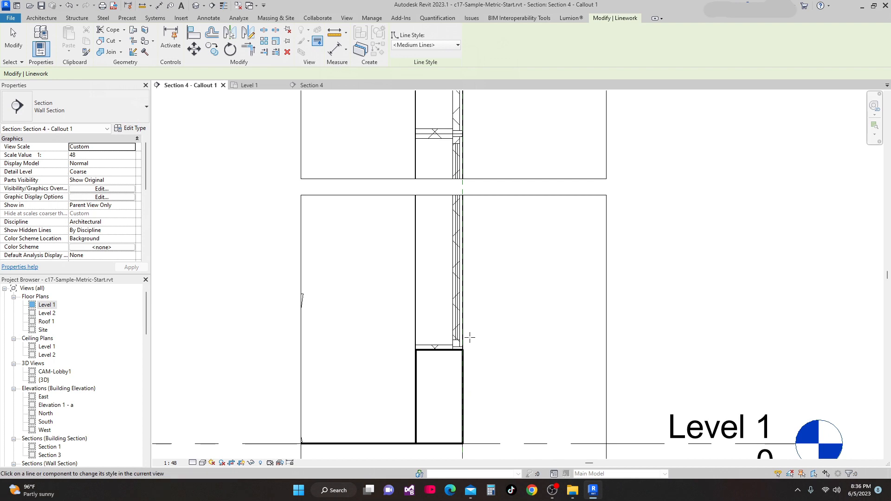
pyautogui.scroll(1, 467, 272)
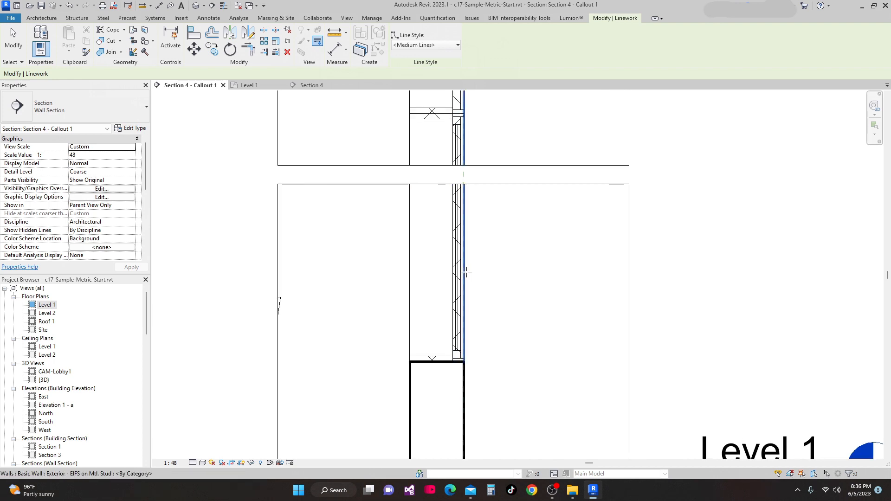
pyautogui.scroll(-2, 484, 302)
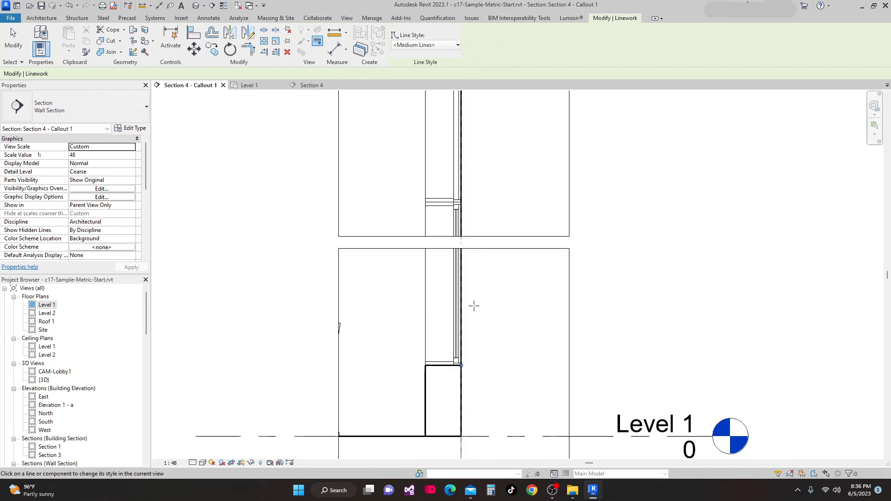
# Override the window's cut edges in the exterior wall with Medium Lines
pyautogui.moveTo(478, 303); pyautogui.dragTo(472, 327, button='middle')
pyautogui.click(419, 319)
pyautogui.moveTo(527, 291); pyautogui.dragTo(520, 335, button='middle')
pyautogui.scroll(5, 501, 322)
pyautogui.scroll(3, 435, 217)
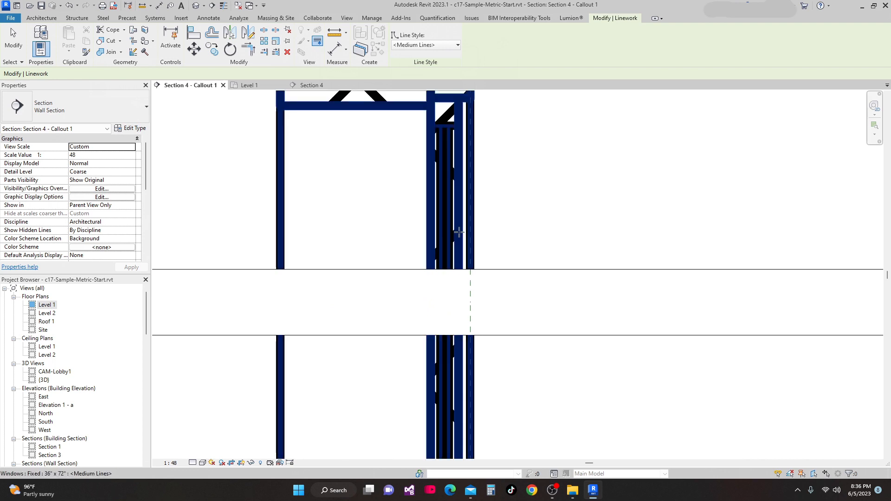
# Examine the window and wall lines along the exterior wall down to Level 1
pyautogui.scroll(-3, 498, 271)
pyautogui.scroll(-2, 527, 247)
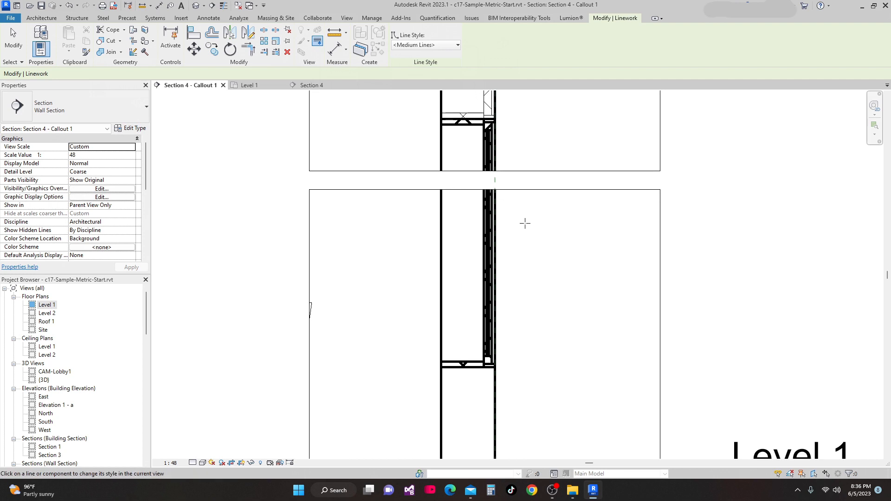
pyautogui.scroll(5, 526, 227)
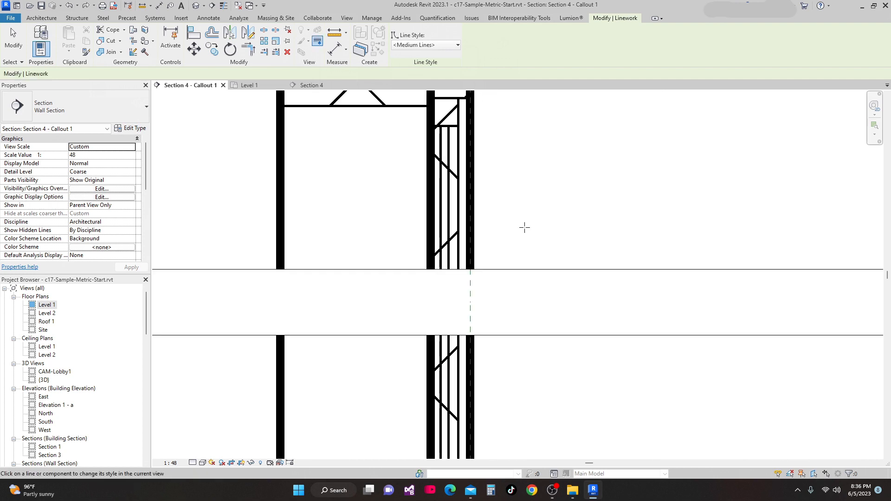
pyautogui.scroll(-4, 515, 225)
pyautogui.scroll(-3, 515, 191)
pyautogui.moveTo(533, 227); pyautogui.dragTo(537, 205, button='middle')
pyautogui.moveTo(516, 244); pyautogui.dragTo(510, 212, button='middle')
pyautogui.scroll(1, 499, 212)
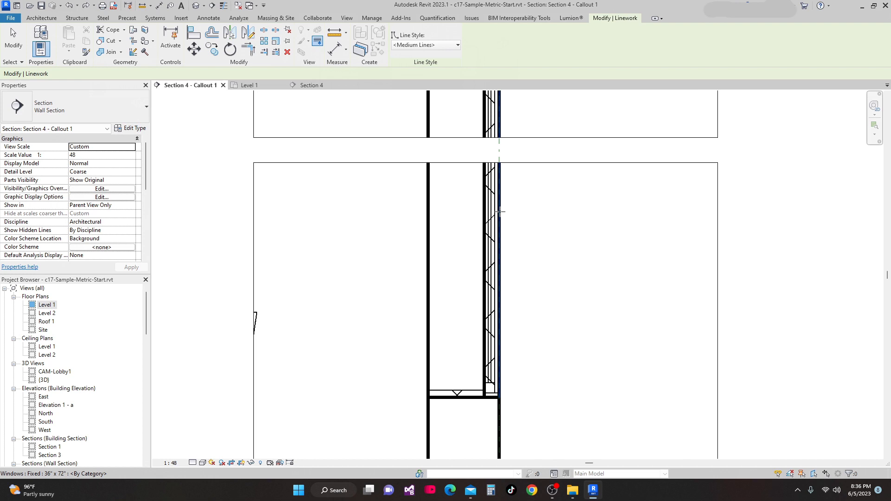
pyautogui.scroll(3, 500, 211)
pyautogui.scroll(-3, 483, 219)
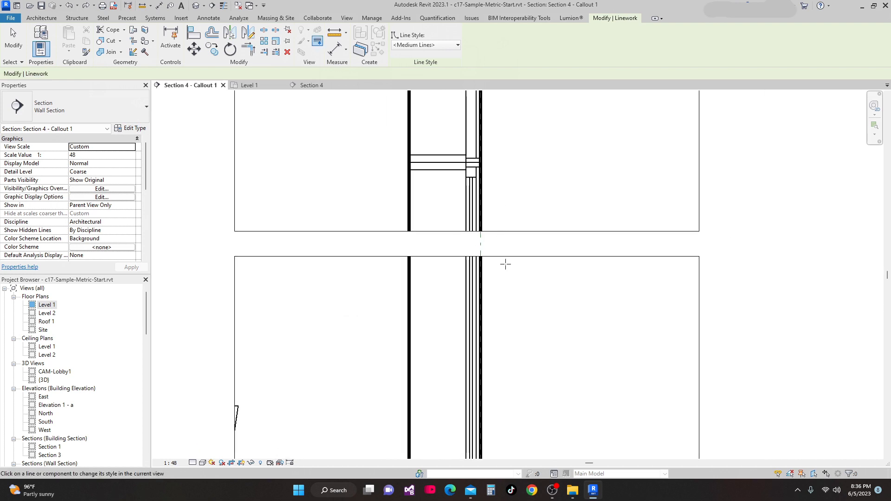
pyautogui.scroll(-3, 505, 264)
pyautogui.moveTo(506, 279); pyautogui.dragTo(504, 211, button='middle')
pyautogui.scroll(4, 495, 328)
pyautogui.moveTo(523, 340); pyautogui.dragTo(521, 273, button='middle')
pyautogui.moveTo(505, 325); pyautogui.dragTo(514, 378, button='middle')
pyautogui.scroll(-1, 503, 338)
pyautogui.scroll(-1, 505, 338)
pyautogui.scroll(-1, 508, 314)
pyautogui.moveTo(508, 315); pyautogui.dragTo(501, 367, button='middle')
pyautogui.scroll(-1, 496, 356)
pyautogui.scroll(-1, 505, 325)
pyautogui.moveTo(513, 332); pyautogui.dragTo(515, 364, button='middle')
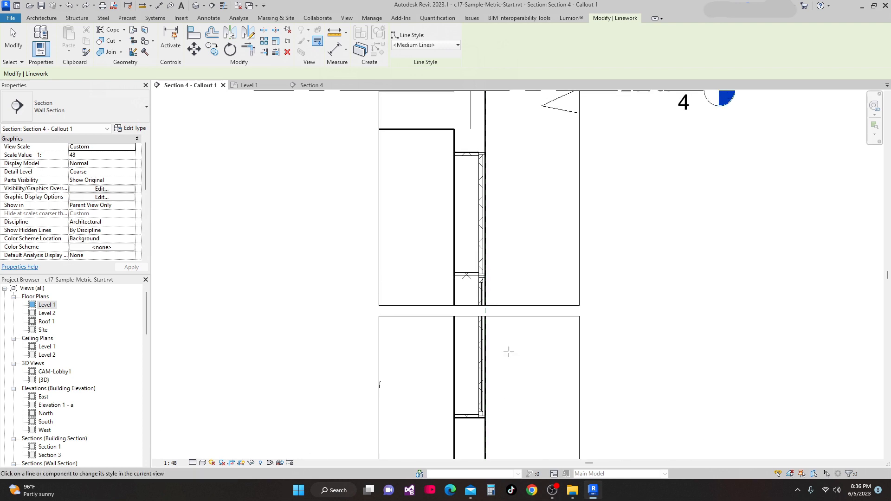
pyautogui.moveTo(514, 327); pyautogui.dragTo(510, 264, button='middle')
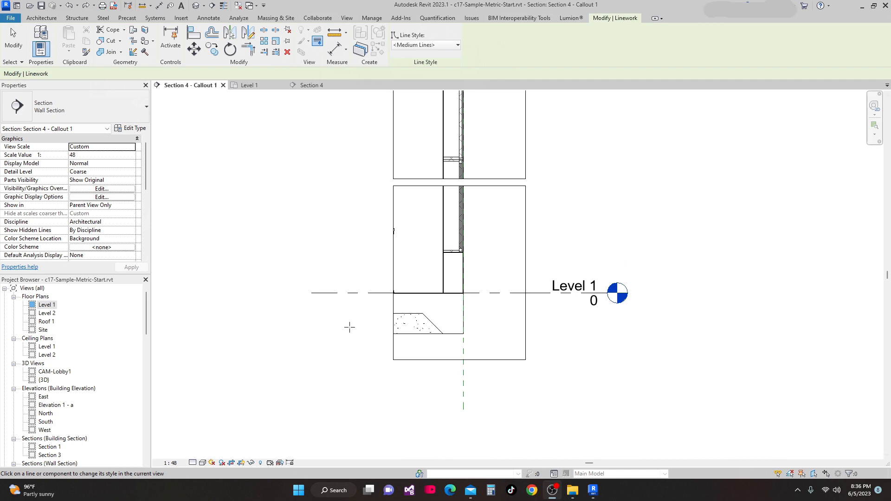
pyautogui.scroll(2, 445, 316)
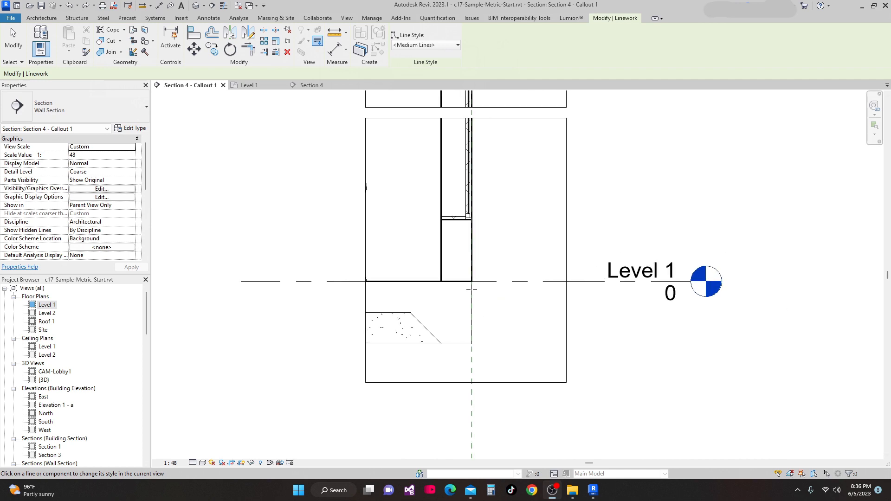
# Restart Linework and override the slab and footing edges below Level 1 with Medium Lines
pyautogui.click(320, 44)
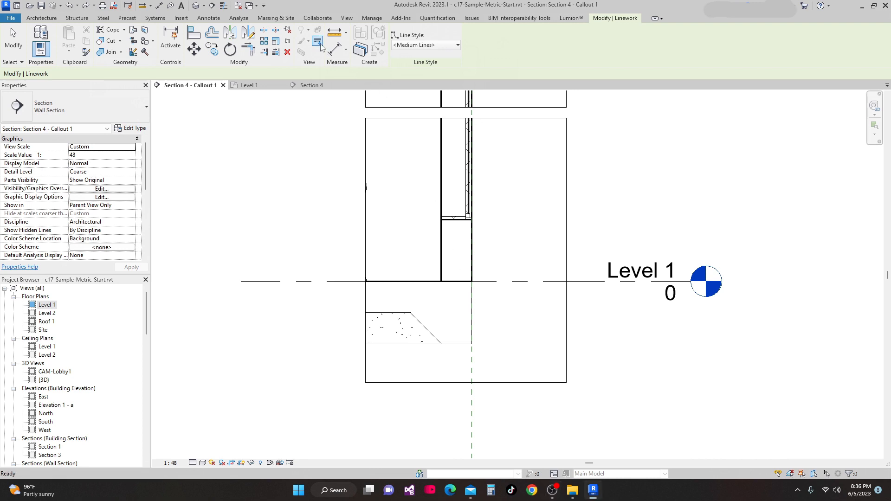
pyautogui.click(471, 300)
pyautogui.click(472, 328)
pyautogui.click(457, 344)
pyautogui.click(425, 328)
pyautogui.click(383, 313)
pyautogui.scroll(-2, 516, 308)
pyautogui.scroll(-3, 514, 305)
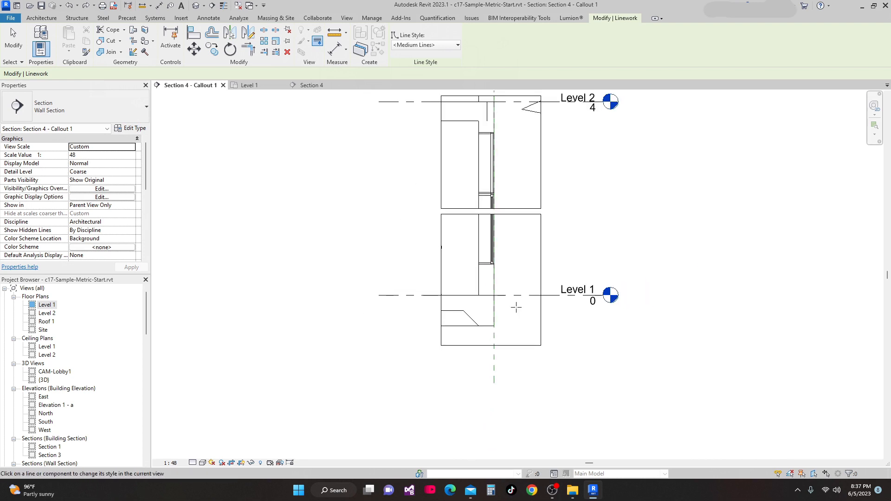
# Set the view's detail level to Fine and exit the Linework tool
pyautogui.scroll(3, 490, 310)
pyautogui.scroll(-1, 494, 306)
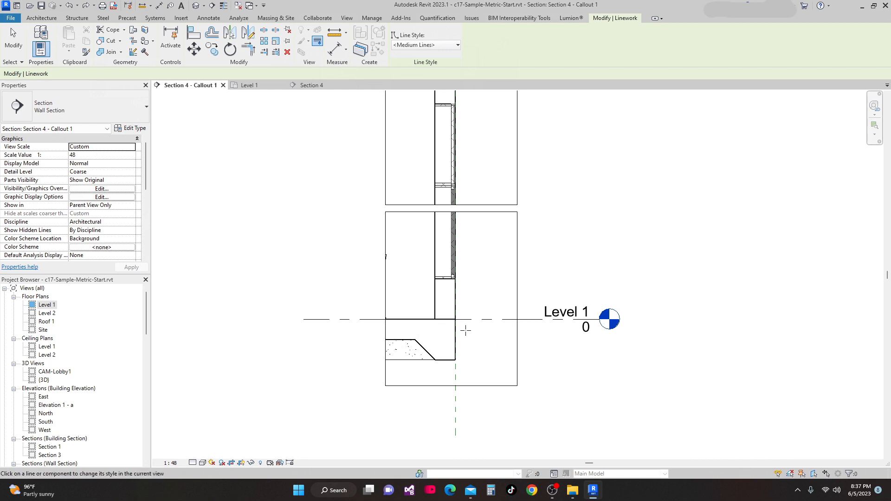
pyautogui.click(193, 463)
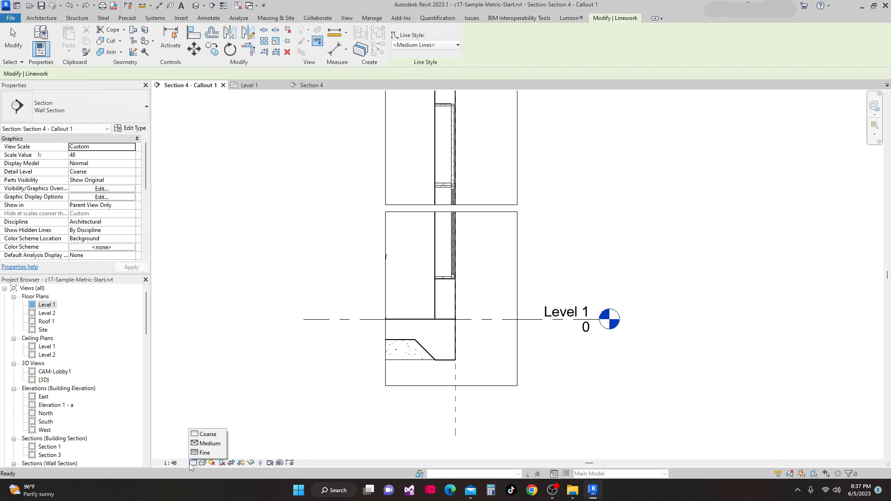
pyautogui.click(211, 453)
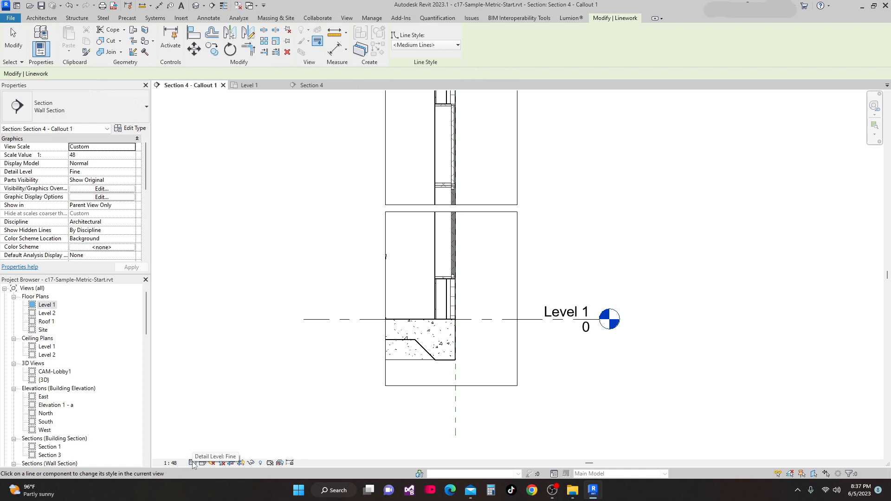
pyautogui.scroll(2, 408, 348)
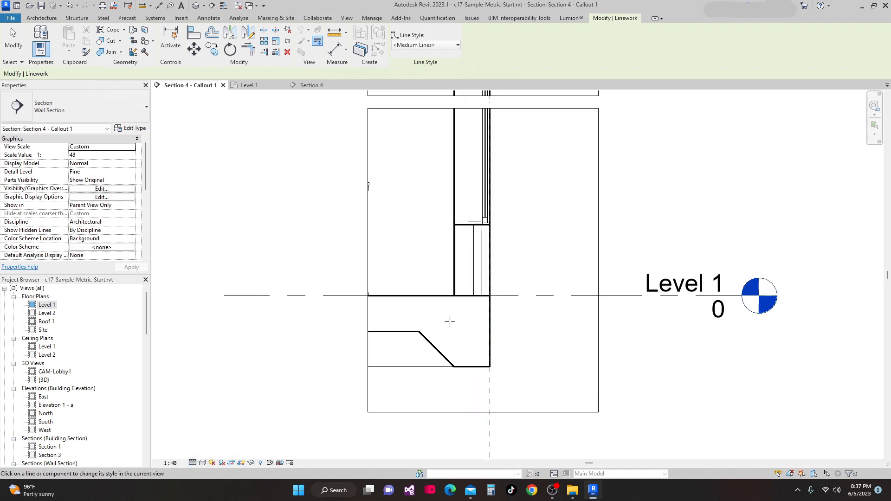
pyautogui.moveTo(467, 347)
pyautogui.mouseDown(button='middle')
pyautogui.moveTo(442, 382)
pyautogui.moveTo(436, 371)
pyautogui.mouseUp(button='middle')
pyautogui.scroll(-1, 443, 370)
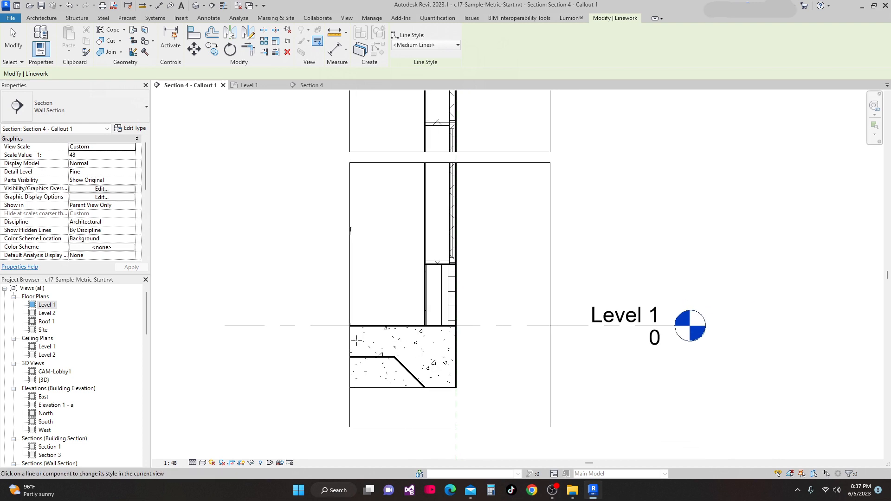
pyautogui.press('Escape')
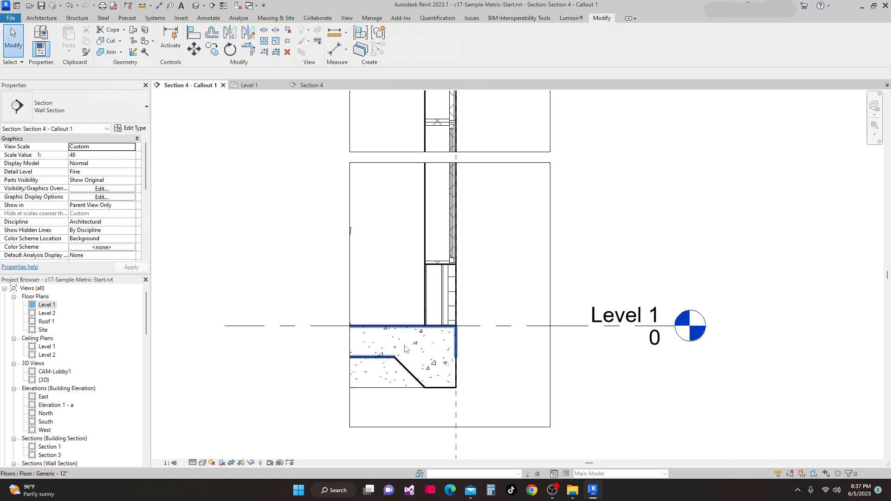
# Inspect the Generic - 12" floor type's structure layer material graphics, closing the dialogs without changes
pyautogui.click(405, 350)
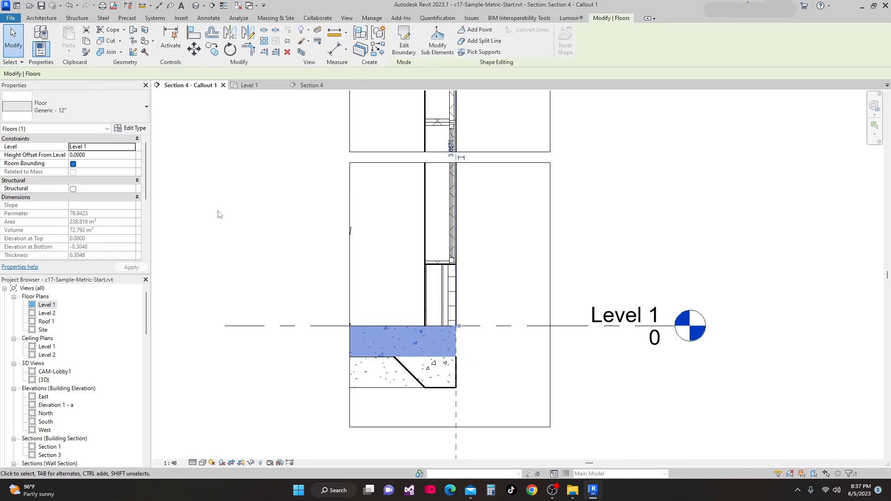
pyautogui.click(130, 134)
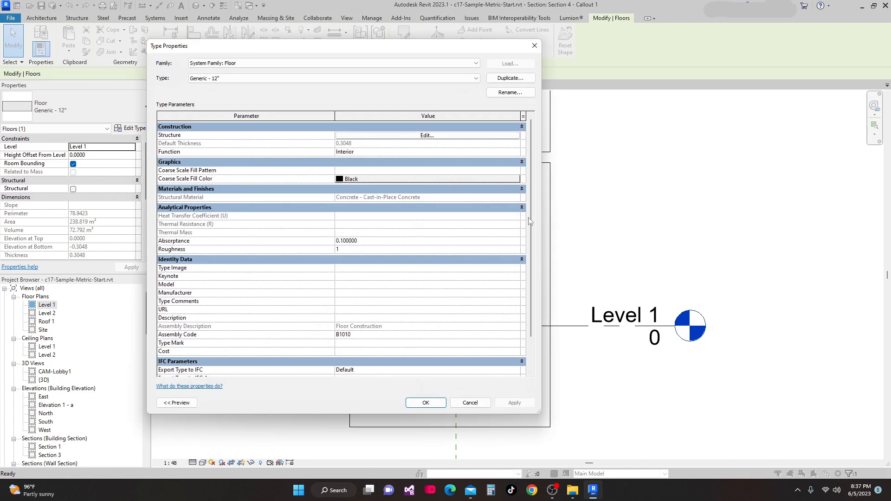
pyautogui.click(427, 135)
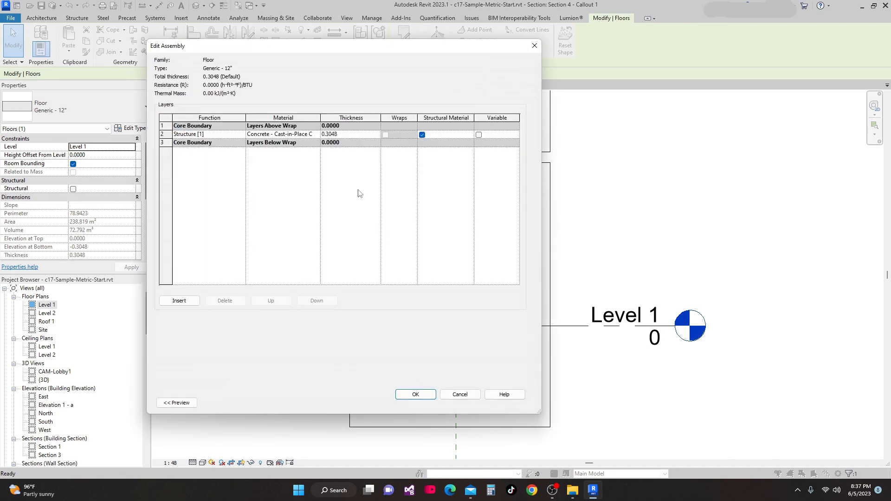
pyautogui.click(318, 135)
pyautogui.click(317, 134)
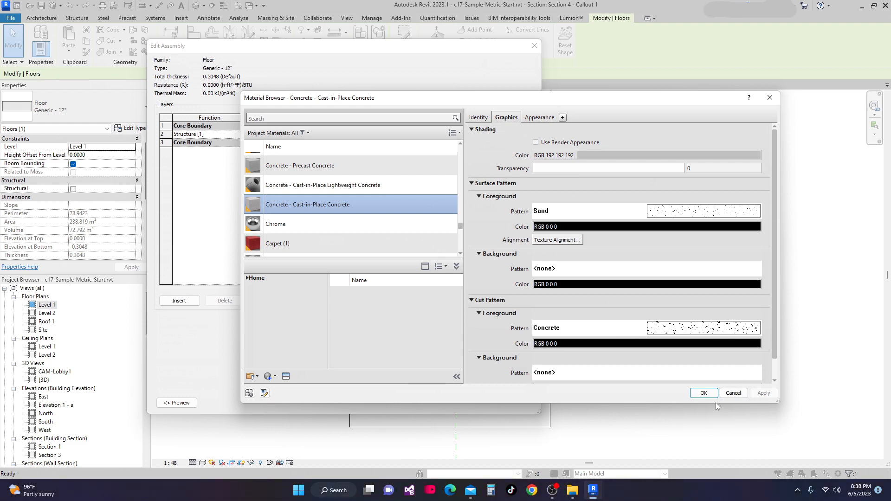
pyautogui.click(703, 395)
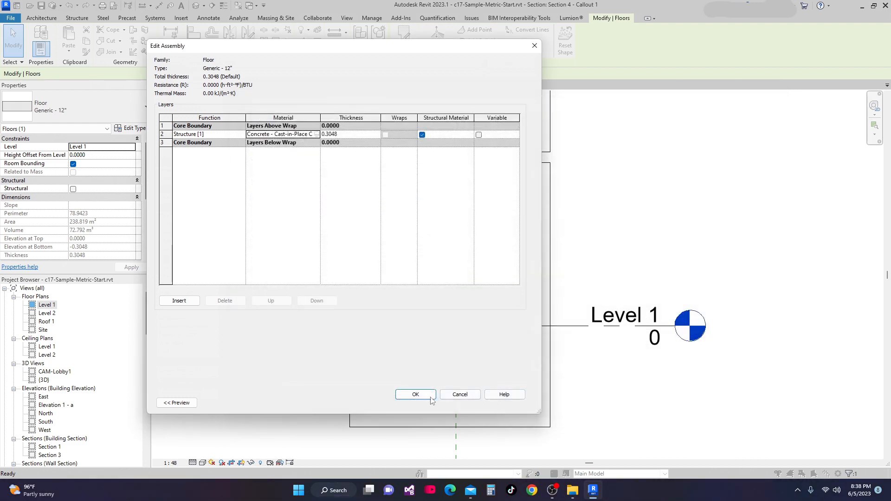
pyautogui.click(415, 394)
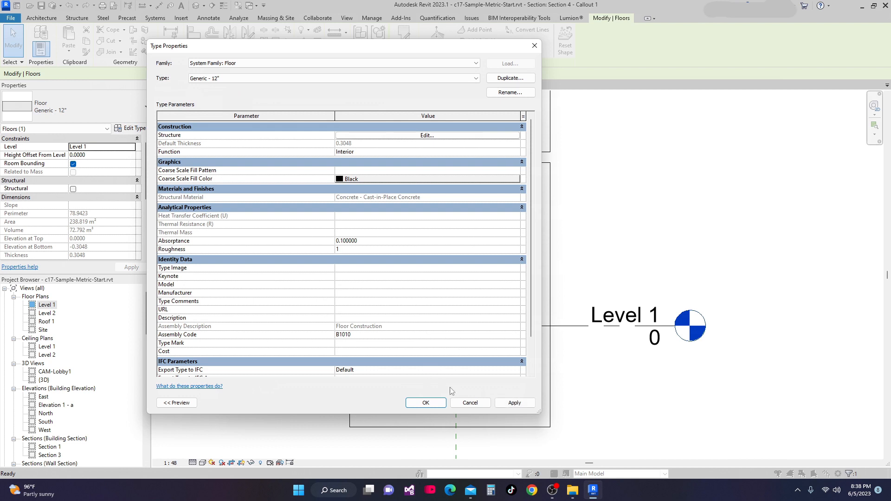
pyautogui.click(436, 403)
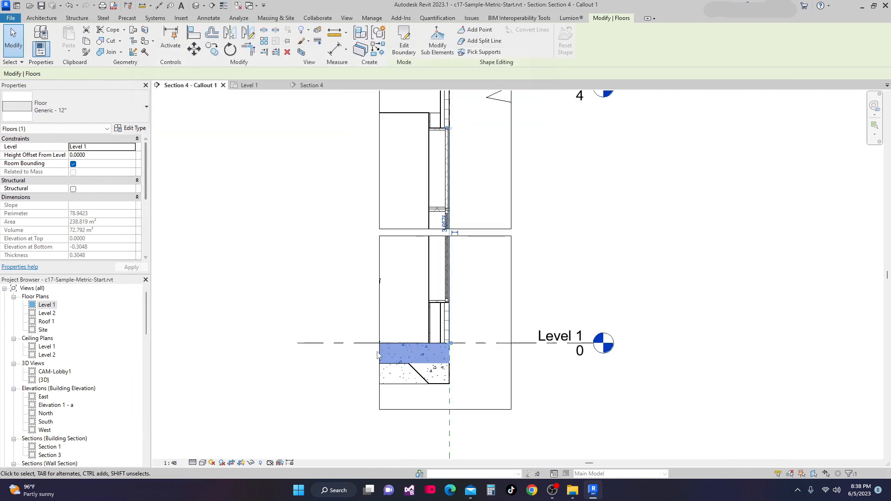
# Examine the slab and footing edges around Level 1 in the section detail
pyautogui.scroll(3, 443, 367)
pyautogui.moveTo(442, 374); pyautogui.dragTo(361, 318, button='middle')
pyautogui.scroll(-2, 442, 362)
pyautogui.click(441, 360)
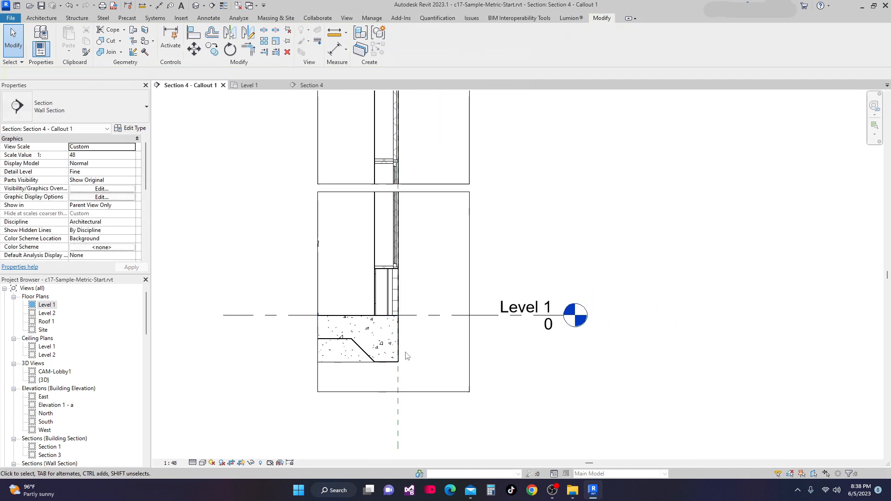
pyautogui.scroll(1, 405, 352)
pyautogui.moveTo(400, 333); pyautogui.dragTo(390, 307, button='middle')
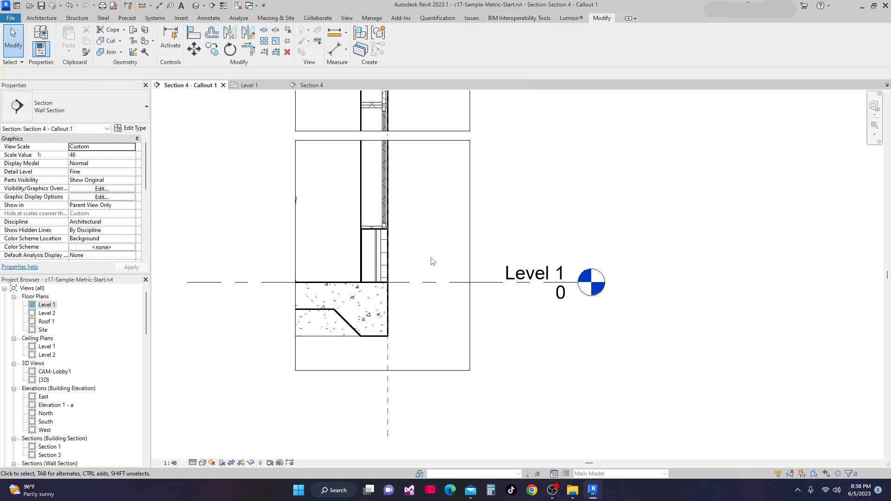
pyautogui.moveTo(361, 301); pyautogui.dragTo(391, 285, button='middle')
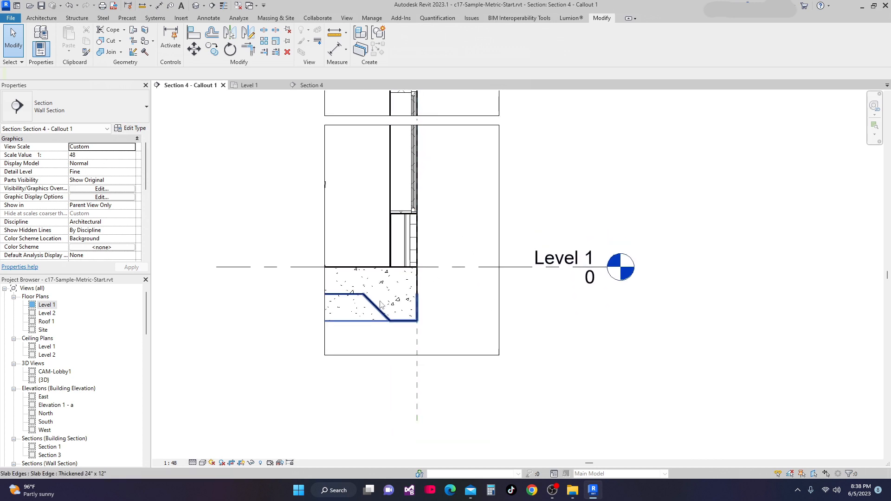
pyautogui.scroll(1, 421, 271)
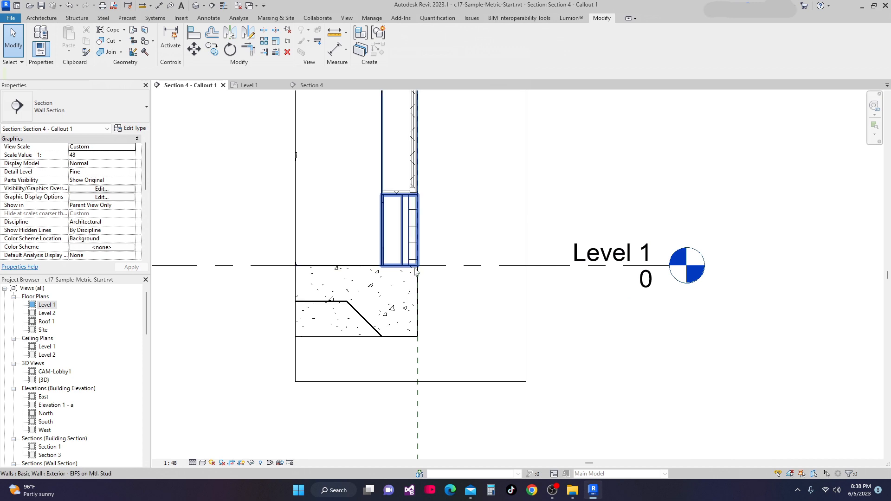
pyautogui.scroll(-3, 421, 271)
pyautogui.moveTo(409, 289); pyautogui.dragTo(410, 288, button='middle')
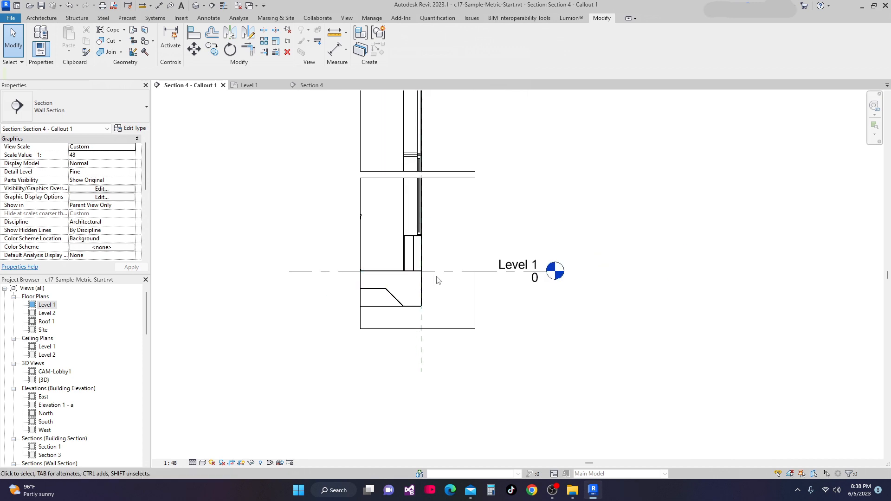
pyautogui.scroll(2, 415, 278)
pyautogui.scroll(1, 419, 265)
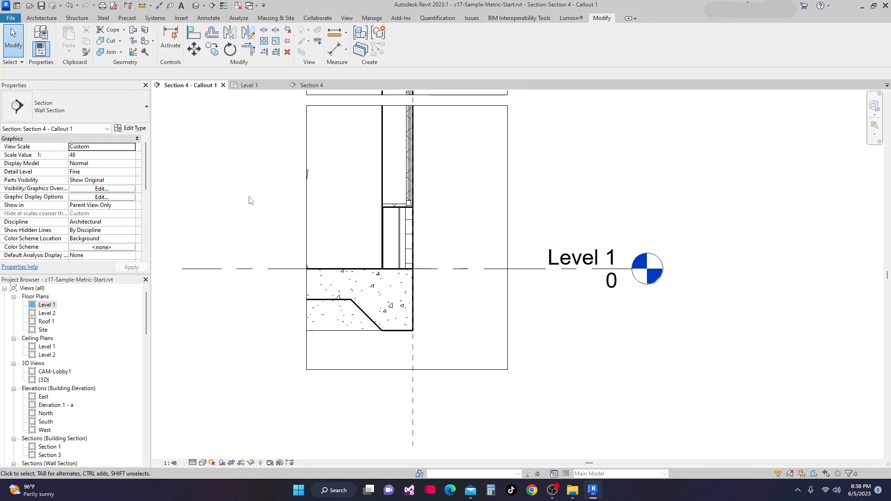
# Start a filled region and draw an Invisible lines boundary edge up the footing's outer face to Level 1
pyautogui.click(209, 18)
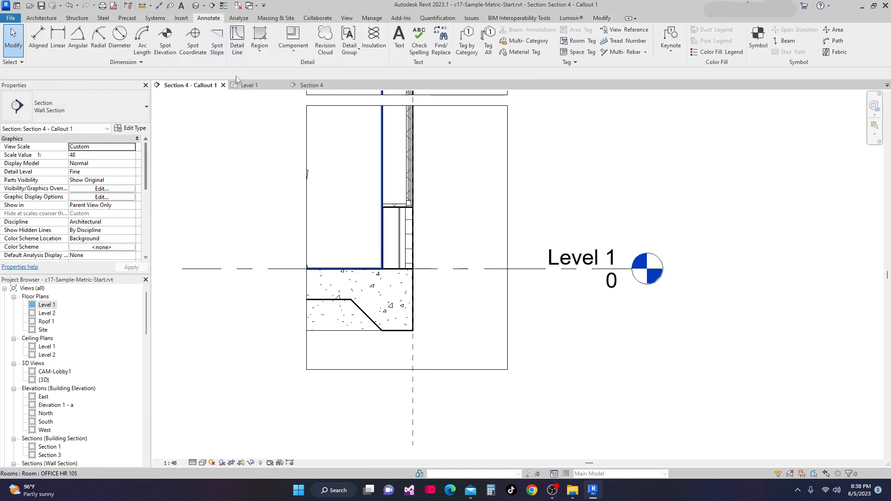
pyautogui.click(261, 52)
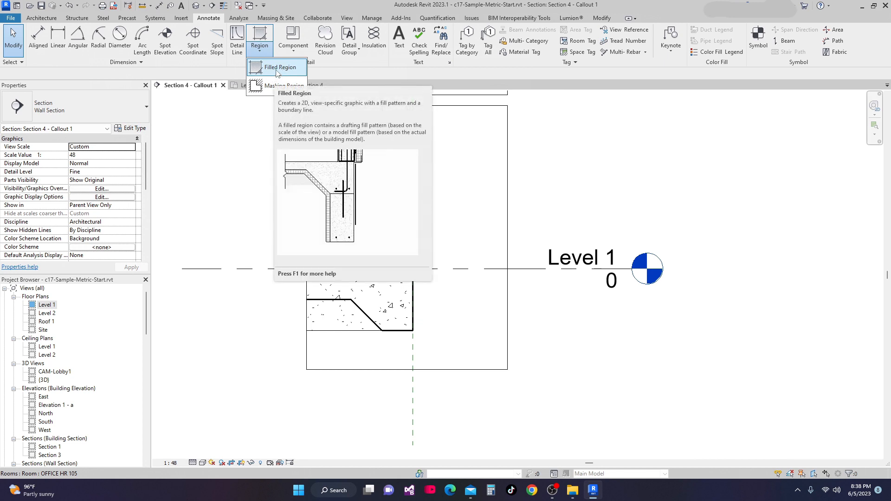
pyautogui.click(277, 73)
pyautogui.click(382, 268)
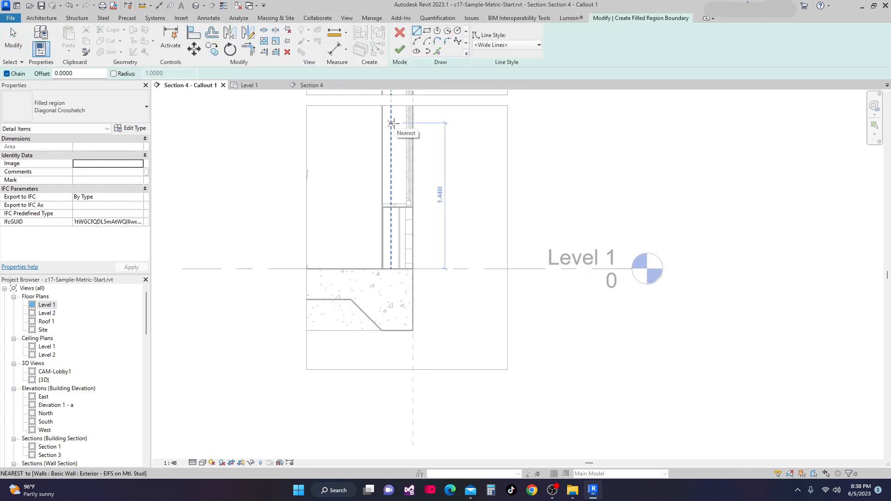
pyautogui.press('Escape')
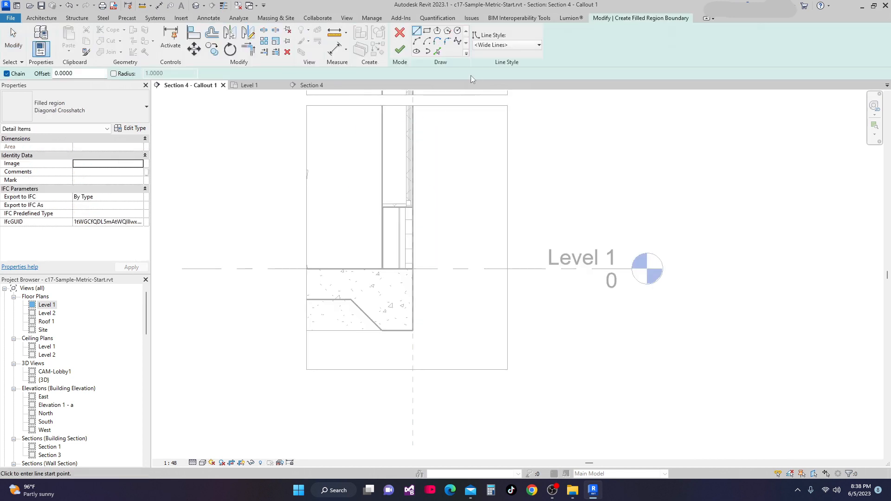
pyautogui.click(539, 45)
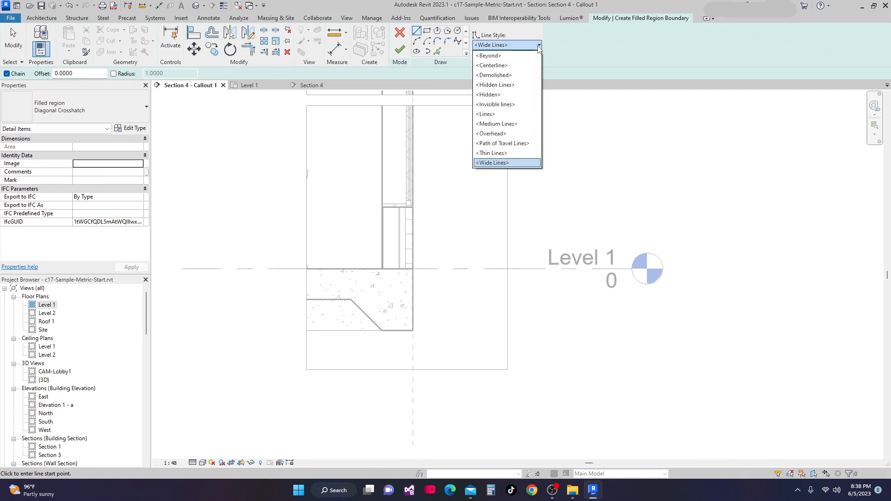
pyautogui.click(513, 105)
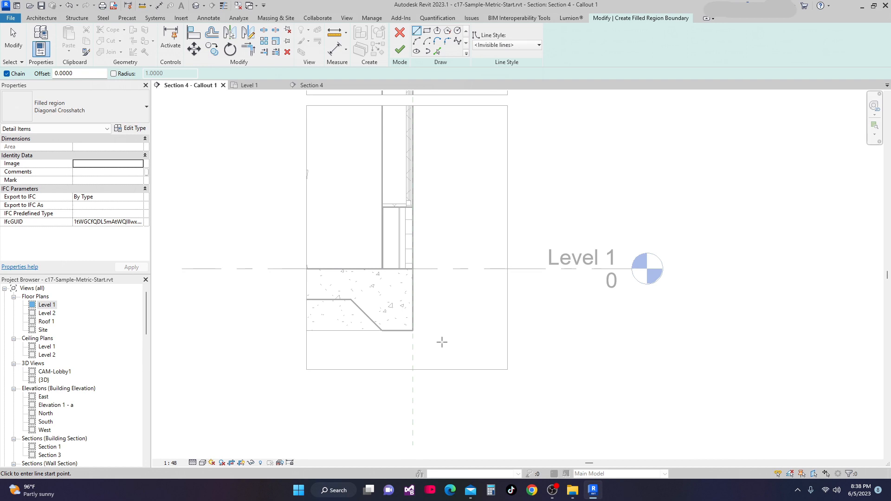
pyautogui.scroll(2, 432, 332)
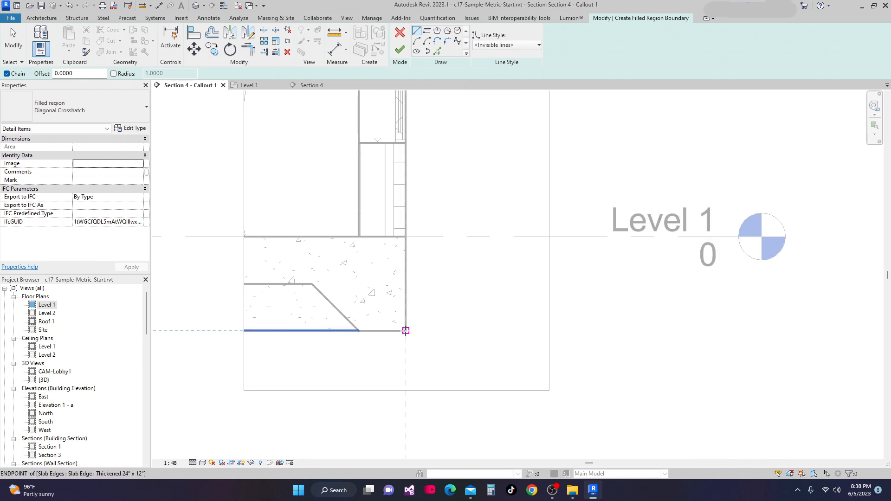
pyautogui.click(407, 331)
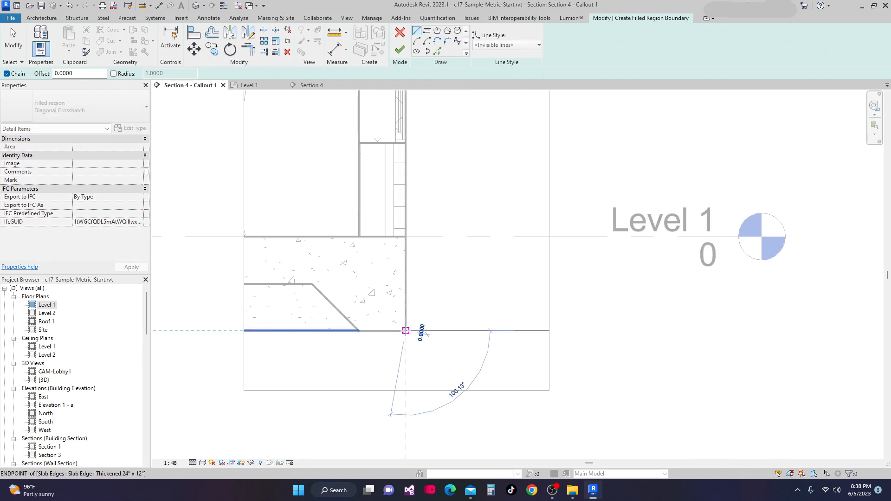
pyautogui.click(405, 236)
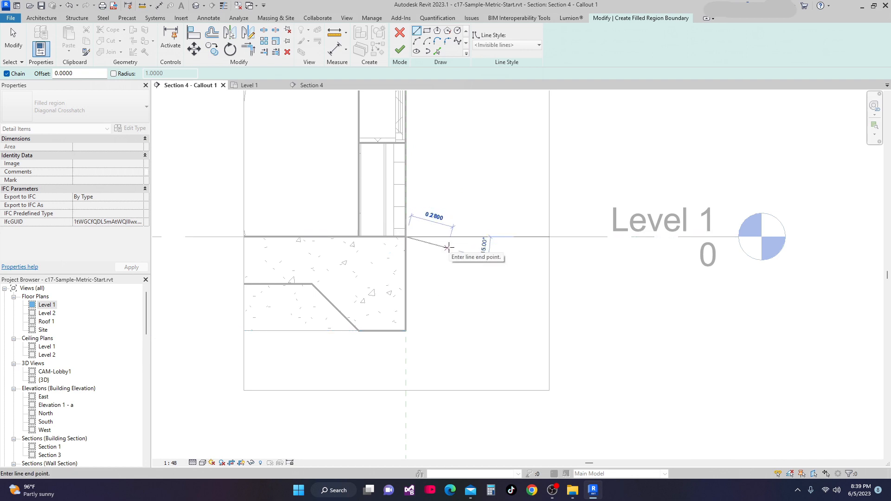
pyautogui.press('Escape')
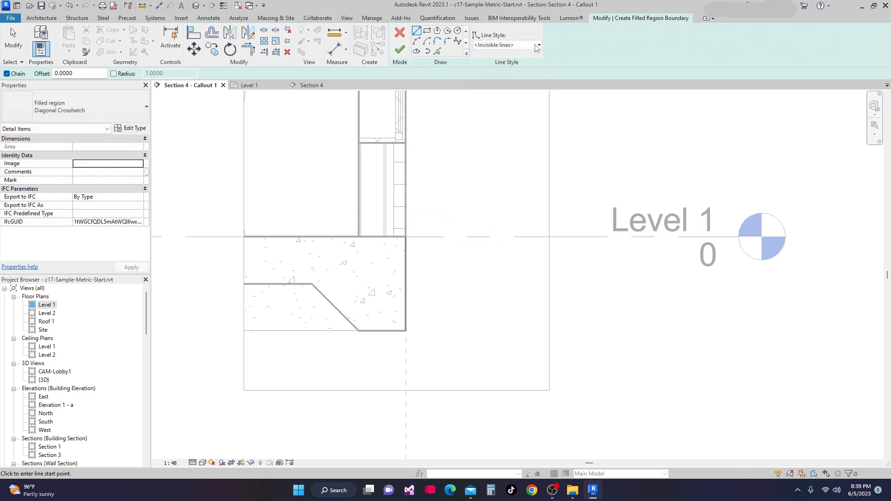
# Add a sloped Medium Lines boundary edge about 0.8 long running outward and down from the wall base
pyautogui.click(539, 45)
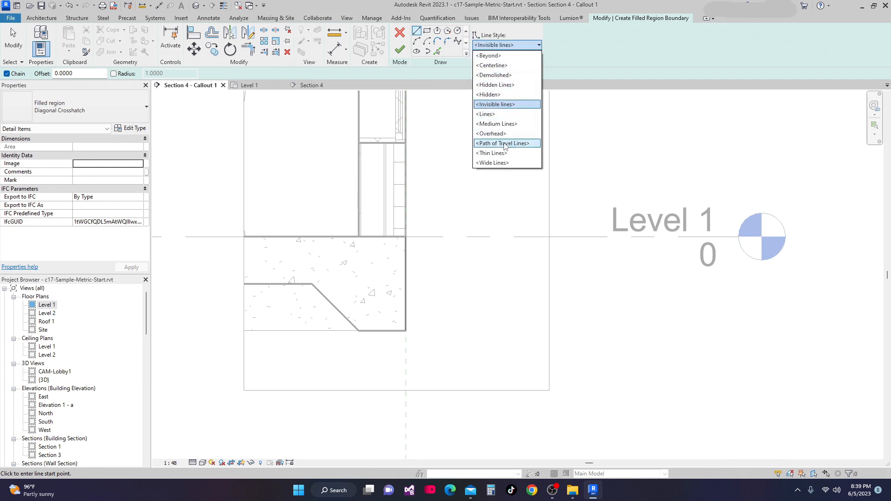
pyautogui.click(506, 125)
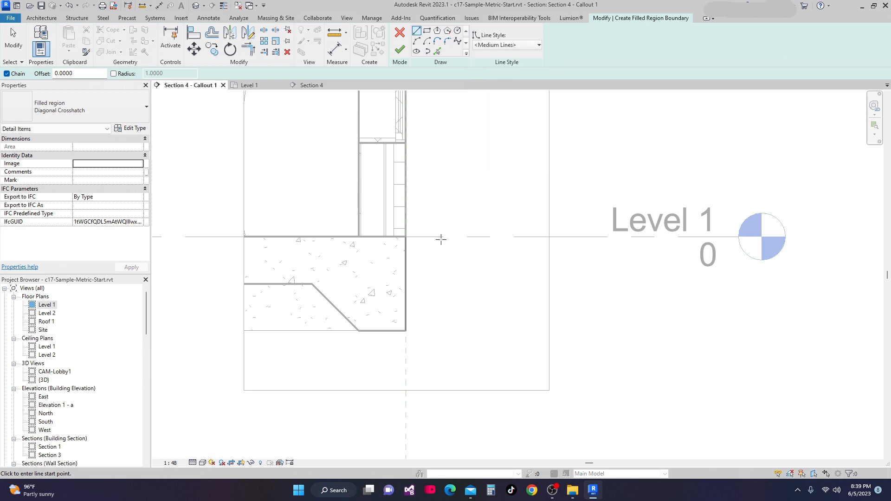
pyautogui.click(406, 237)
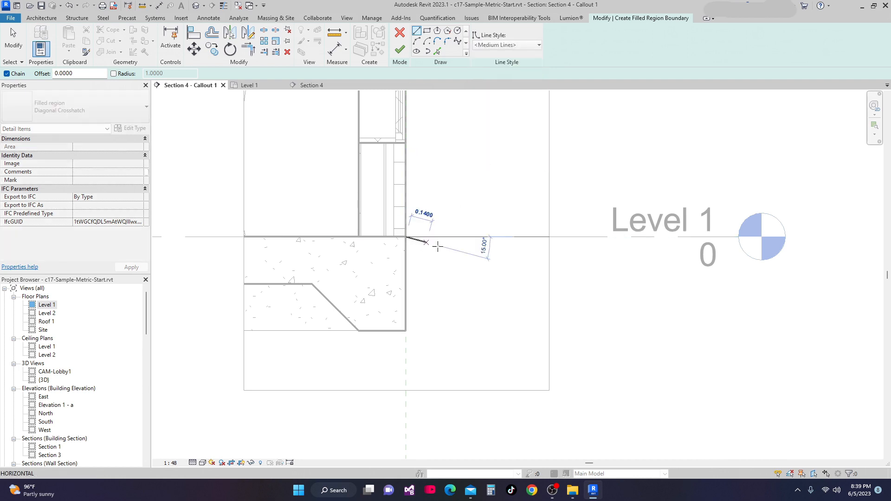
pyautogui.click(522, 277)
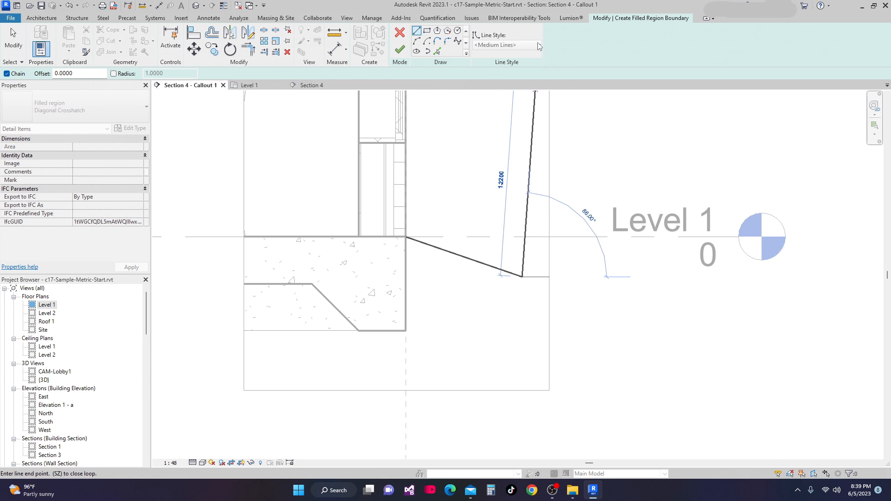
pyautogui.press('Escape')
# Close the region boundary with Thin Lines down and back along the footing's bottom edge
pyautogui.click(540, 45)
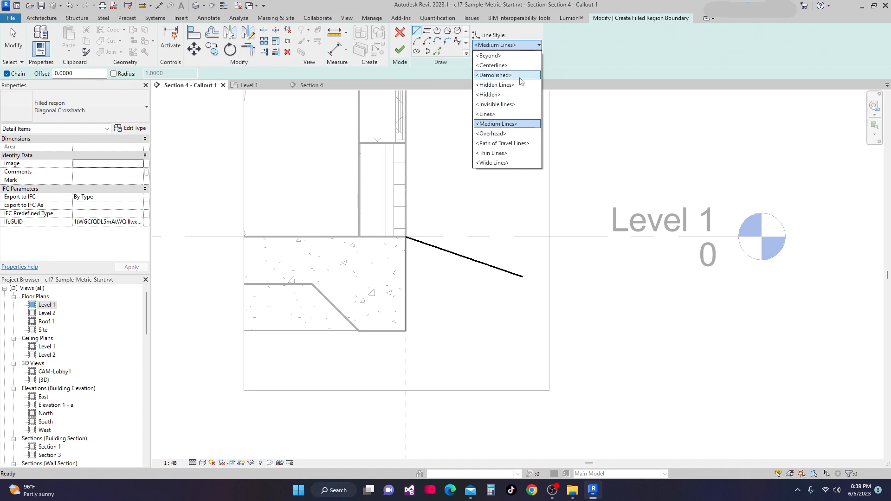
pyautogui.click(510, 154)
pyautogui.click(522, 277)
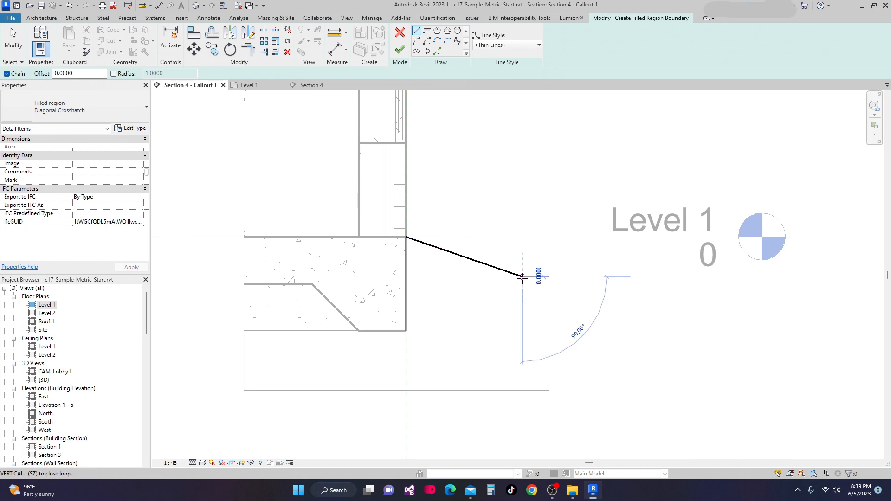
pyautogui.click(505, 314)
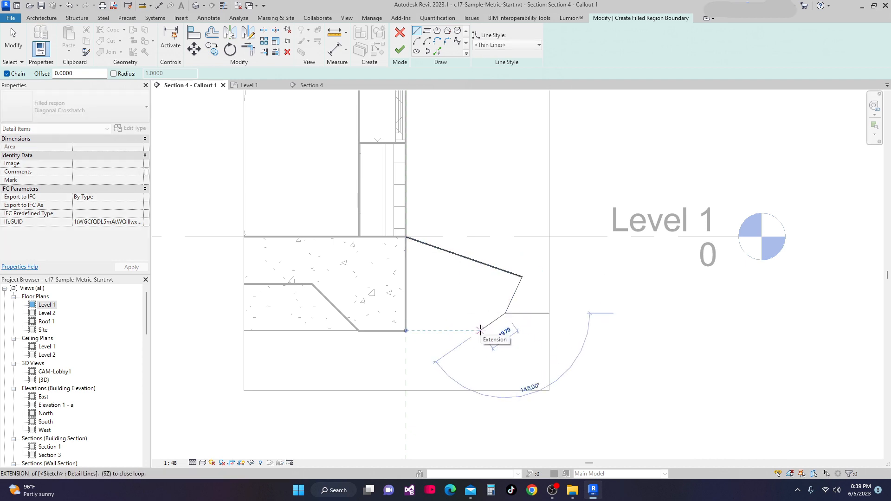
pyautogui.click(481, 330)
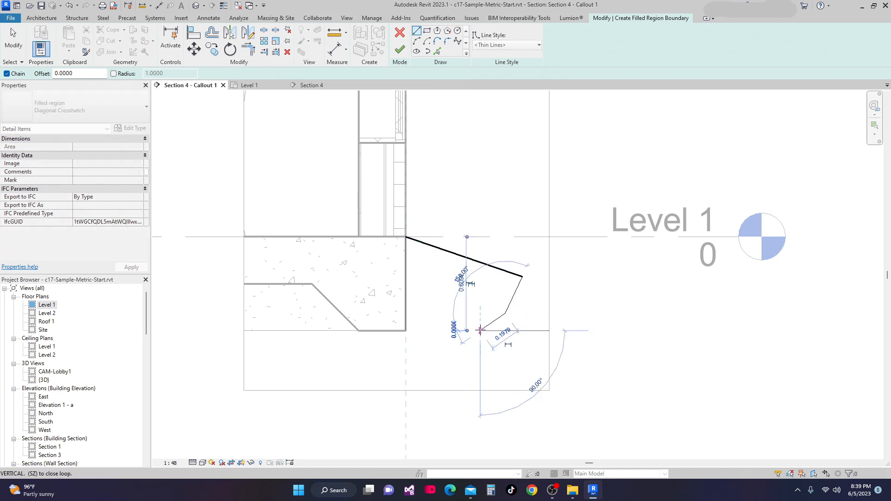
pyautogui.click(406, 331)
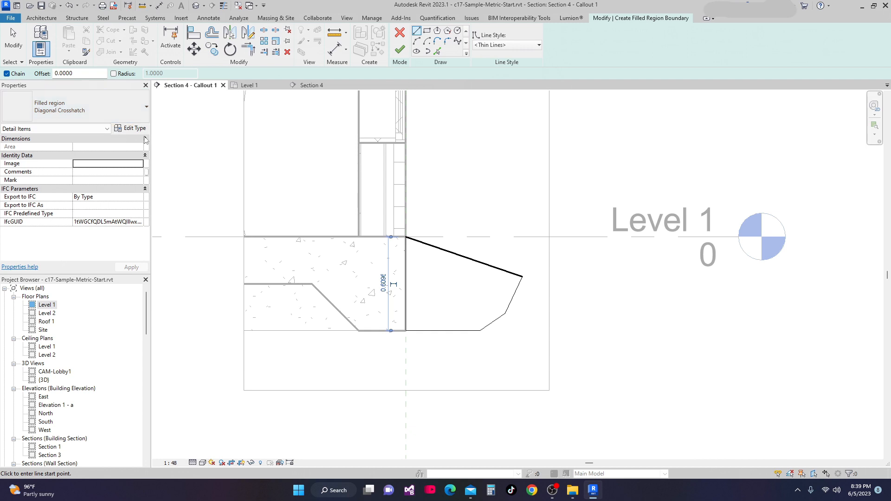
# Duplicate the filled region type as Earth fill
pyautogui.click(146, 109)
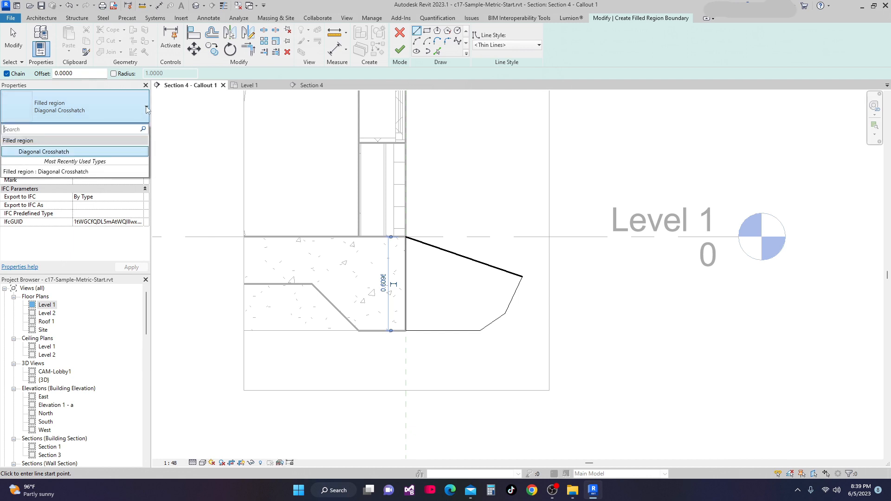
pyautogui.click(147, 108)
pyautogui.click(147, 109)
pyautogui.click(147, 109)
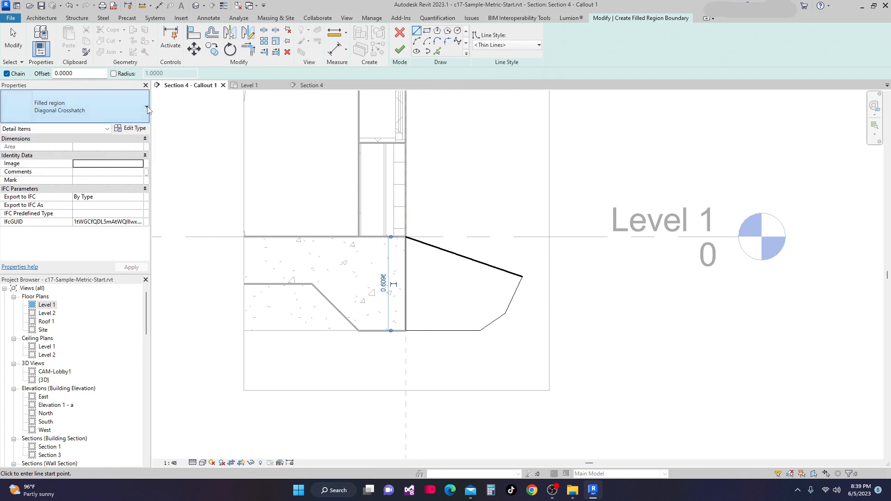
pyautogui.click(137, 129)
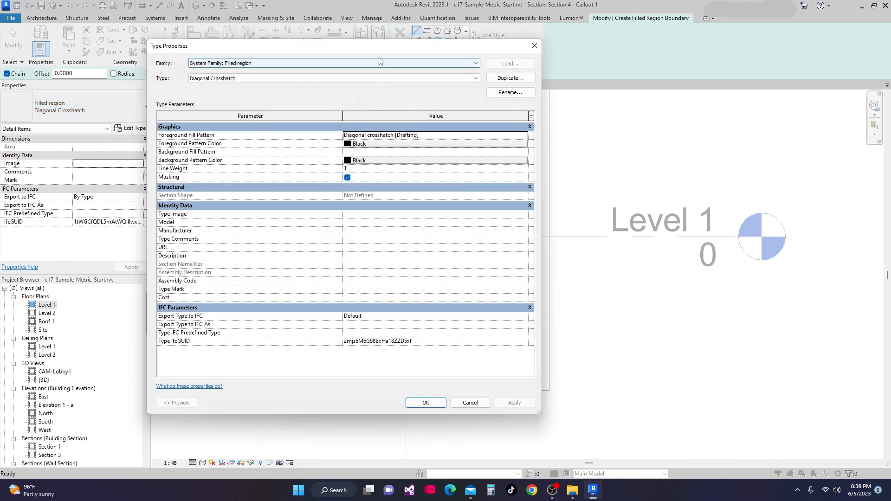
pyautogui.moveTo(378, 49); pyautogui.dragTo(403, 64)
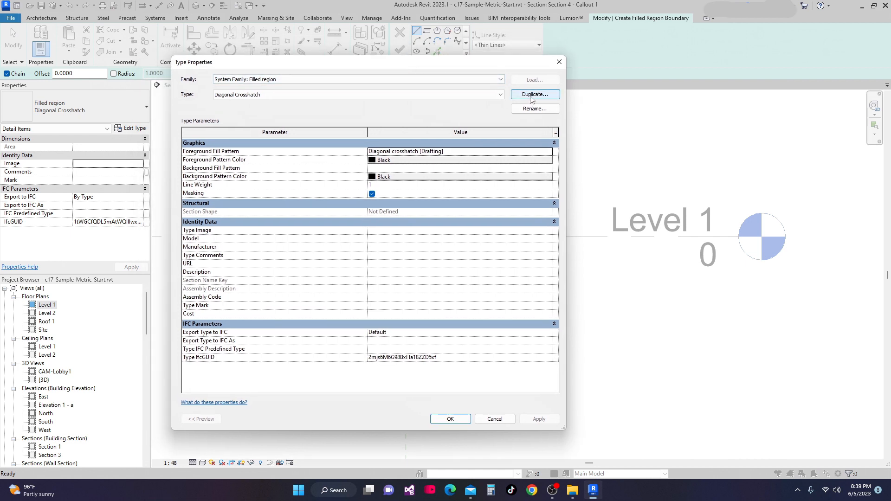
pyautogui.click(532, 99)
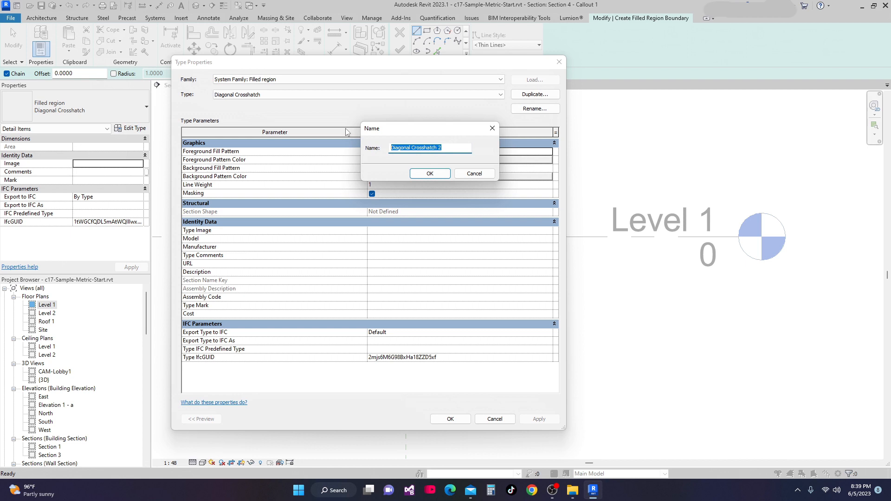
pyautogui.write('Earth fill')
pyautogui.click(430, 174)
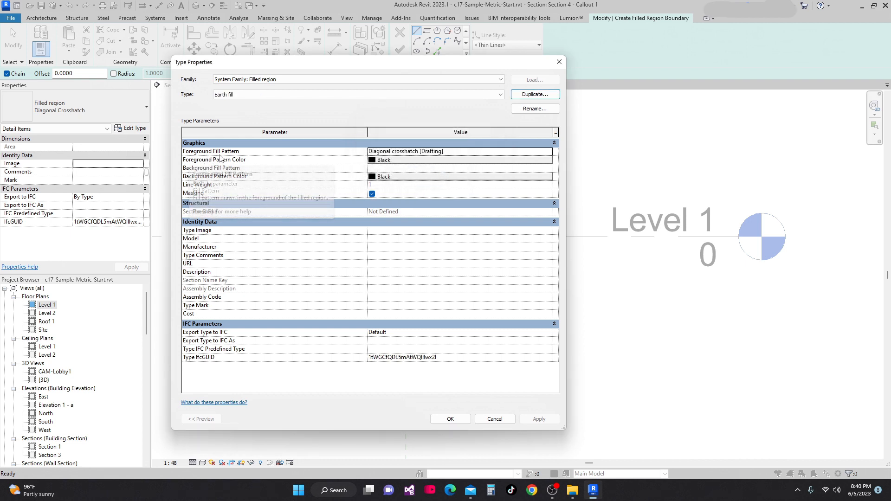
# Set the Earth fill type's foreground fill pattern to the Earth drafting pattern and apply it
pyautogui.click(501, 152)
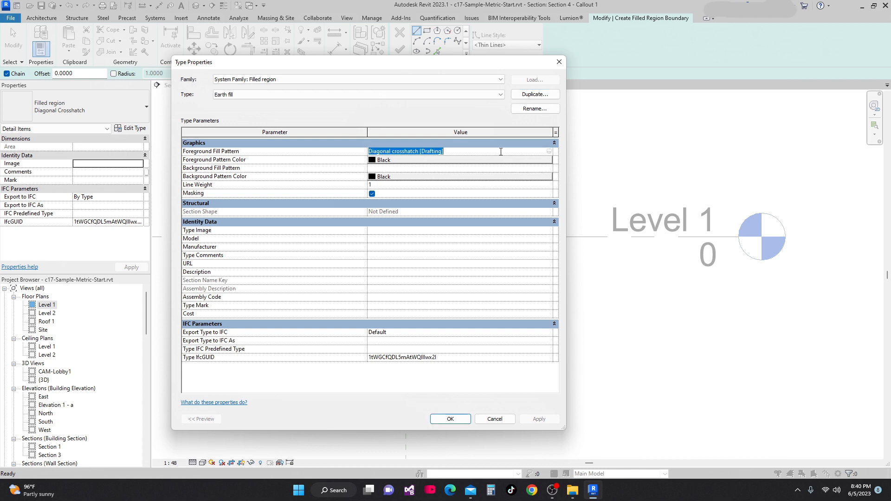
pyautogui.click(549, 151)
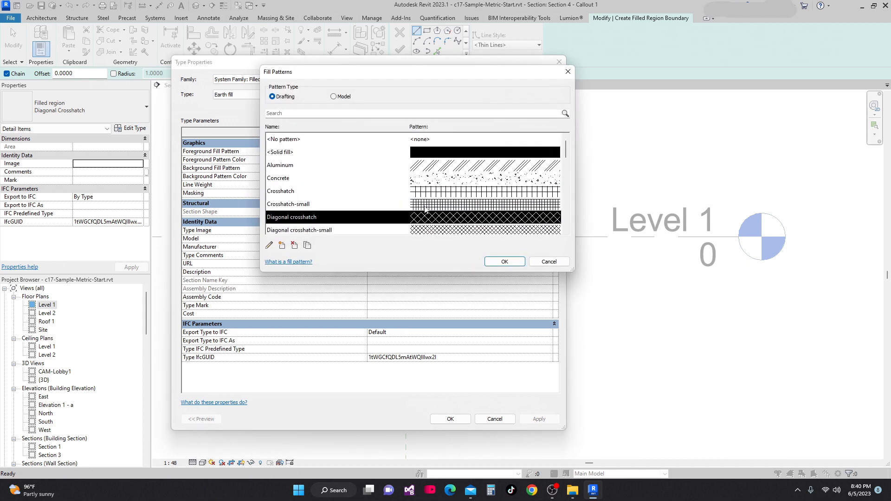
pyautogui.scroll(-4, 424, 184)
pyautogui.scroll(2, 423, 181)
pyautogui.scroll(-1, 424, 179)
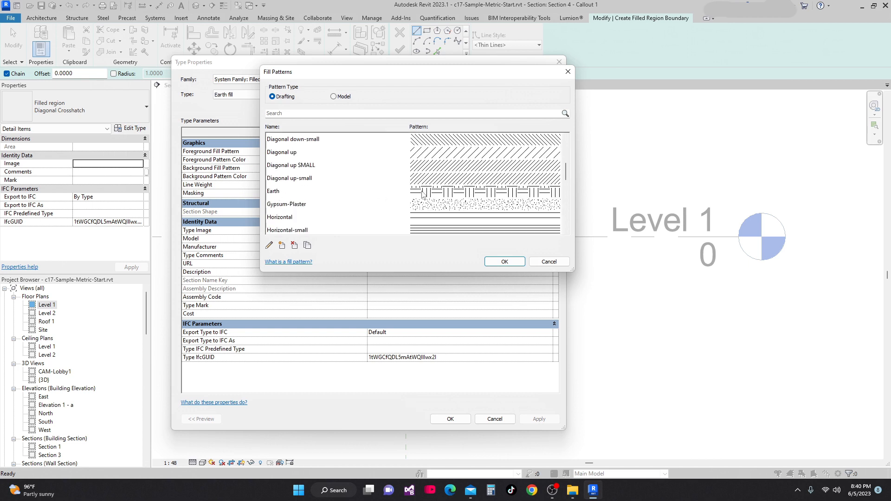
pyautogui.click(432, 192)
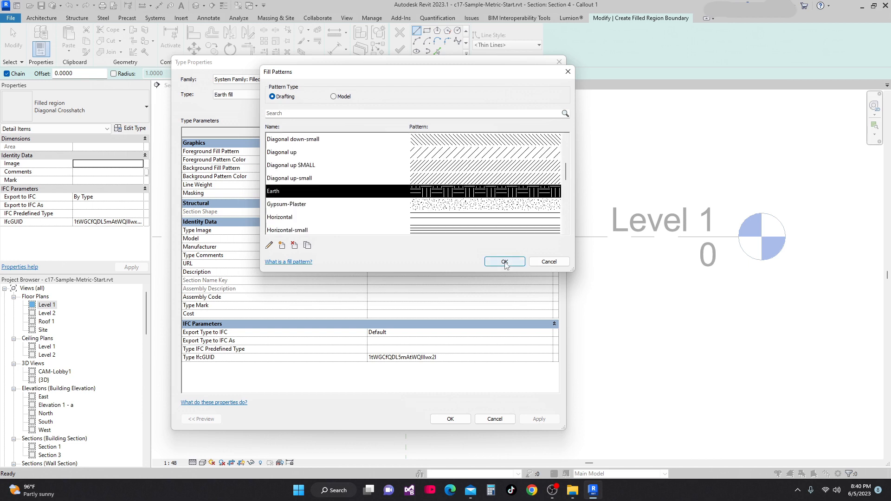
pyautogui.click(505, 262)
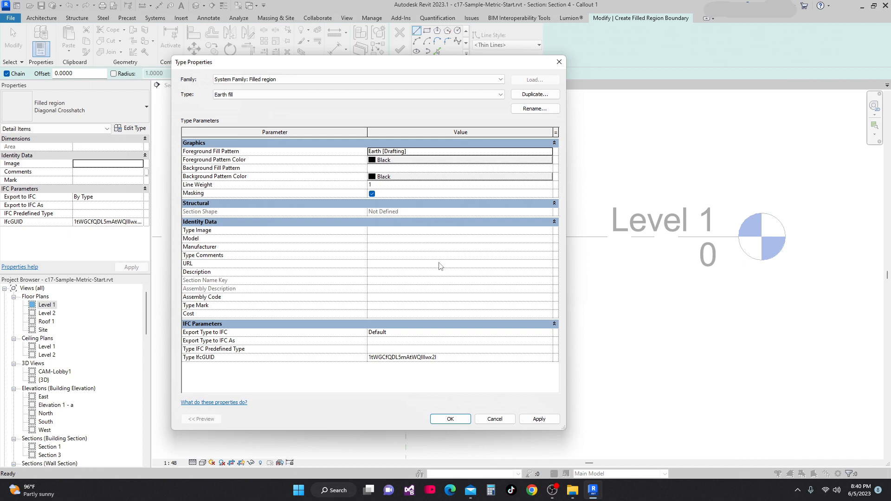
pyautogui.click(538, 419)
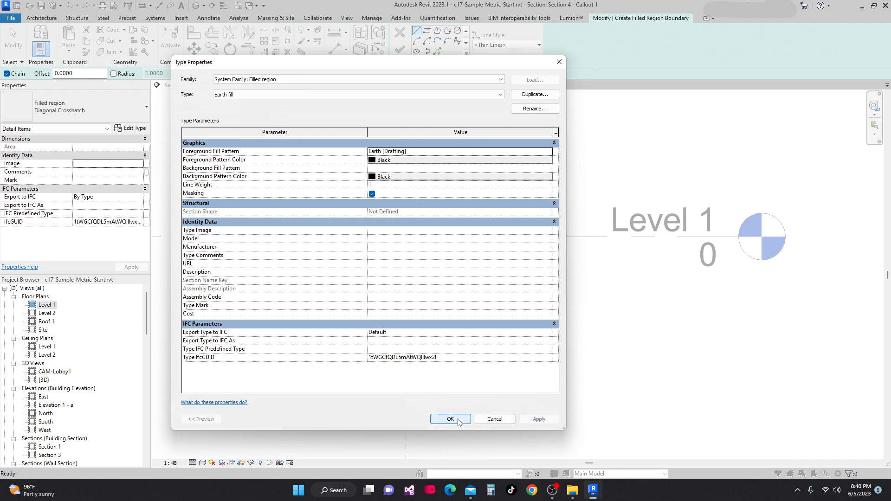
pyautogui.click(451, 419)
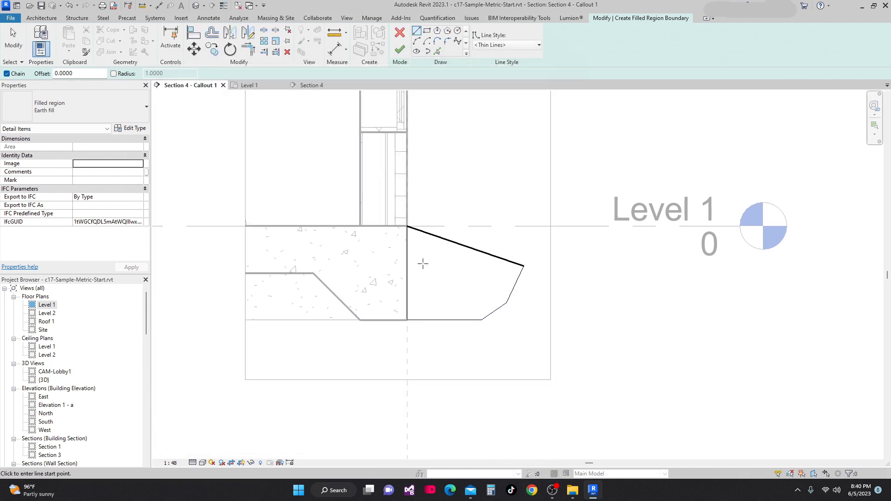
# Finish the filled region boundary to create the earth fill beside the footing
pyautogui.scroll(-1, 436, 297)
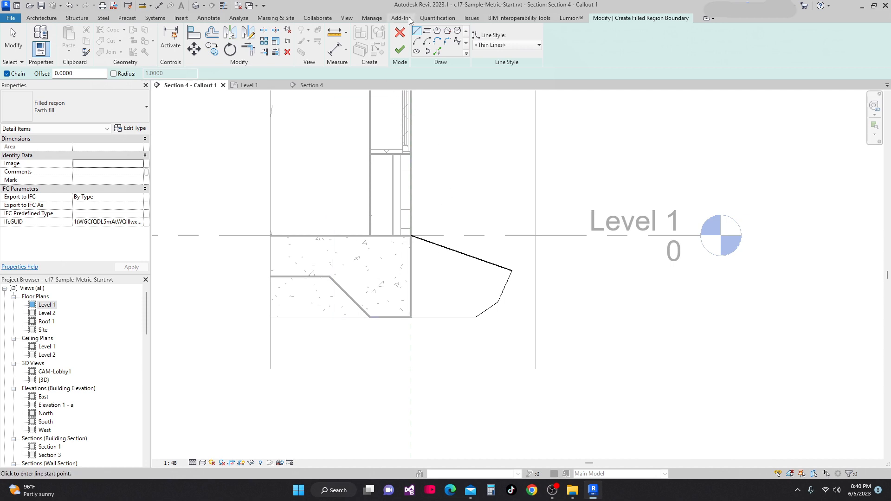
pyautogui.click(401, 50)
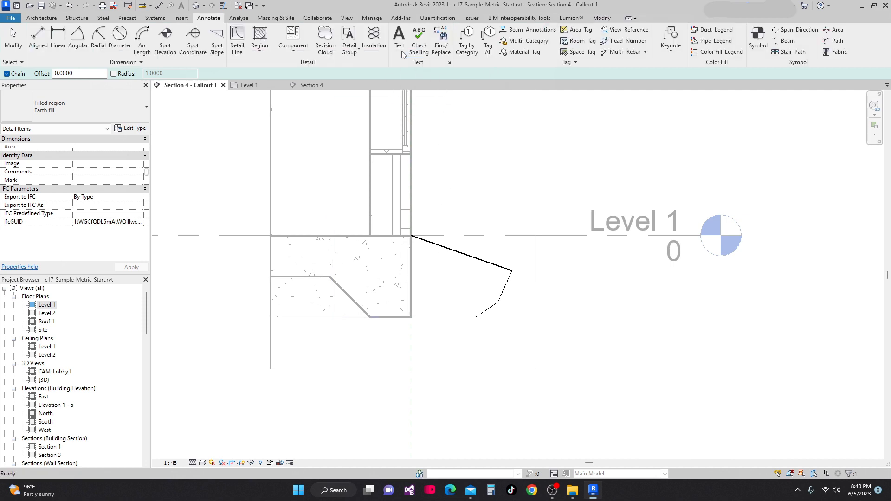
pyautogui.click(622, 282)
# Change the callout view's scale to 1:10
pyautogui.scroll(-2, 563, 260)
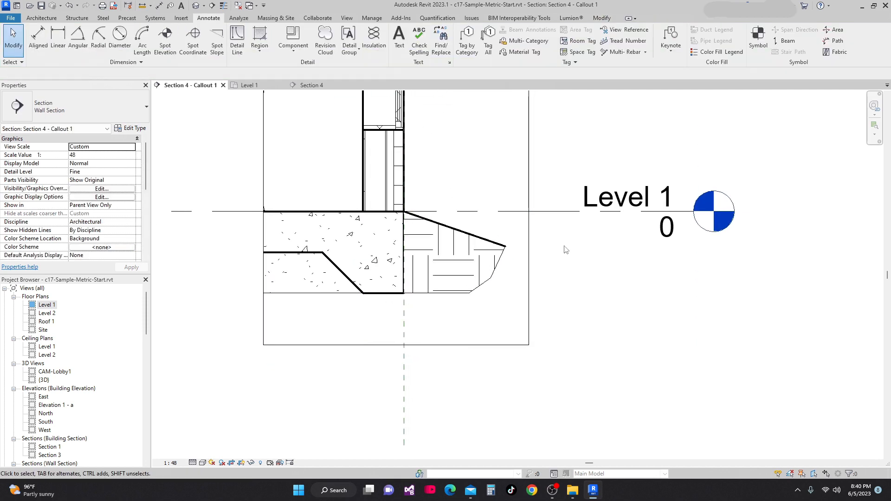
pyautogui.moveTo(560, 301); pyautogui.dragTo(581, 321, button='middle')
pyautogui.scroll(-1, 559, 335)
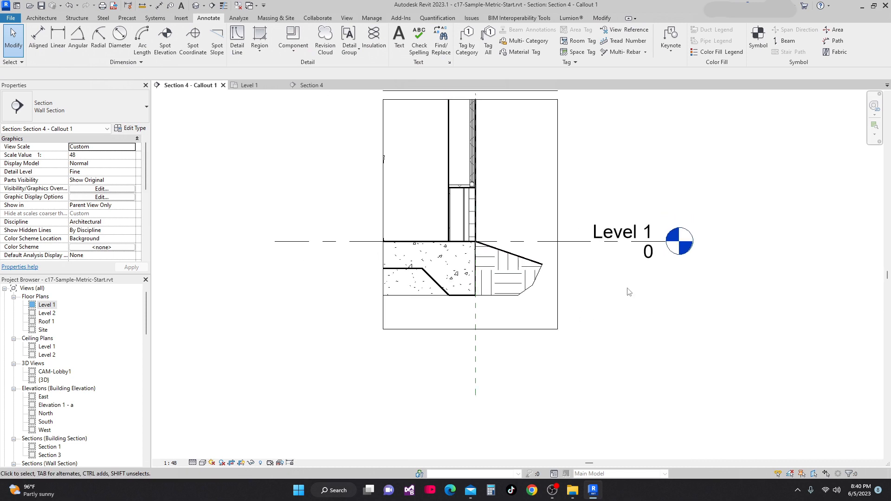
pyautogui.scroll(-3, 537, 315)
pyautogui.moveTo(525, 329); pyautogui.dragTo(516, 351, button='middle')
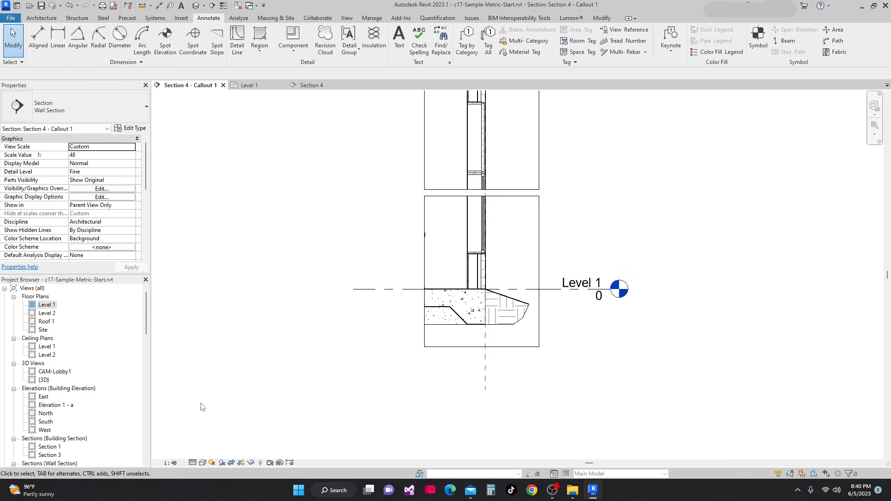
pyautogui.click(173, 464)
pyautogui.click(190, 362)
# Change the callout view's scale to 1:20
pyautogui.scroll(3, 469, 362)
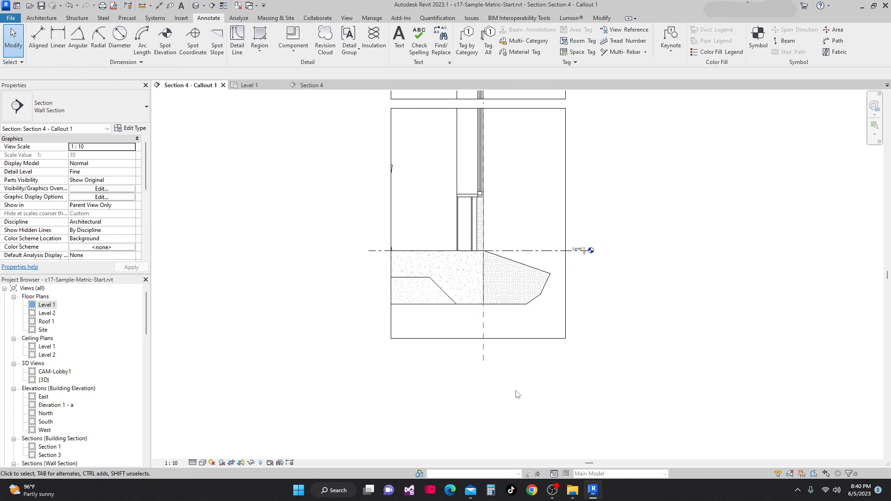
pyautogui.scroll(2, 606, 401)
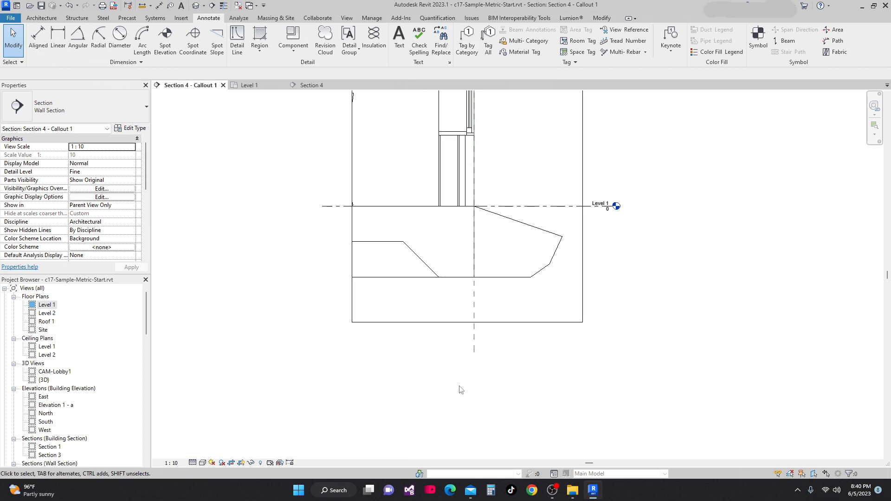
pyautogui.click(169, 464)
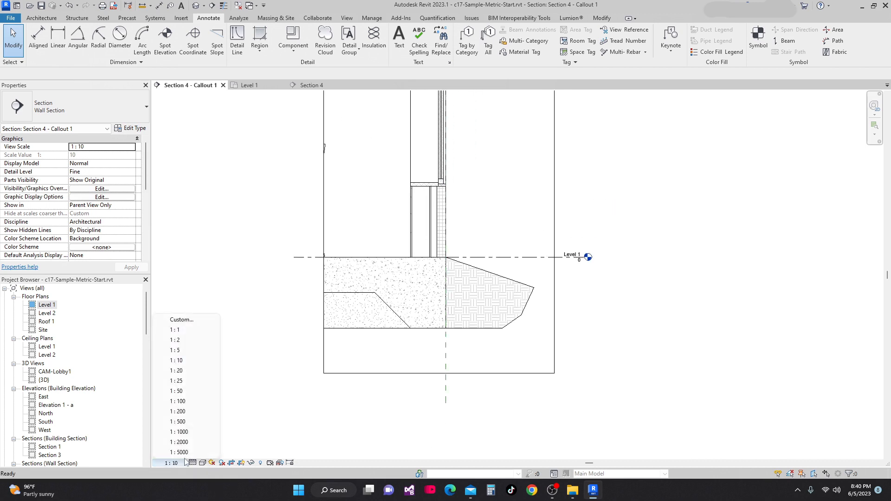
pyautogui.click(203, 372)
pyautogui.scroll(-4, 598, 408)
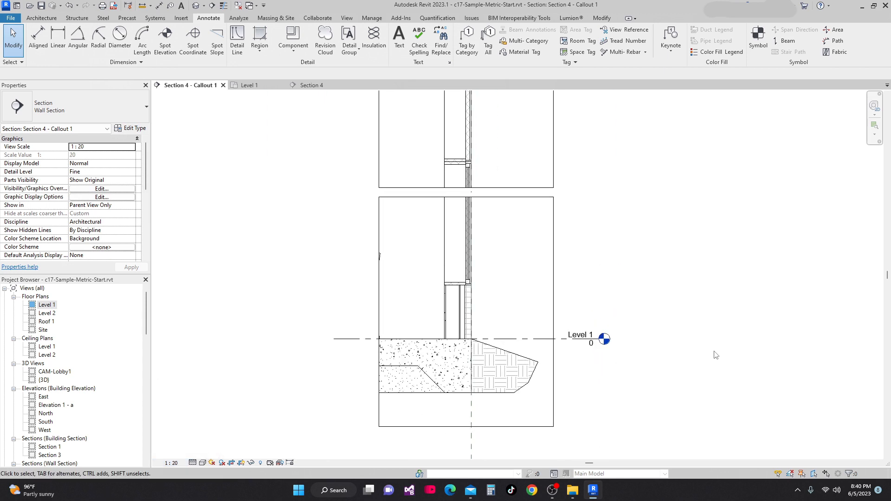
pyautogui.scroll(2, 325, 272)
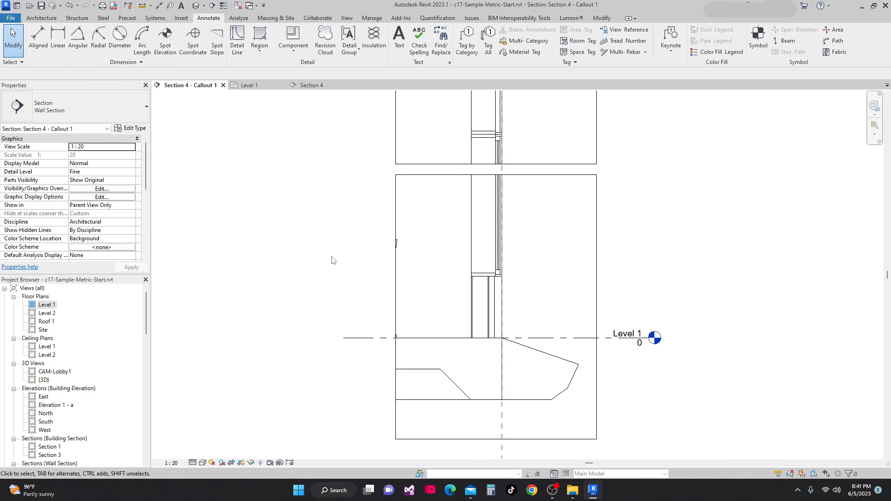
# Turn off the Thin Lines display to show the detail's true line weights
pyautogui.click(223, 5)
pyautogui.scroll(3, 583, 329)
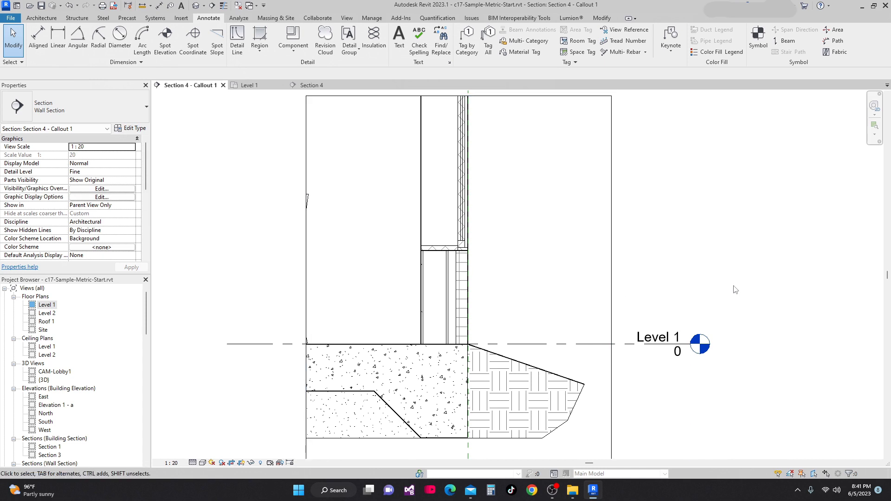
pyautogui.moveTo(733, 297); pyautogui.dragTo(679, 264, button='middle')
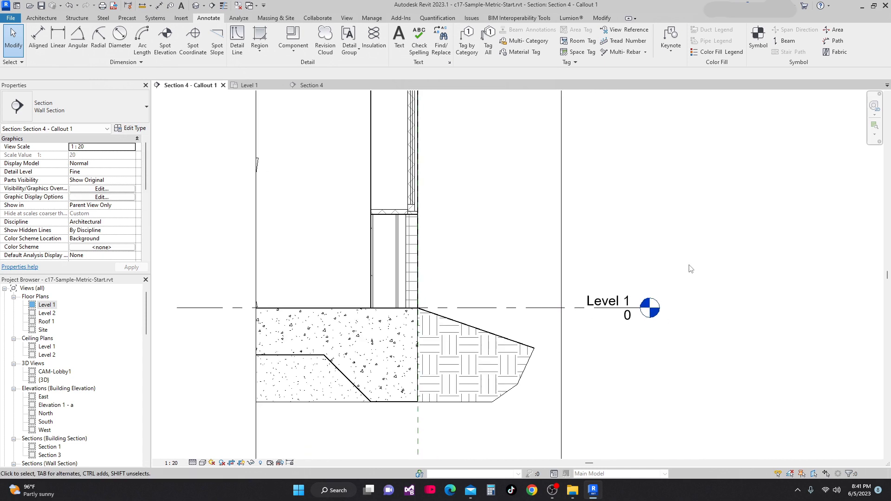
pyautogui.moveTo(525, 332); pyautogui.dragTo(542, 295, button='middle')
pyautogui.scroll(1, 542, 294)
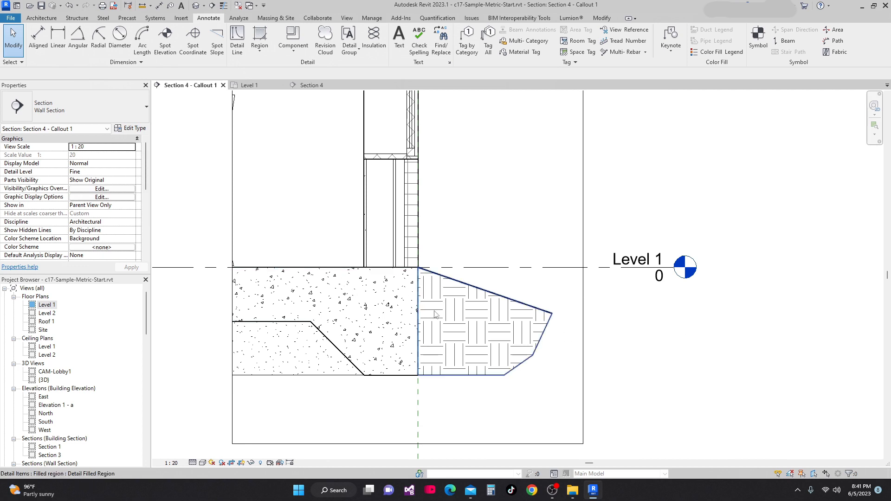
pyautogui.scroll(2, 408, 286)
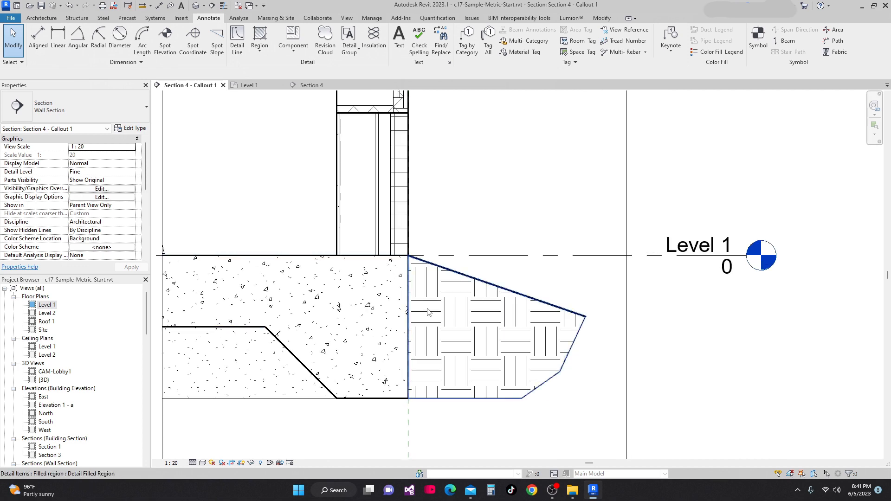
# Send the earth fill region to the back behind other detail elements
pyautogui.click(452, 293)
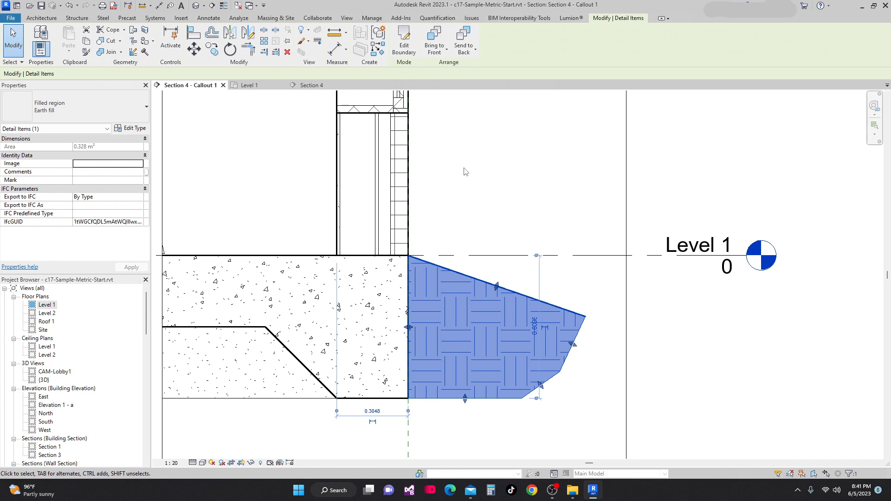
pyautogui.click(464, 46)
pyautogui.click(635, 297)
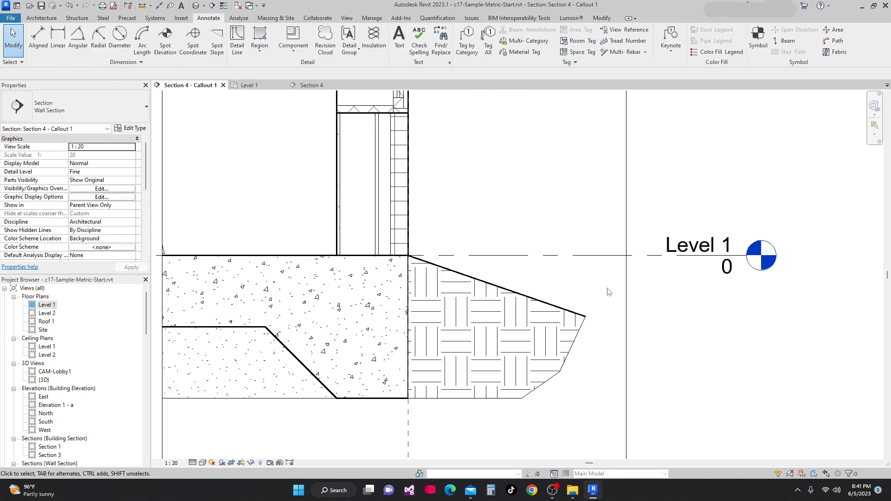
# Close the Section 4 view tab
pyautogui.scroll(2, 494, 258)
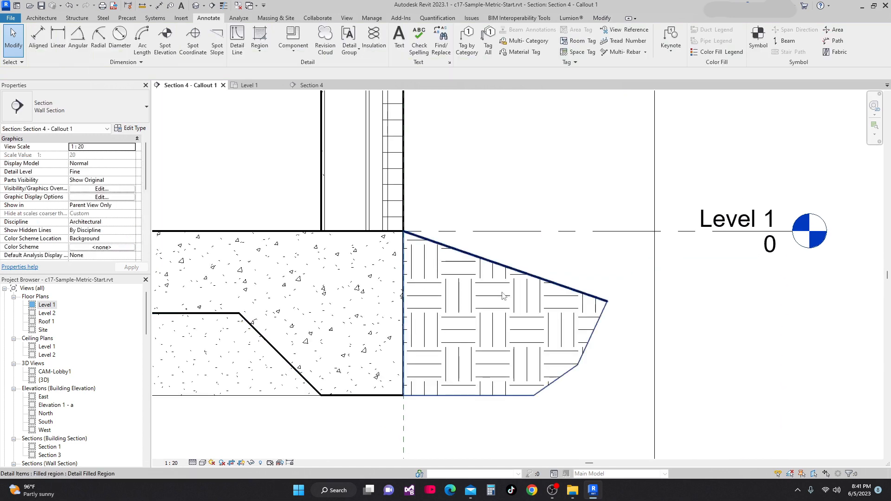
pyautogui.moveTo(807, 344); pyautogui.dragTo(802, 321, button='middle')
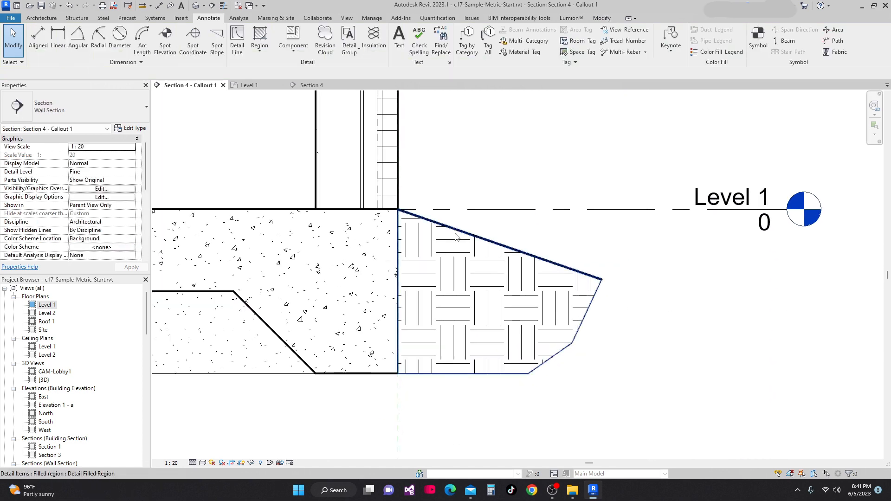
pyautogui.scroll(-3, 456, 238)
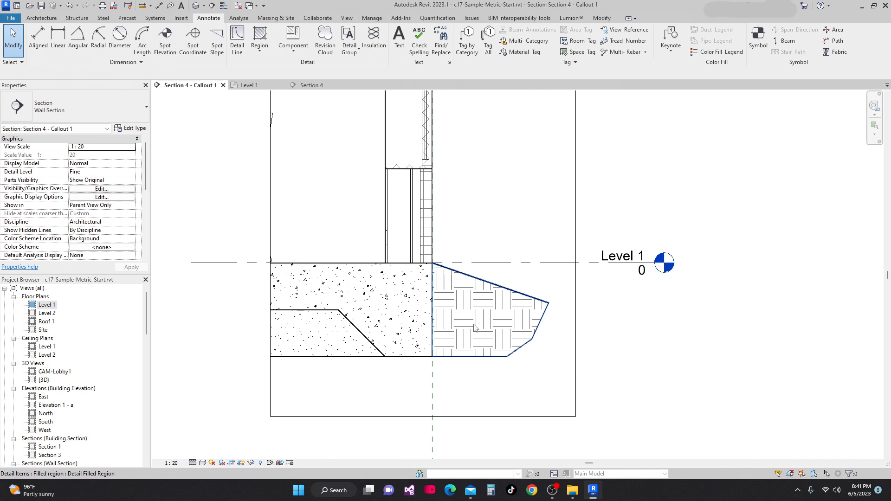
pyautogui.scroll(-4, 497, 308)
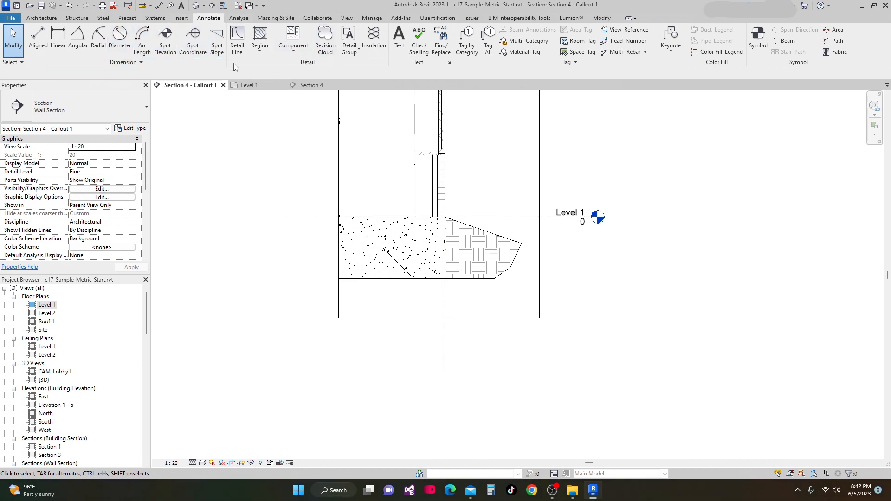
pyautogui.click(328, 85)
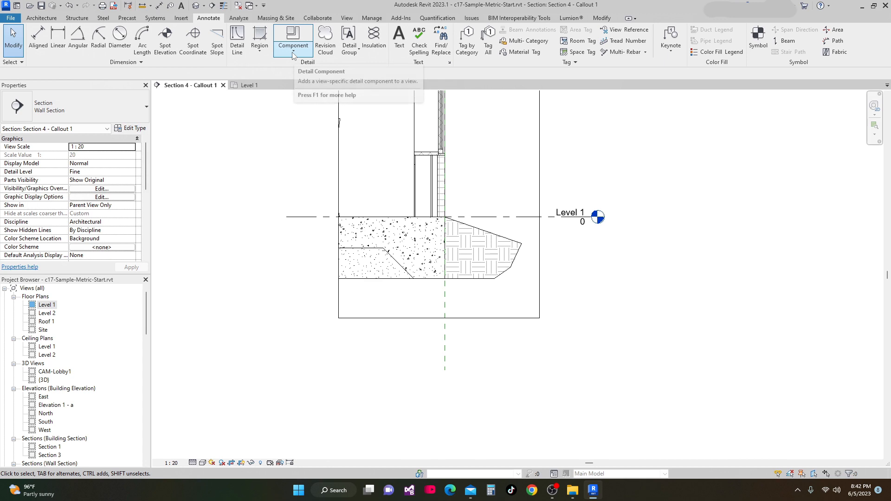
pyautogui.click(293, 54)
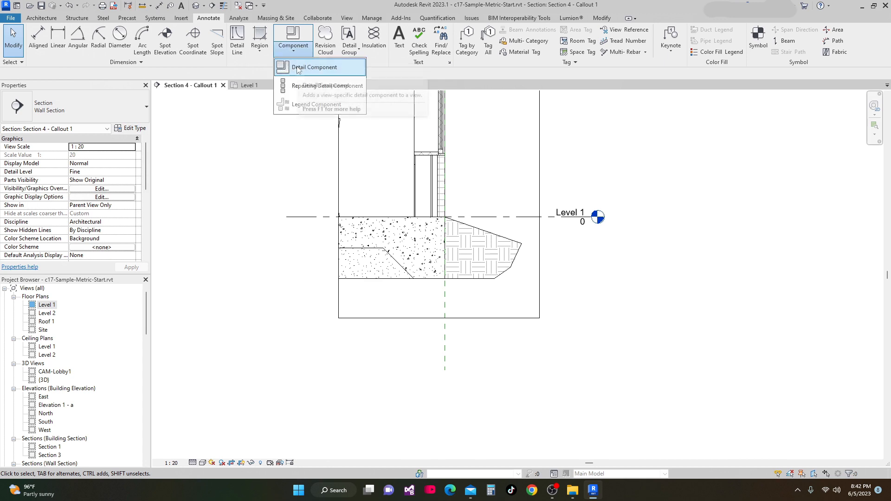
pyautogui.click(297, 67)
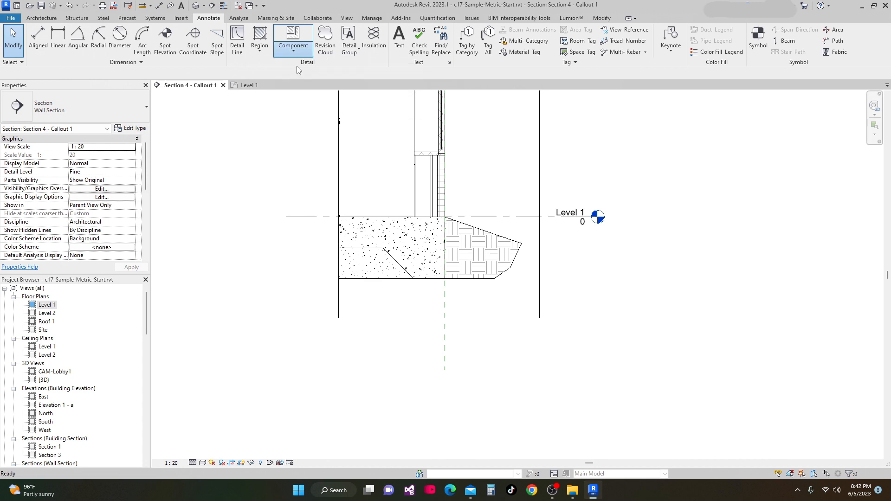
pyautogui.click(147, 108)
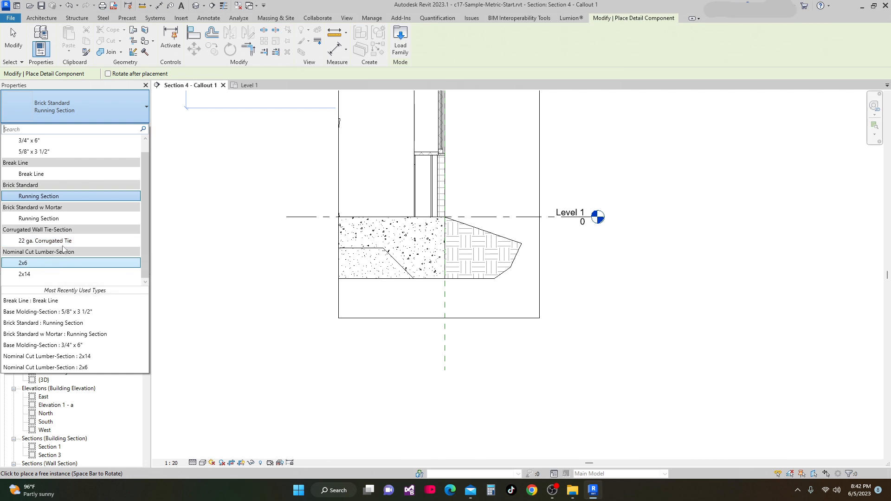
pyautogui.scroll(-5, 232, 267)
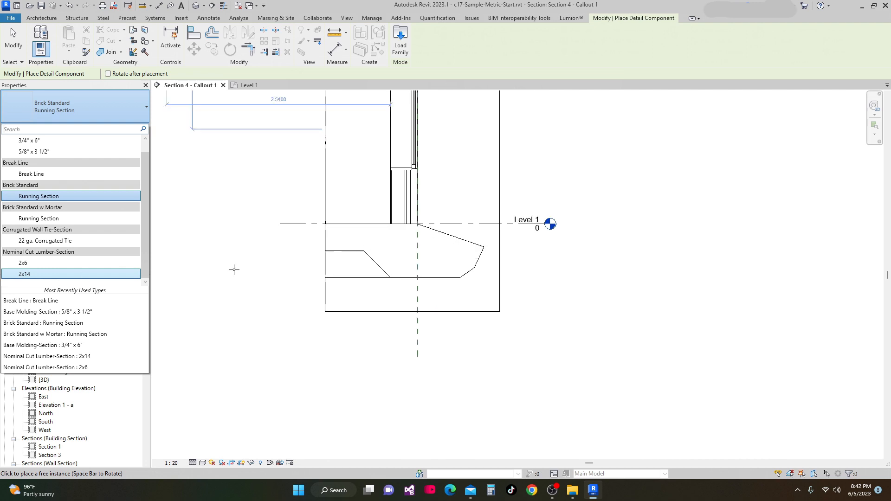
pyautogui.moveTo(313, 325); pyautogui.dragTo(319, 356, button='middle')
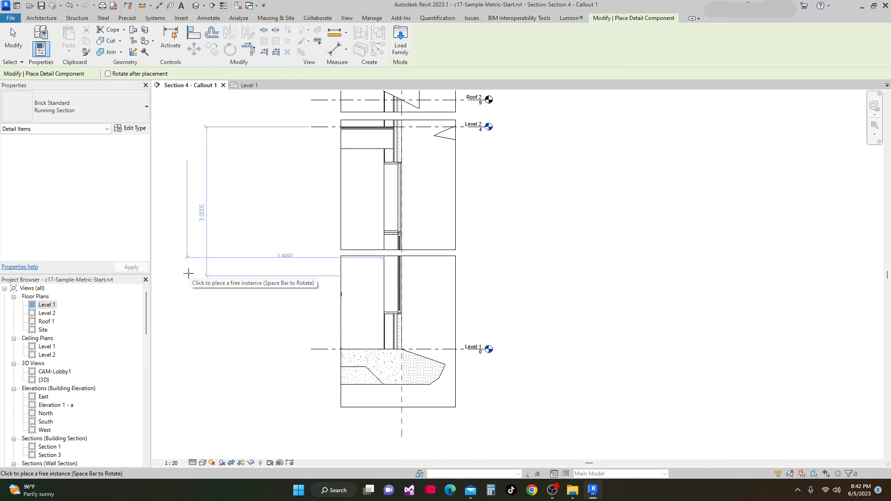
pyautogui.press('Escape')
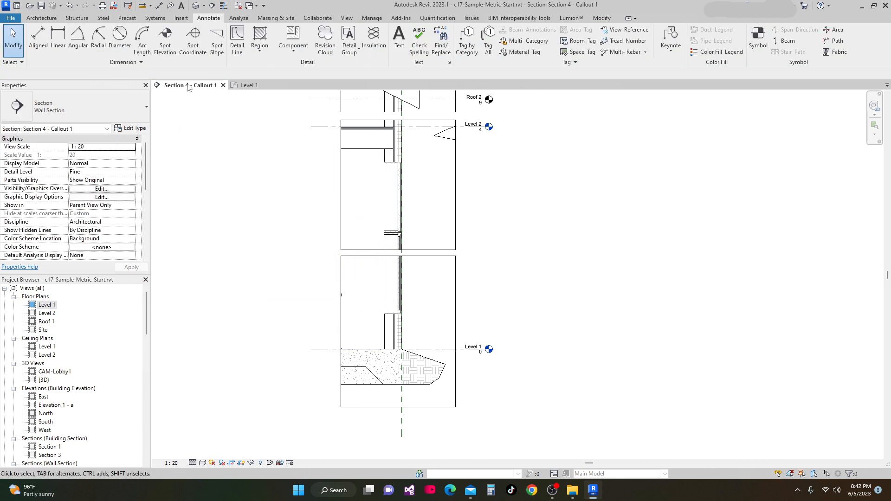
# Start placing a detail component using the Corrugated Wall Tie-Section 22 ga. Corrugated Tie type
pyautogui.click(295, 52)
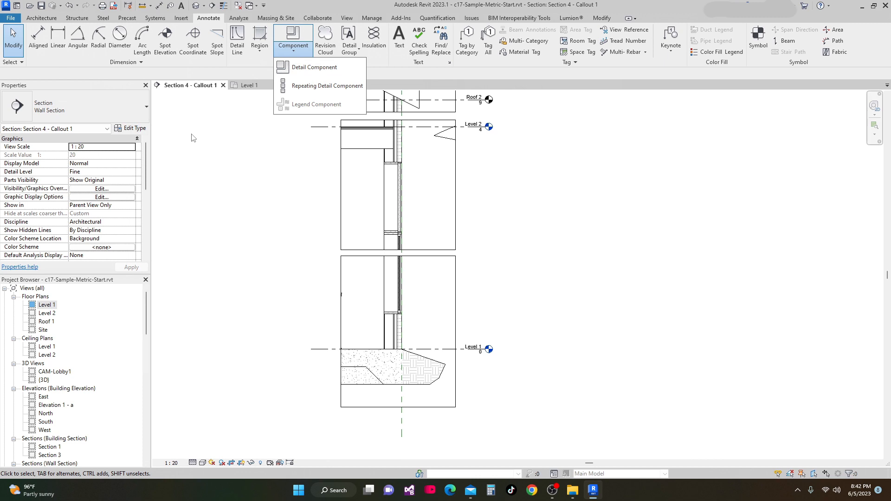
pyautogui.click(307, 68)
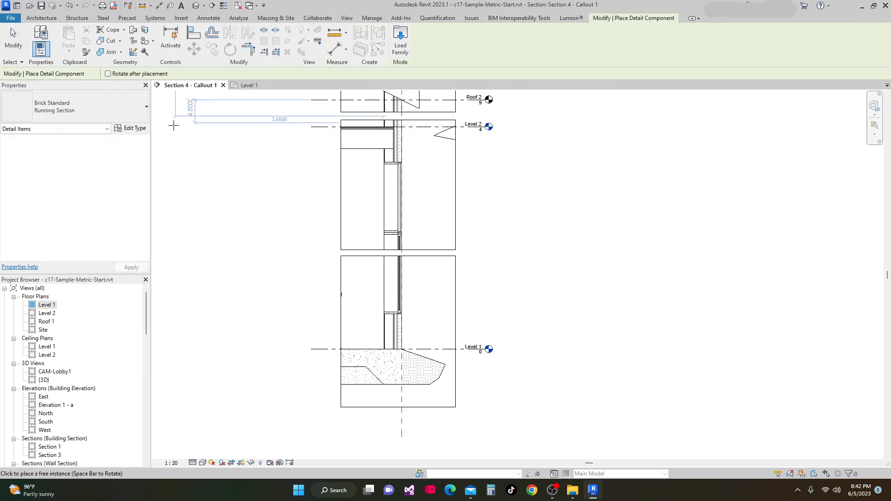
pyautogui.click(144, 108)
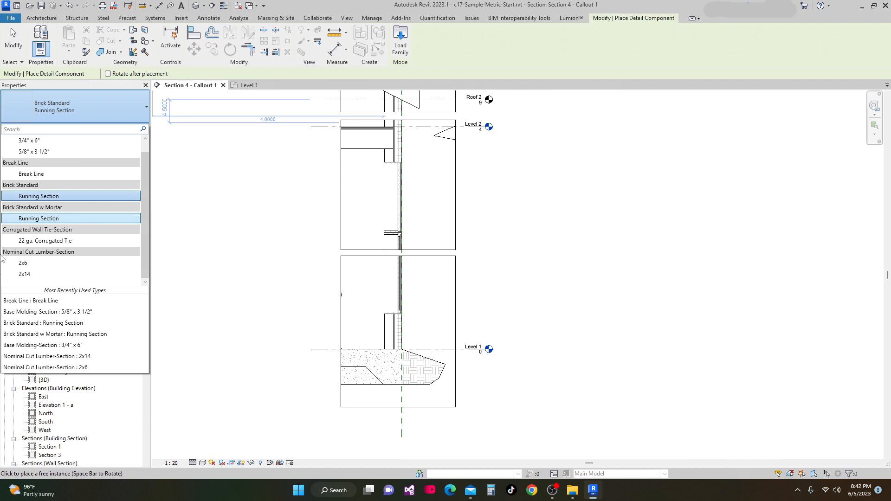
pyautogui.click(48, 243)
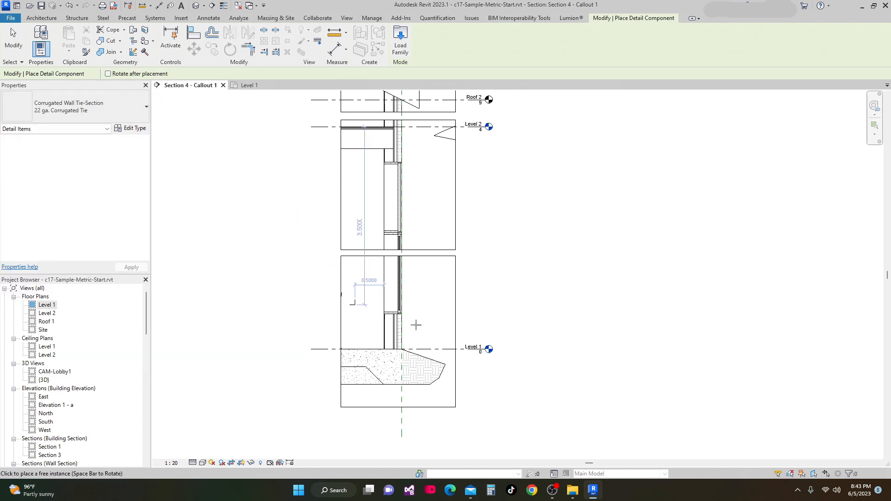
# Rotate the corrugated tie and place ties against the wall's inner face above Level 1
pyautogui.scroll(5, 400, 327)
pyautogui.scroll(3, 393, 327)
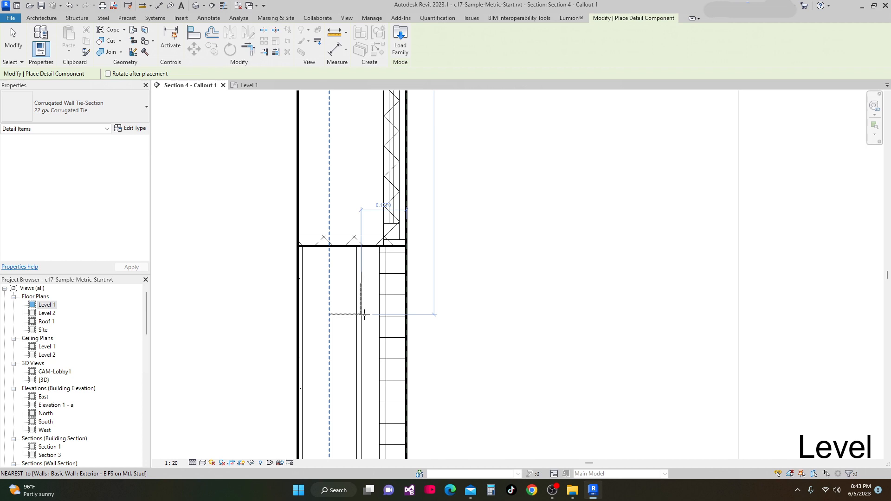
pyautogui.press('space')
pyautogui.press('space')
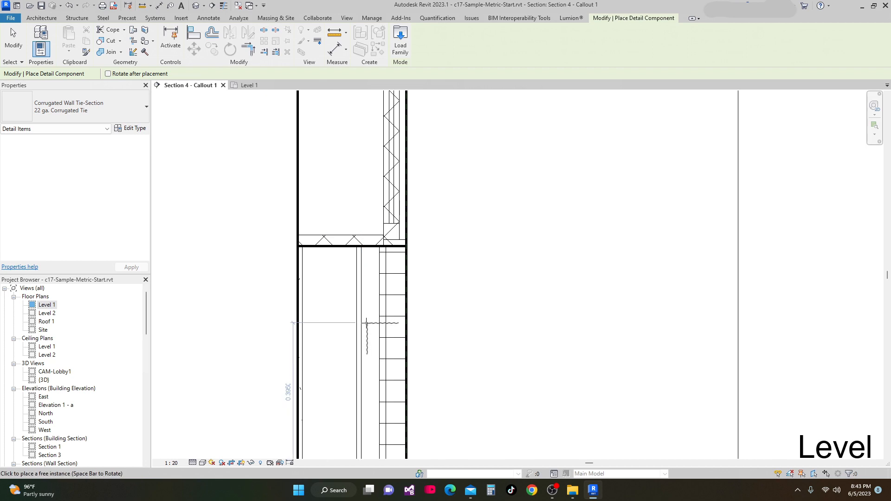
pyautogui.scroll(2, 364, 318)
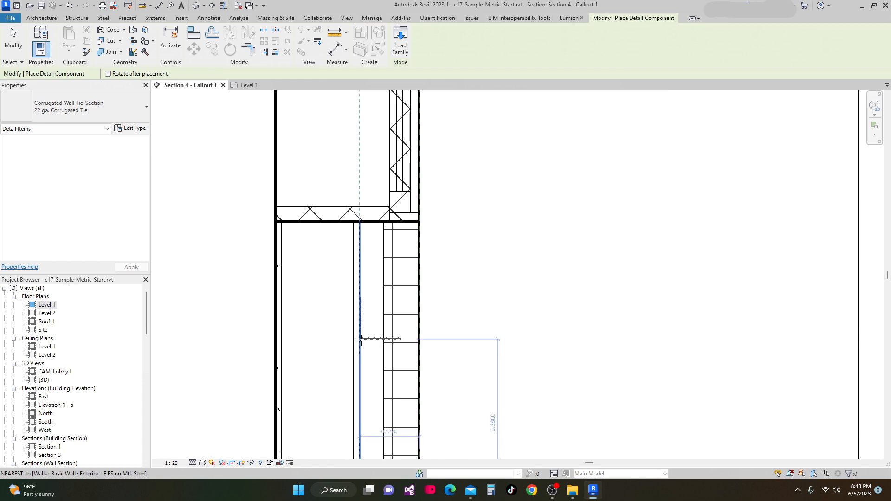
pyautogui.click(361, 340)
pyautogui.moveTo(364, 339); pyautogui.dragTo(351, 242, button='middle')
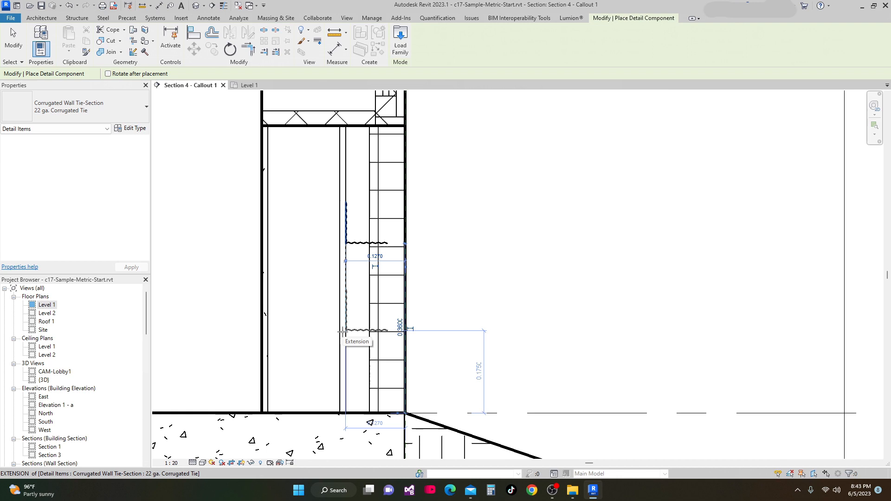
pyautogui.click(342, 332)
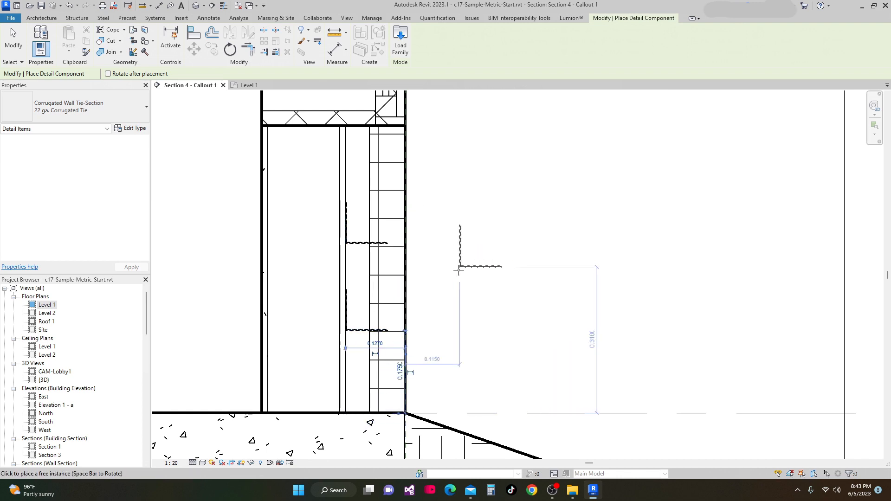
pyautogui.scroll(-1, 471, 271)
pyautogui.press('Escape')
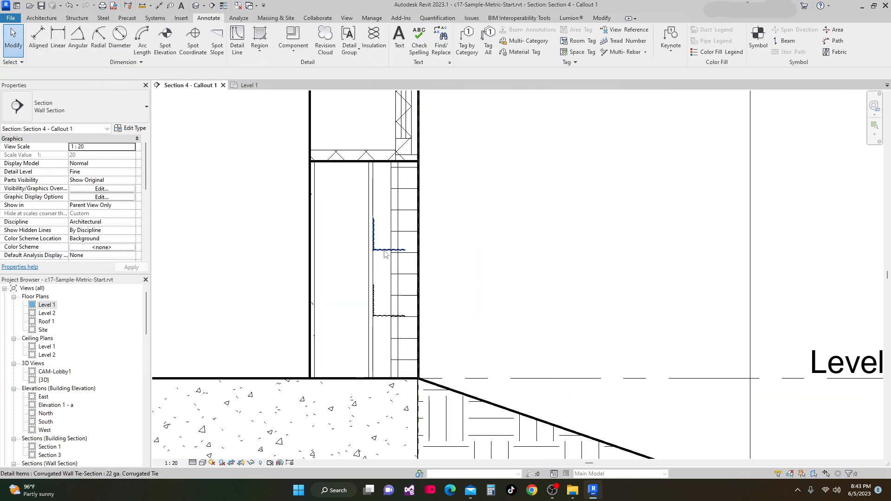
# Nudge the upper corrugated wall tie upward slightly to its final position
pyautogui.click(385, 252)
pyautogui.press('Up')
pyautogui.press('Up')
pyautogui.press('Up')
pyautogui.press('Up')
pyautogui.press('Up')
pyautogui.press('Up')
pyautogui.press('Up')
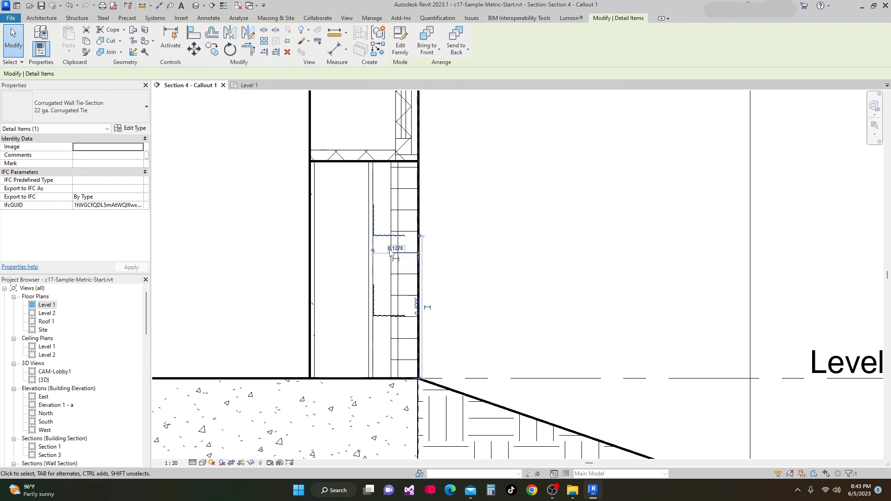
pyautogui.press('Up')
pyautogui.press('Up')
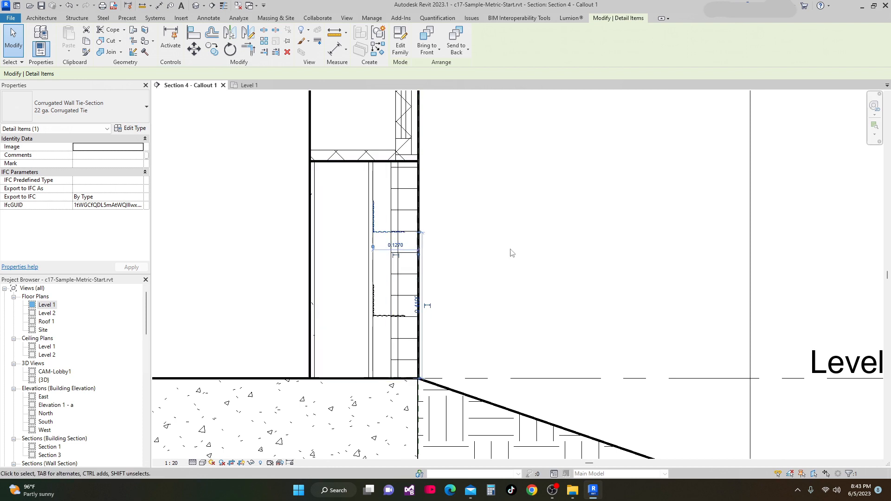
pyautogui.scroll(1, 516, 251)
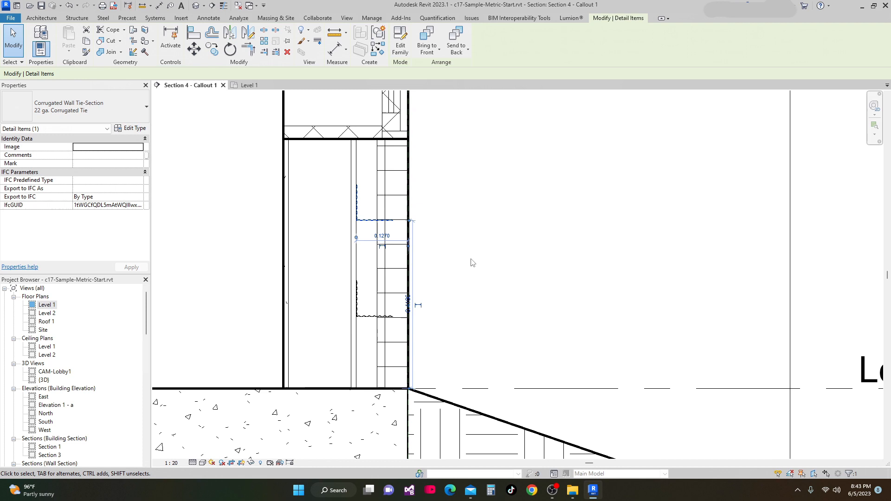
pyautogui.scroll(1, 371, 297)
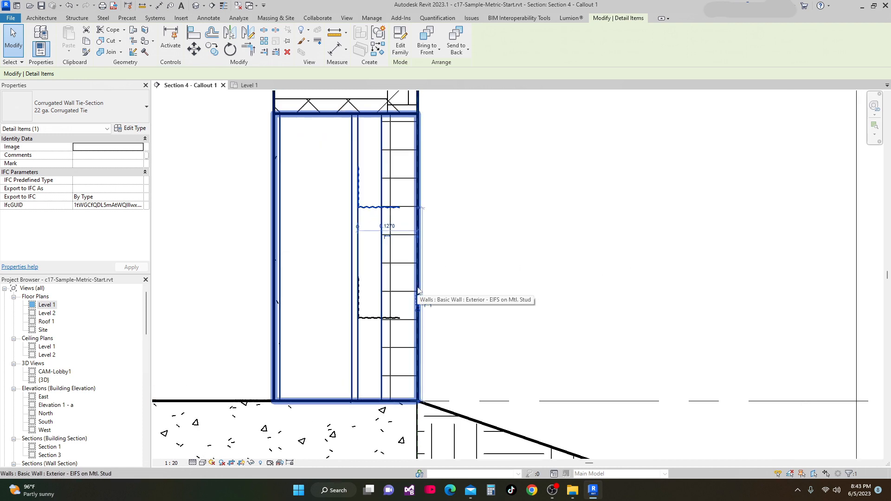
pyautogui.scroll(-2, 418, 293)
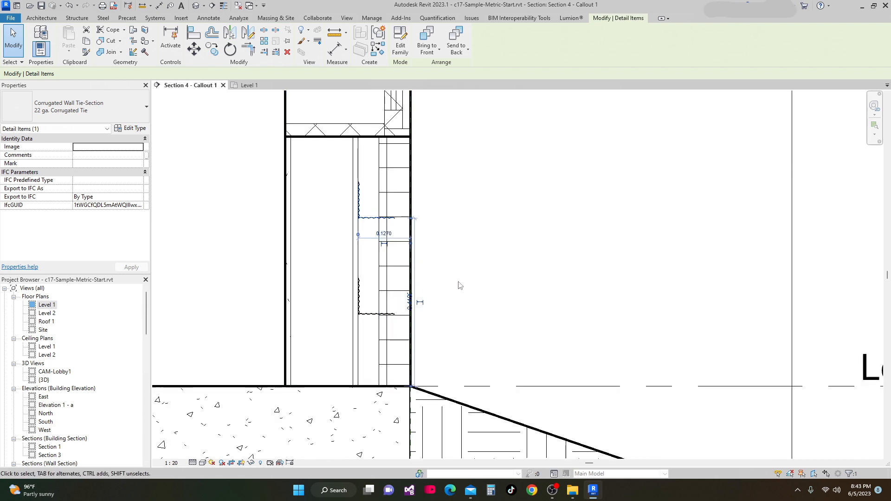
pyautogui.click(469, 284)
# Start another detail component and switch to the Nominal Cut Lumber-Section 2x6 type
pyautogui.scroll(-1, 473, 296)
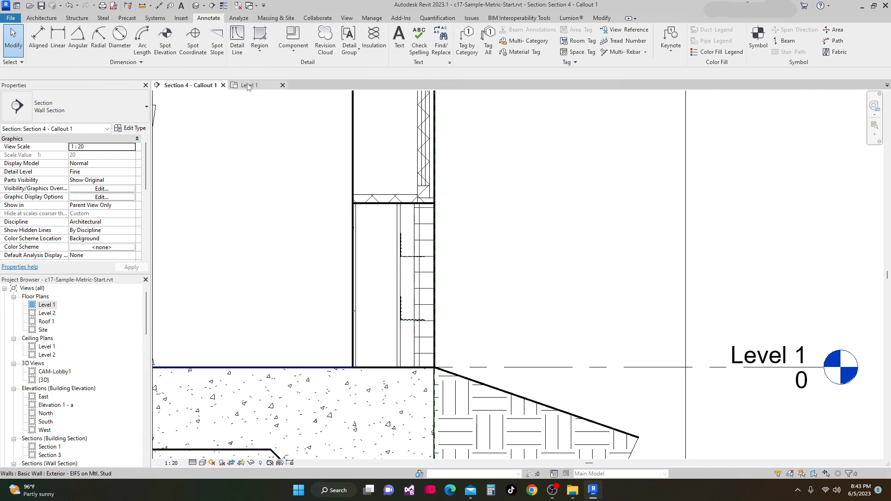
pyautogui.click(293, 51)
pyautogui.click(302, 67)
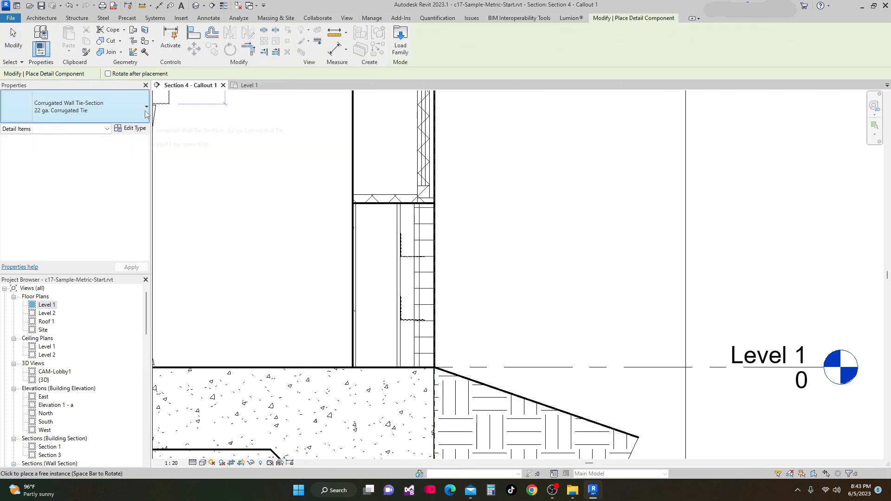
pyautogui.click(147, 108)
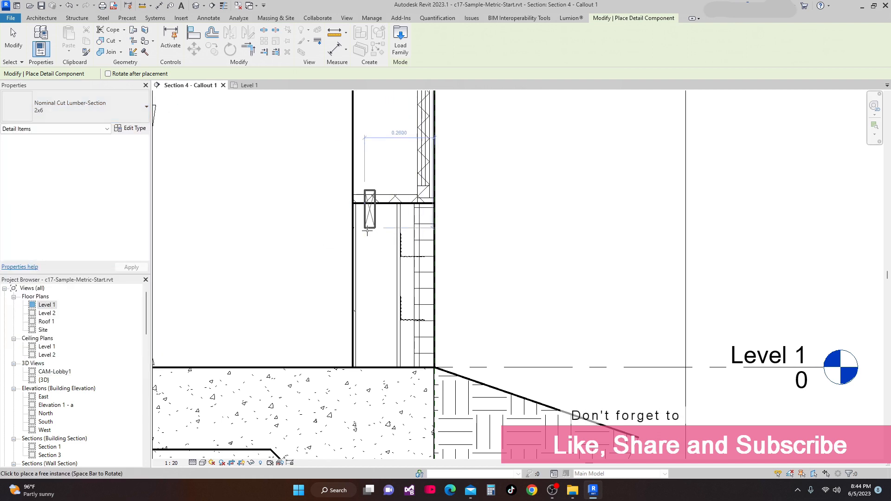
# Rotate the 2x6 lumber and place it horizontally as a top plate beneath the floor framing
pyautogui.scroll(1, 369, 227)
pyautogui.press('space')
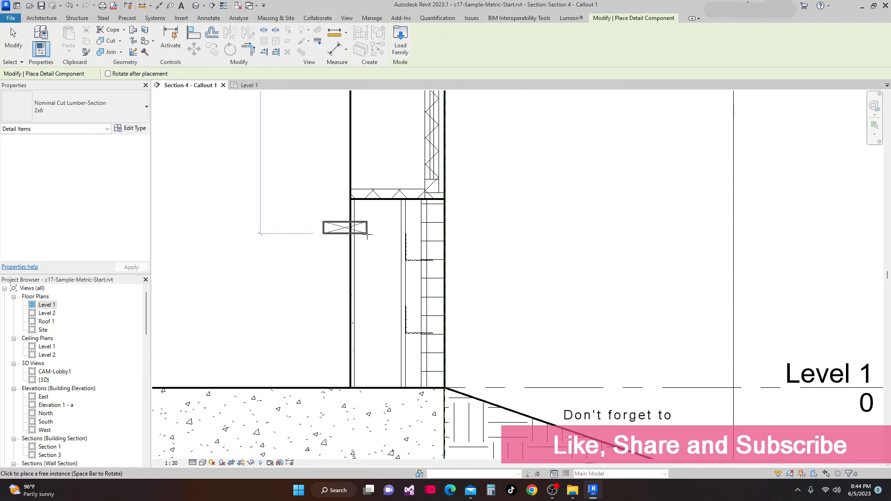
pyautogui.scroll(1, 398, 212)
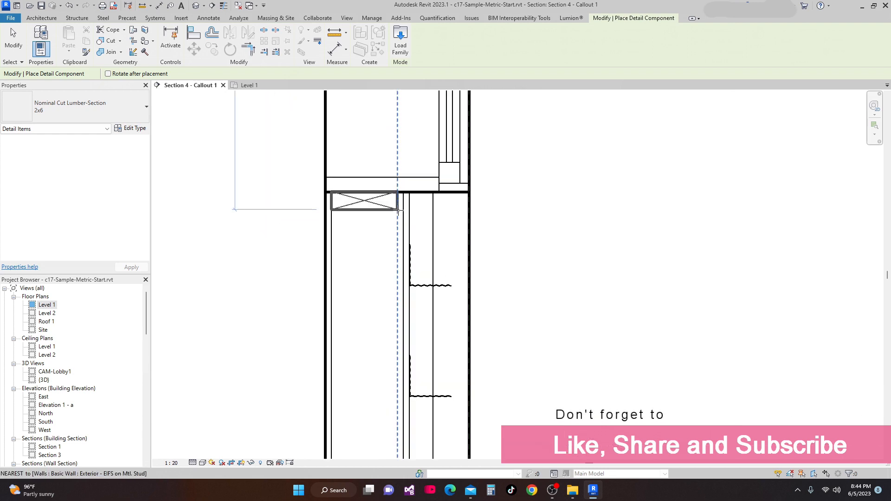
pyautogui.scroll(1, 396, 212)
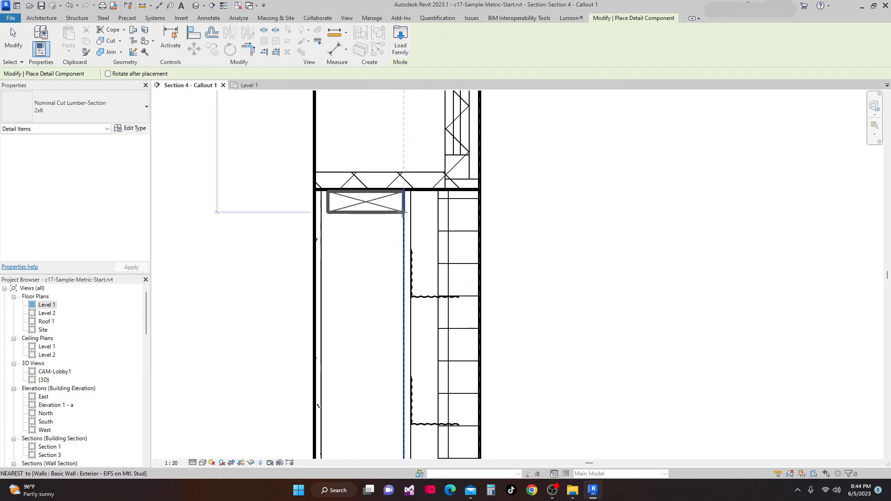
pyautogui.click(397, 212)
pyautogui.scroll(-1, 399, 211)
pyautogui.scroll(-3, 401, 210)
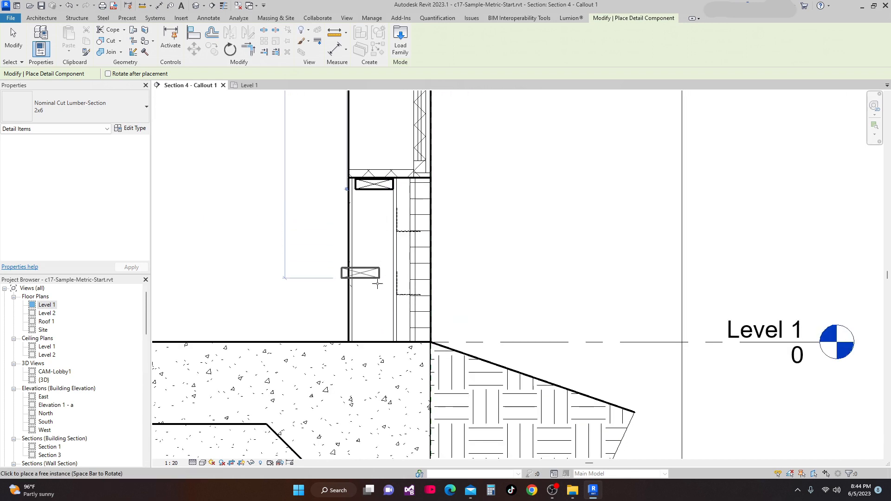
pyautogui.press('Escape')
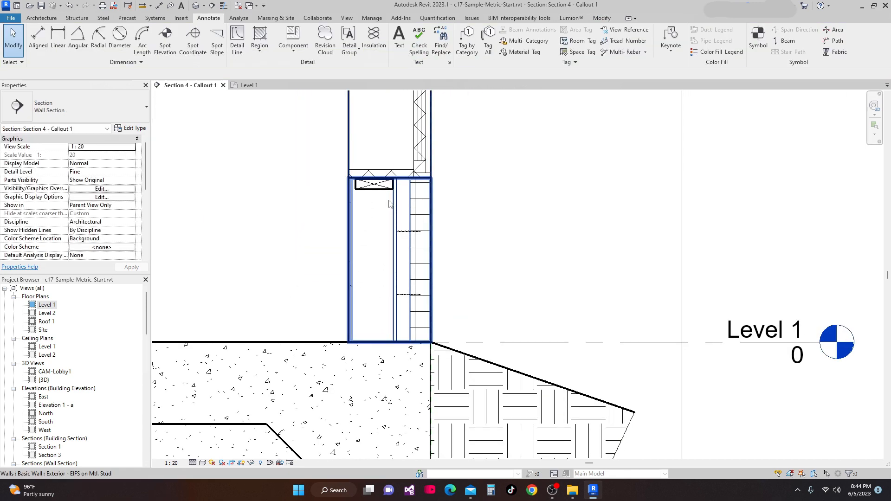
# Duplicate the top plate's type as 5 0x 150mm with a width of 50mm and depth of 150mm
pyautogui.click(380, 194)
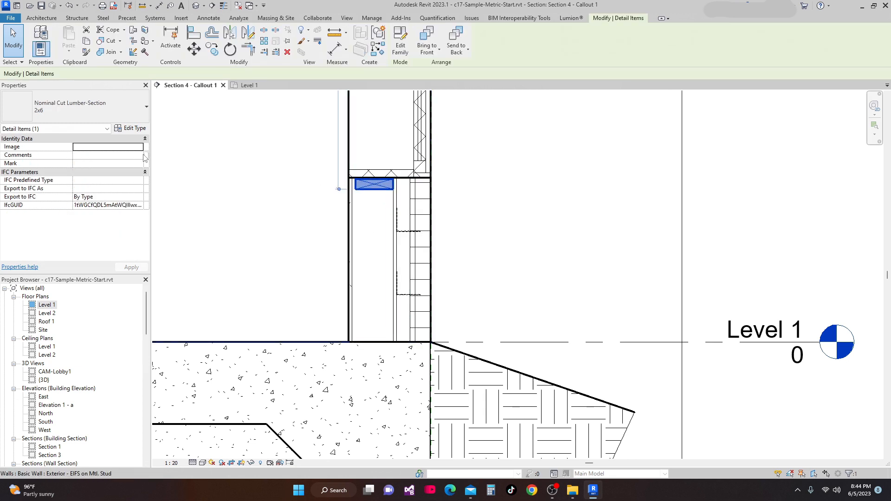
pyautogui.click(132, 131)
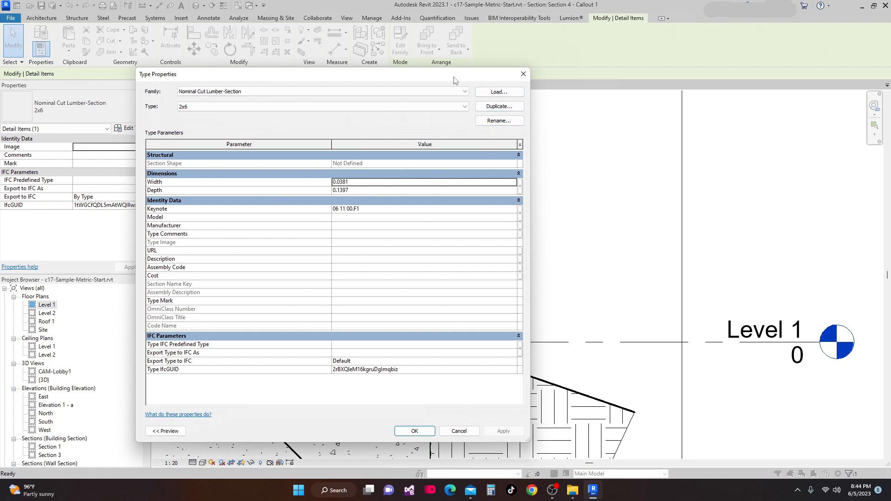
pyautogui.click(475, 100)
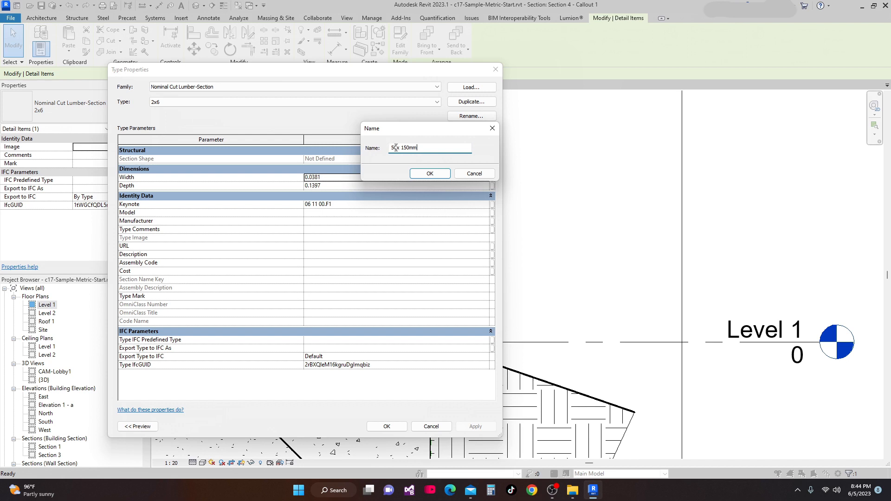
pyautogui.click(433, 174)
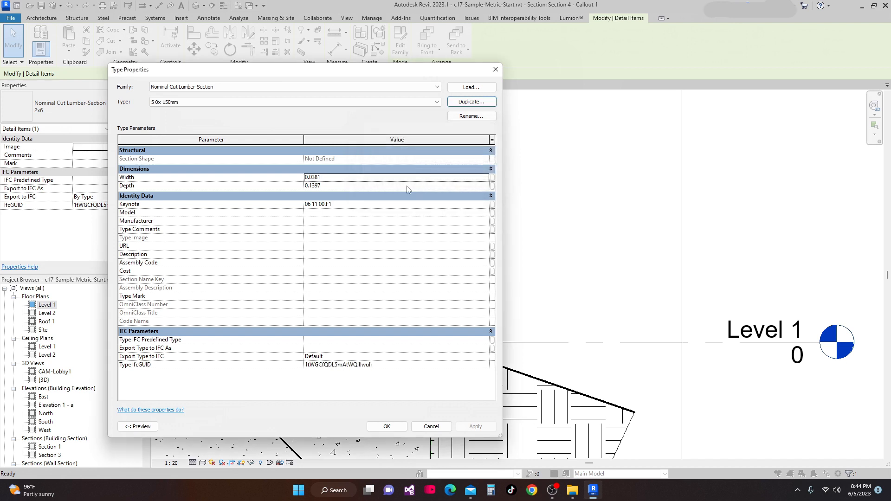
pyautogui.click(342, 179)
pyautogui.write('5')
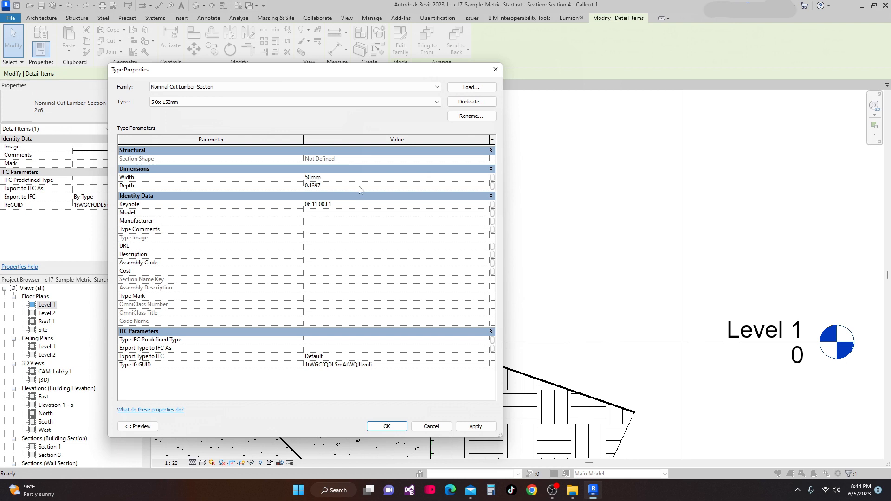
pyautogui.write('0mm')
pyautogui.click(337, 187)
pyautogui.write('15')
pyautogui.click(387, 427)
# Align the top plate's edge with the inner face of the wall beneath the floor
pyautogui.scroll(5, 374, 186)
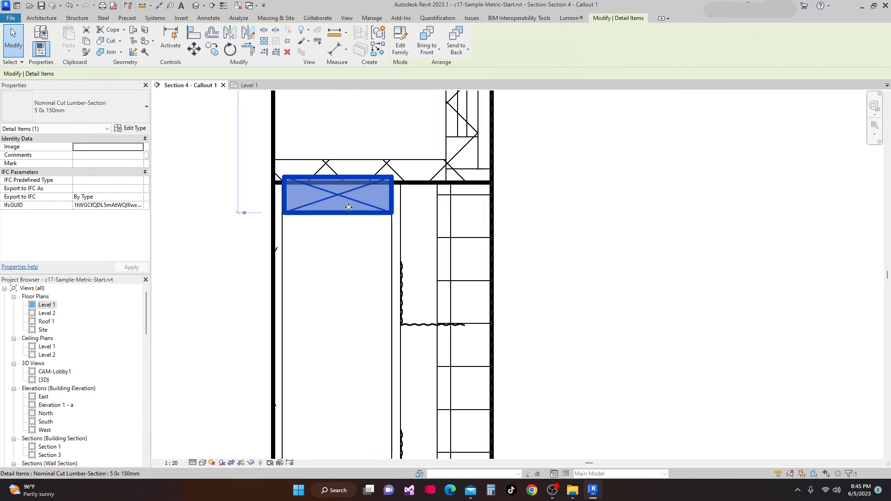
pyautogui.scroll(-2, 377, 116)
pyautogui.click(194, 32)
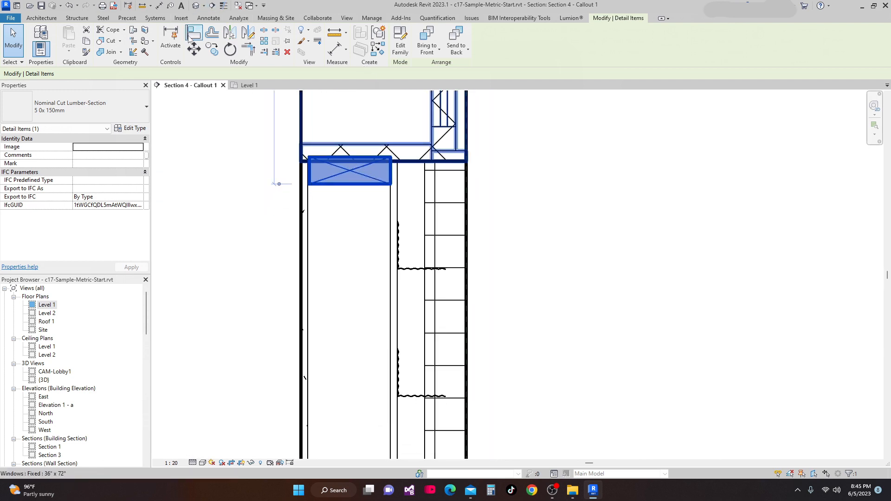
pyautogui.scroll(4, 388, 171)
pyautogui.click(296, 176)
pyautogui.click(321, 166)
pyautogui.scroll(-1, 390, 194)
pyautogui.scroll(-3, 392, 209)
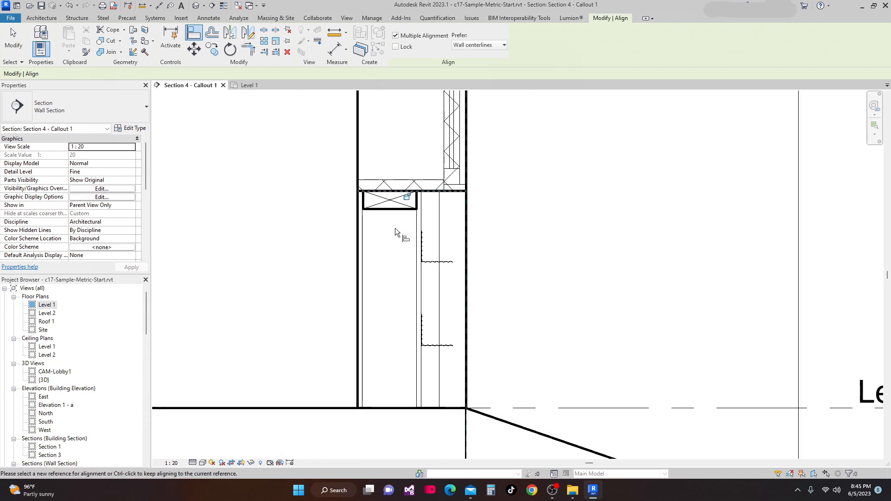
pyautogui.press('Escape')
pyautogui.press('Escape')
# Create a similar 5 0x 150mm lumber piece, rotate it, and place it as a bottom plate on Level 1
pyautogui.rightClick(403, 166)
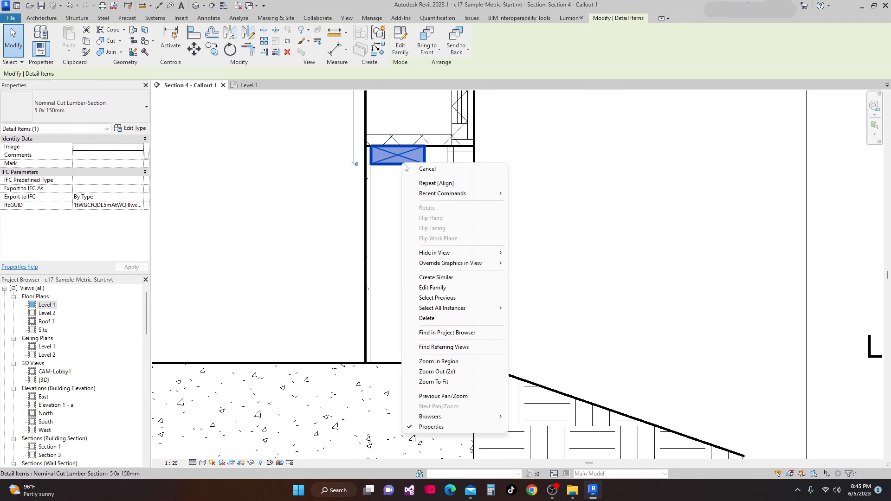
pyautogui.click(454, 277)
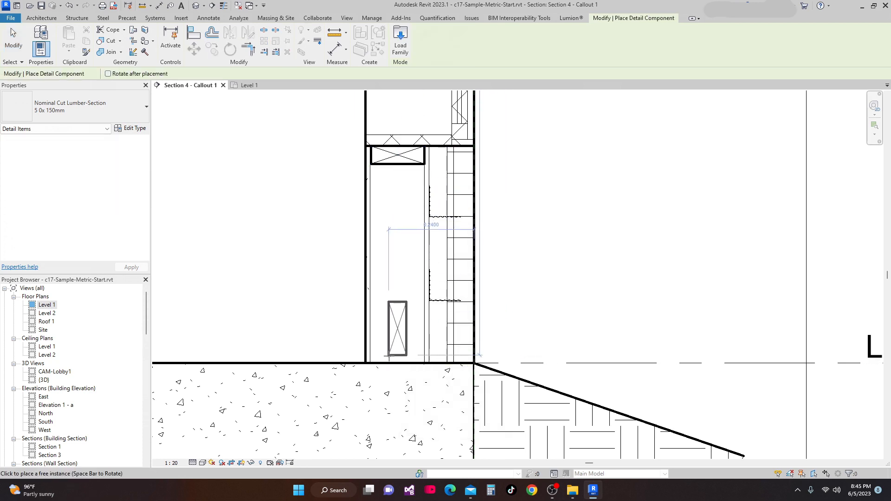
pyautogui.press('space')
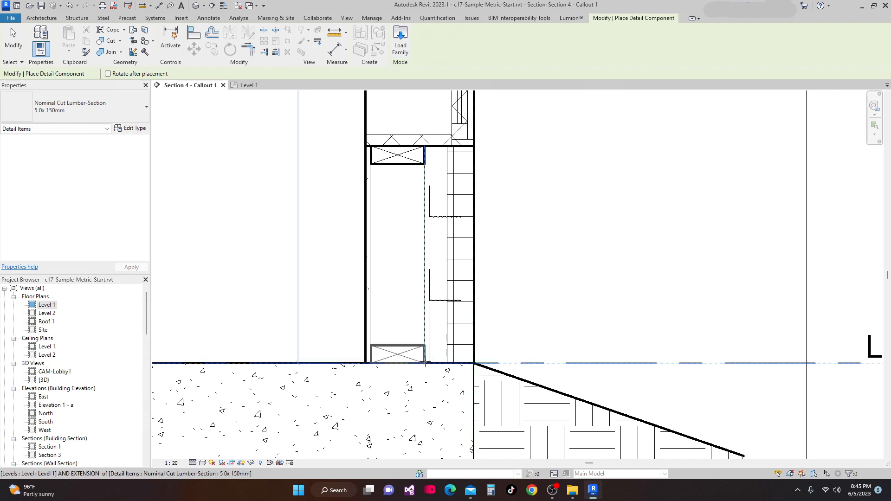
pyautogui.click(425, 363)
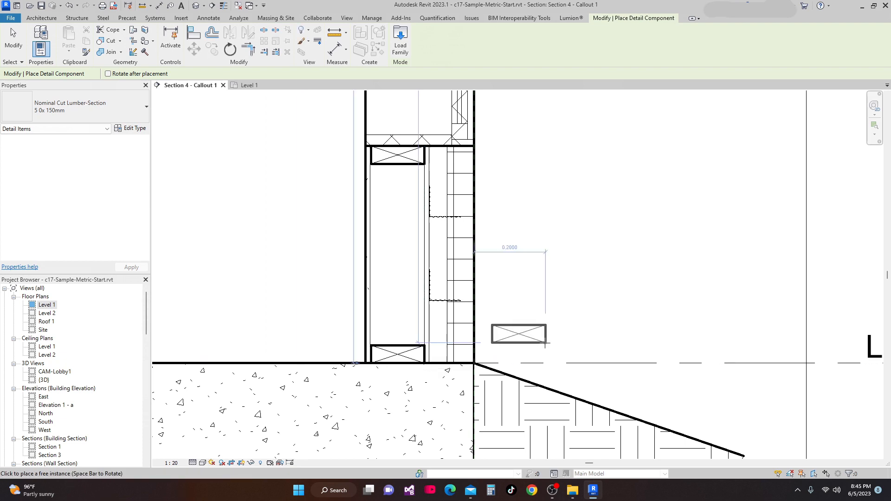
pyautogui.scroll(-1, 545, 343)
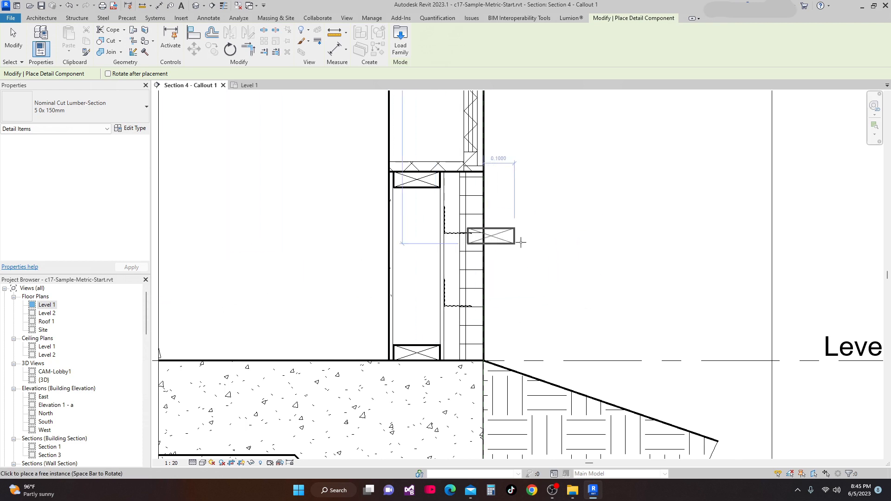
pyautogui.press('Escape')
pyautogui.press('Escape')
pyautogui.scroll(-3, 408, 302)
pyautogui.scroll(-1, 412, 282)
pyautogui.moveTo(414, 302); pyautogui.dragTo(408, 293, button='middle')
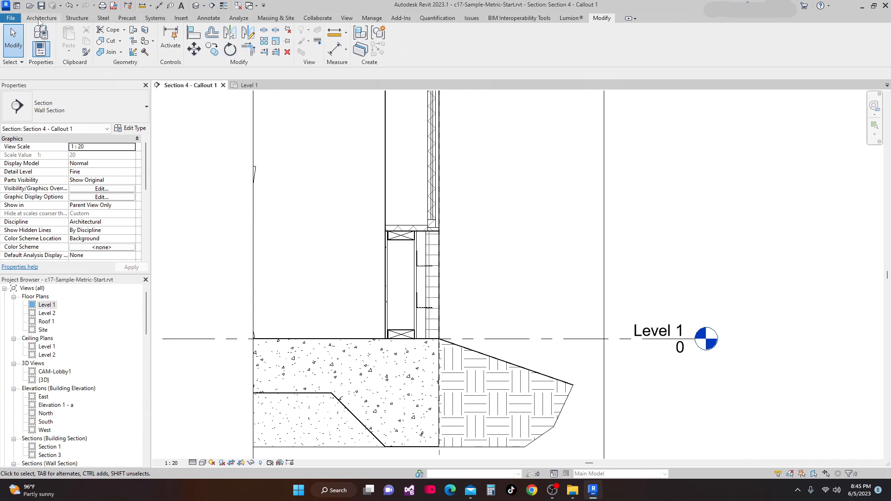
# Start the Insulation tool and try to set its bulge-to-width ratio to 150mm
pyautogui.click(215, 18)
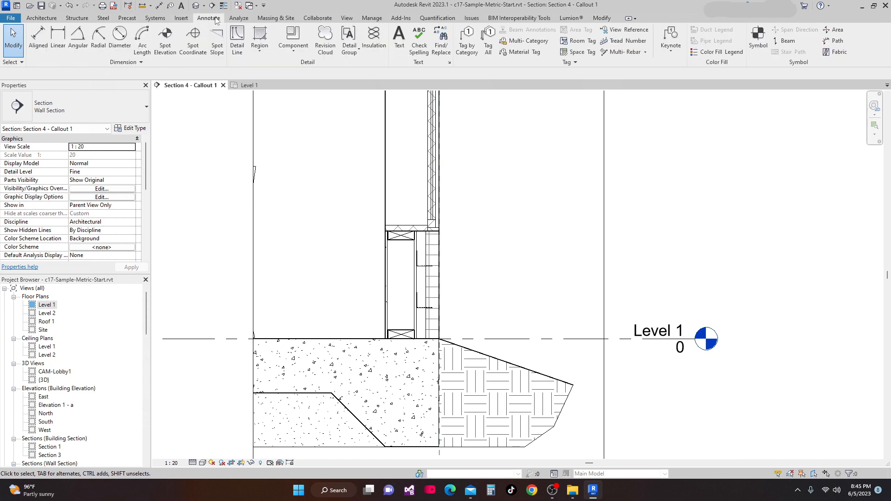
pyautogui.click(375, 46)
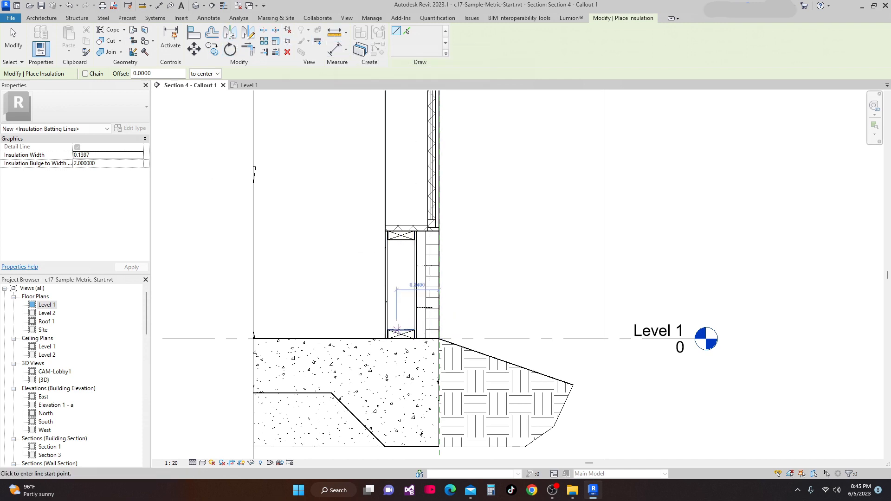
pyautogui.scroll(2, 398, 320)
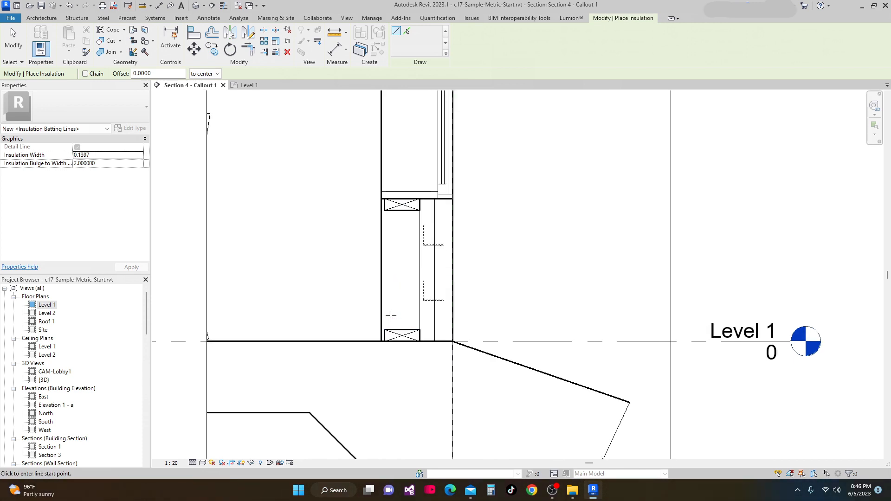
pyautogui.click(102, 164)
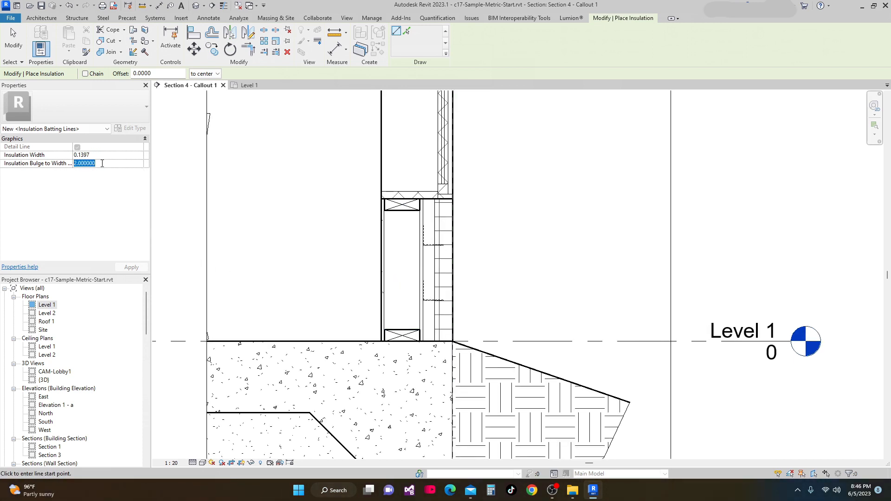
pyautogui.write('150mm')
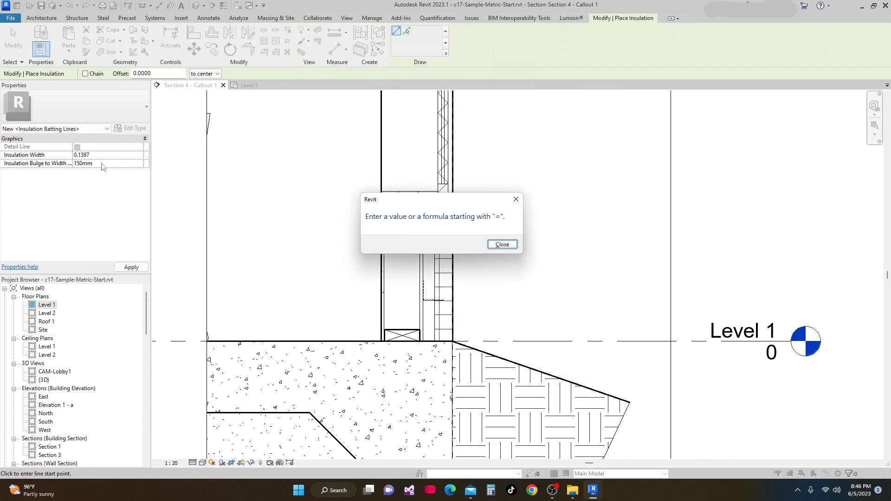
pyautogui.click(497, 249)
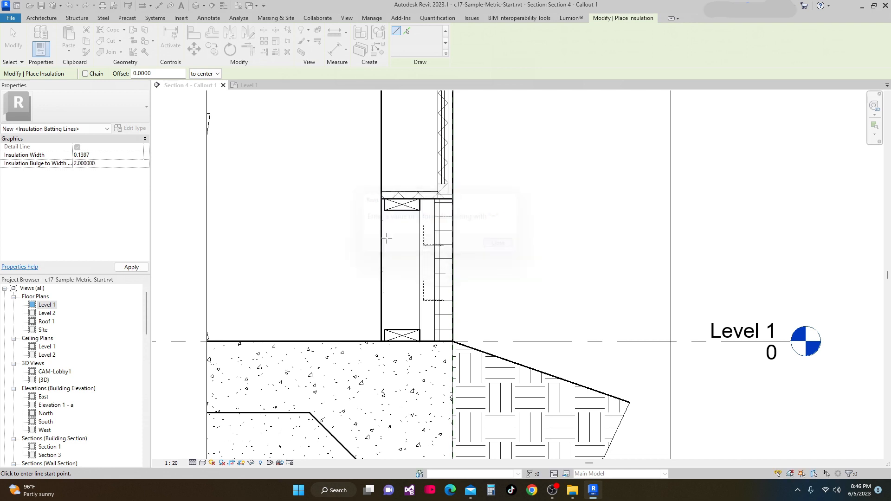
pyautogui.click(110, 163)
pyautogui.write('150')
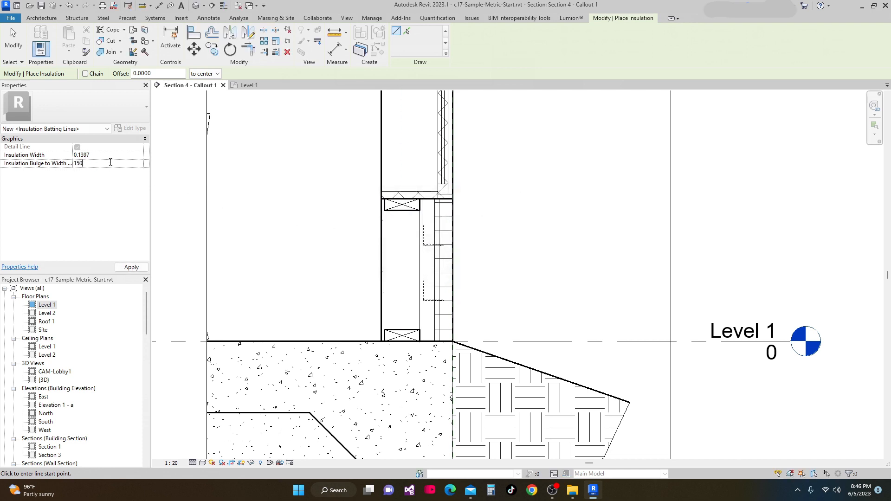
pyautogui.write('mm')
pyautogui.press('Return')
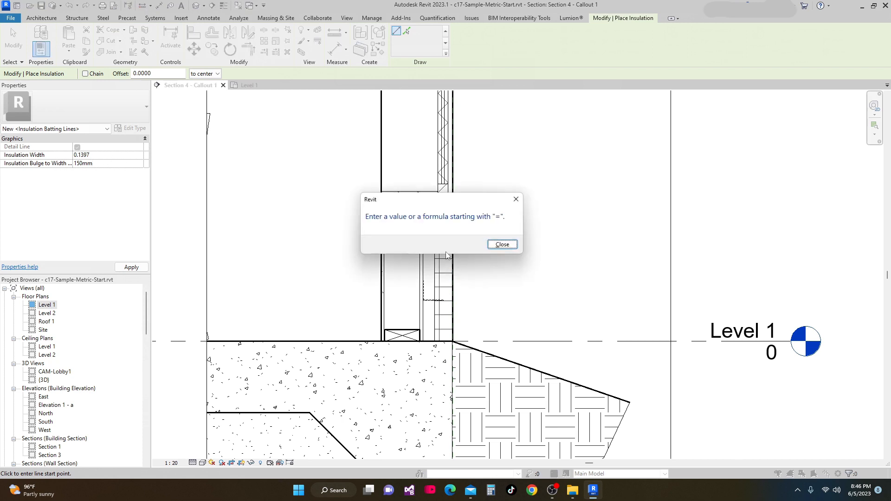
pyautogui.click(502, 245)
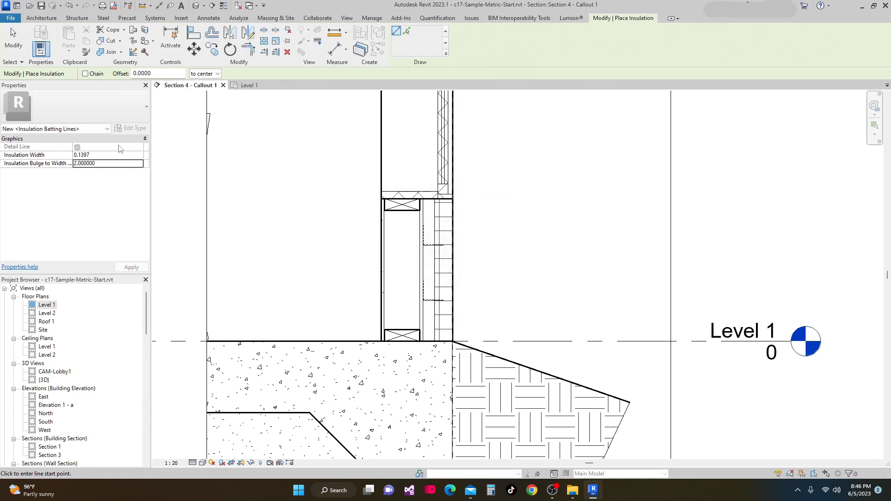
# Set the insulation width to 150mm and draw batt insulation up the wall cavity from the bottom plate to the top plate
pyautogui.scroll(-1, 194, 209)
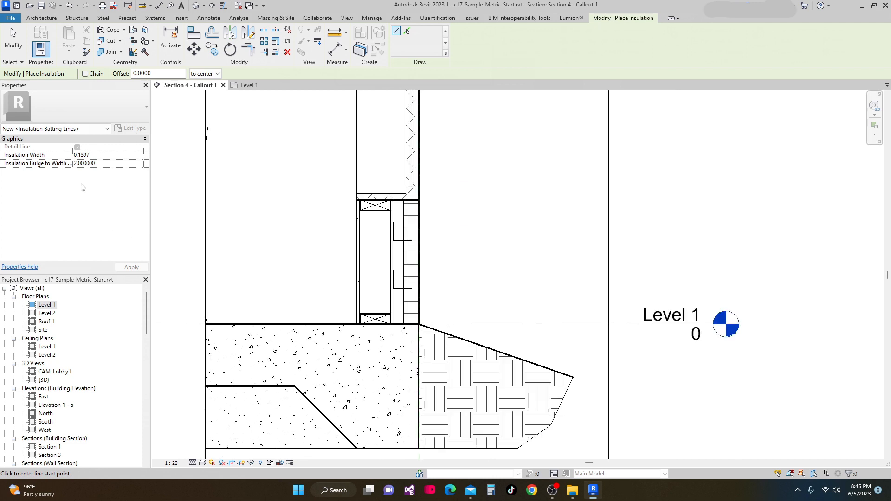
pyautogui.click(97, 155)
pyautogui.write('150mm')
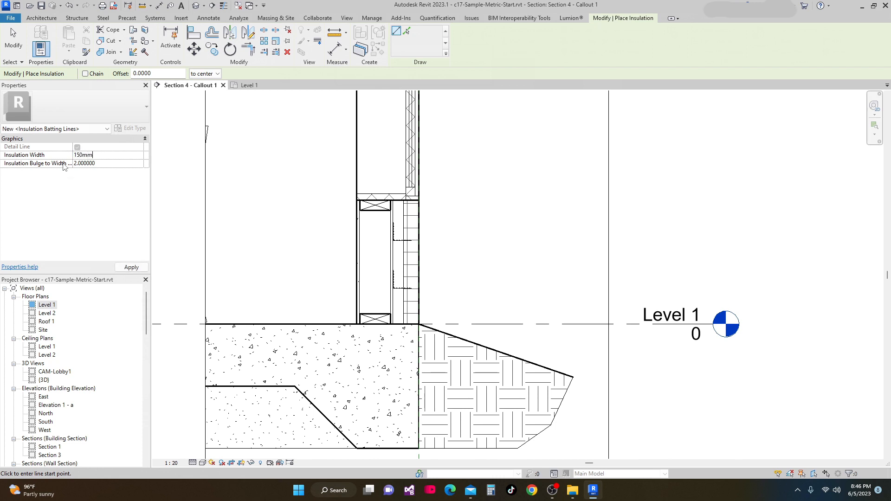
pyautogui.press('Return')
pyautogui.scroll(2, 368, 306)
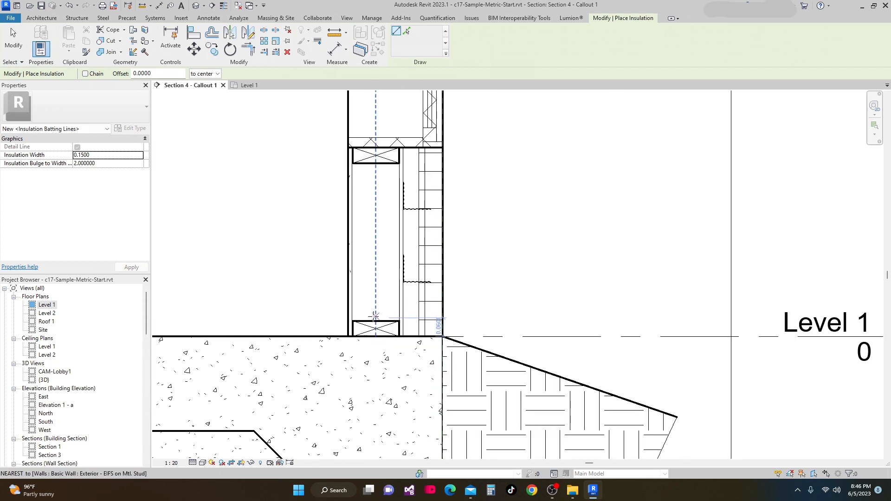
pyautogui.click(375, 319)
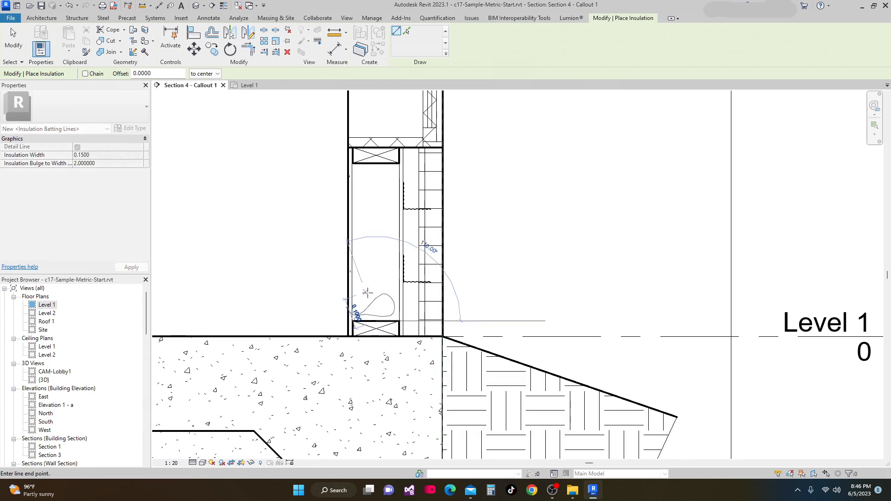
pyautogui.click(374, 164)
# Inspect the wall section from the new insulation up to the Level 2 floor and roof
pyautogui.scroll(-2, 464, 246)
pyautogui.scroll(-3, 444, 251)
pyautogui.scroll(1, 436, 268)
pyautogui.moveTo(428, 268)
pyautogui.mouseDown(button='middle')
pyautogui.moveTo(428, 363)
pyautogui.moveTo(418, 399)
pyautogui.mouseUp(button='middle')
pyautogui.scroll(-2, 417, 286)
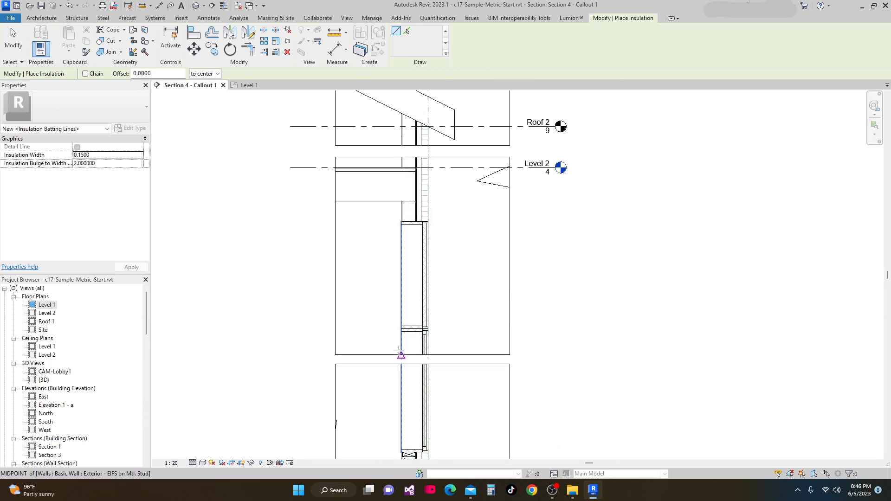
pyautogui.scroll(1, 400, 325)
pyautogui.scroll(2, 390, 288)
pyautogui.scroll(1, 390, 287)
pyautogui.scroll(-2, 402, 267)
pyautogui.moveTo(419, 314); pyautogui.dragTo(426, 257, button='middle')
pyautogui.scroll(2, 426, 262)
pyautogui.scroll(-6, 443, 319)
pyautogui.scroll(3, 424, 381)
pyautogui.scroll(3, 408, 374)
pyautogui.press('Escape')
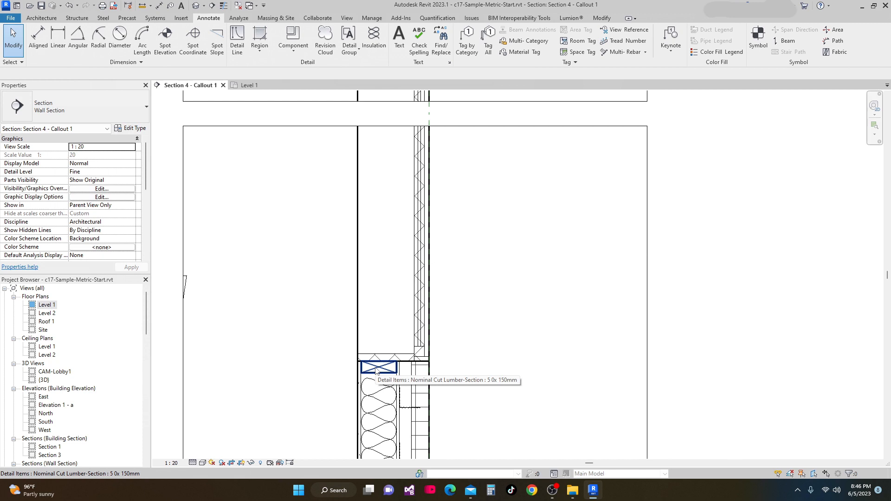
pyautogui.scroll(-3, 388, 255)
pyautogui.moveTo(396, 269); pyautogui.dragTo(378, 396, button='middle')
pyautogui.moveTo(370, 238); pyautogui.dragTo(400, 159, button='middle')
pyautogui.scroll(-1, 400, 160)
pyautogui.scroll(3, 389, 321)
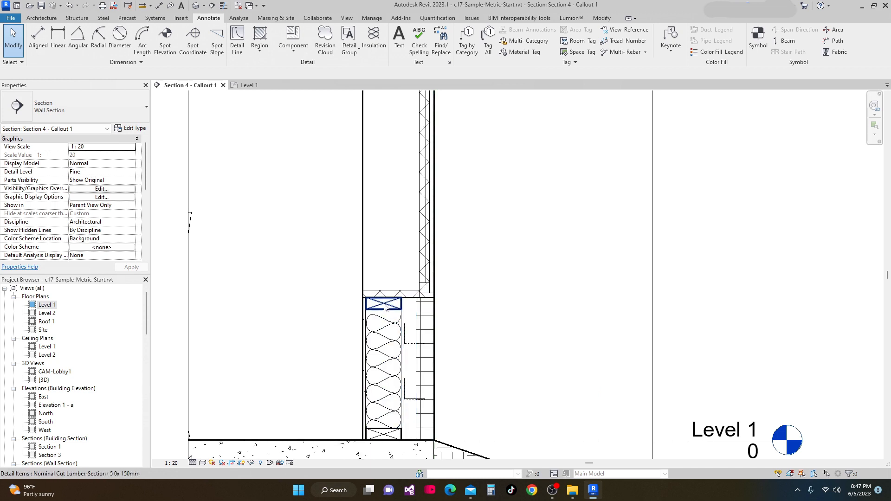
# Create a similar 5 0x 150mm lumber piece, rotate it, and place it beneath the Level 2 floor framing against the wall
pyautogui.rightClick(384, 306)
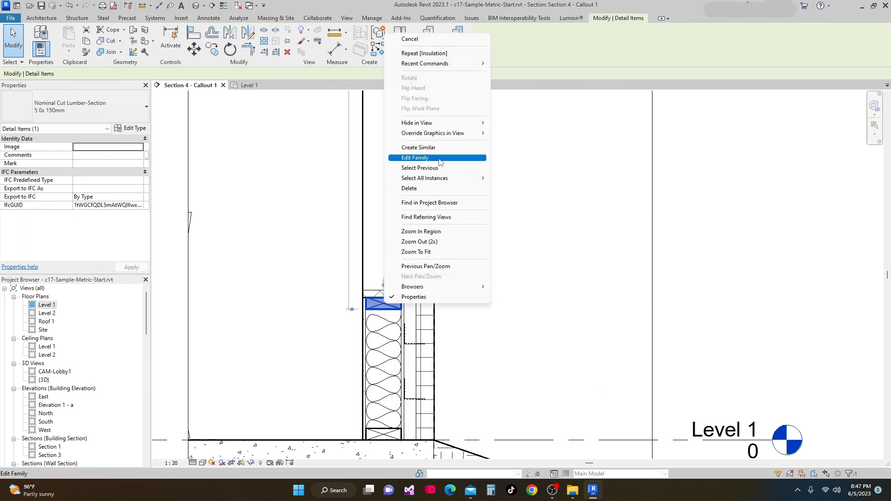
pyautogui.click(418, 147)
pyautogui.scroll(-4, 420, 289)
pyautogui.moveTo(434, 250); pyautogui.dragTo(440, 405, button='middle')
pyautogui.moveTo(432, 191); pyautogui.dragTo(433, 359, button='middle')
pyautogui.scroll(3, 404, 283)
pyautogui.moveTo(410, 275); pyautogui.dragTo(412, 314, button='middle')
pyautogui.scroll(2, 408, 302)
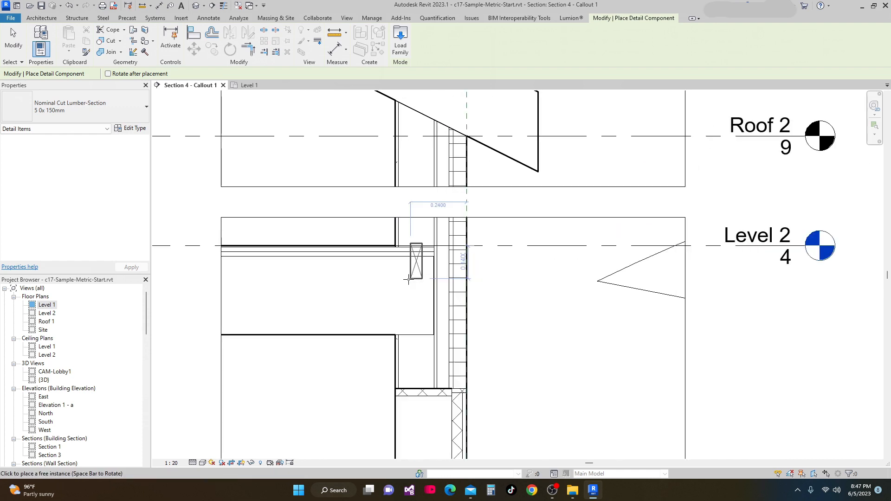
pyautogui.scroll(-1, 477, 326)
pyautogui.scroll(2, 425, 352)
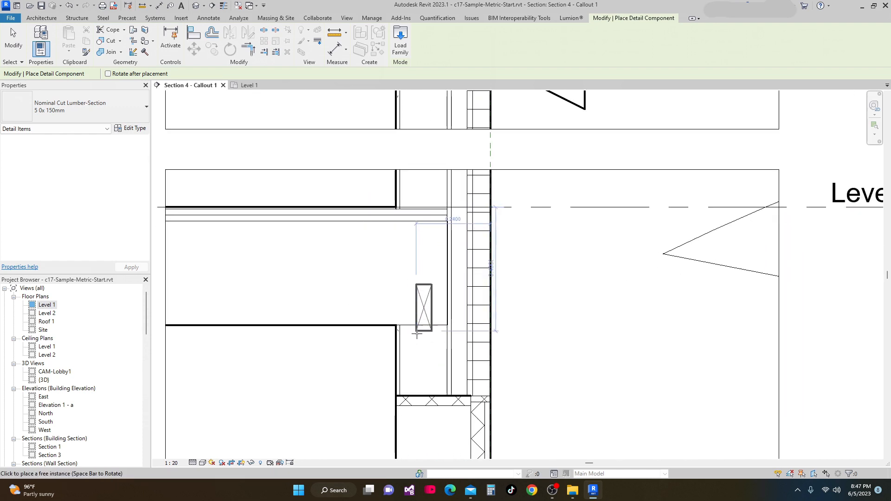
pyautogui.press('space')
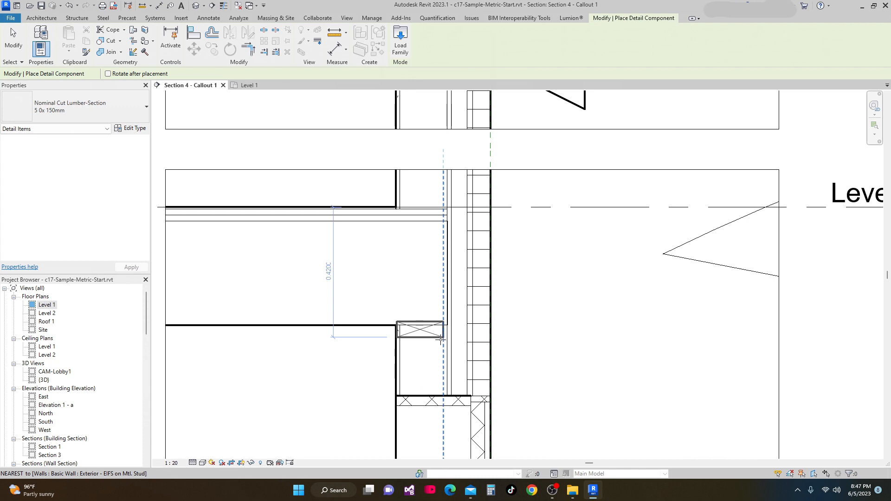
pyautogui.scroll(2, 446, 342)
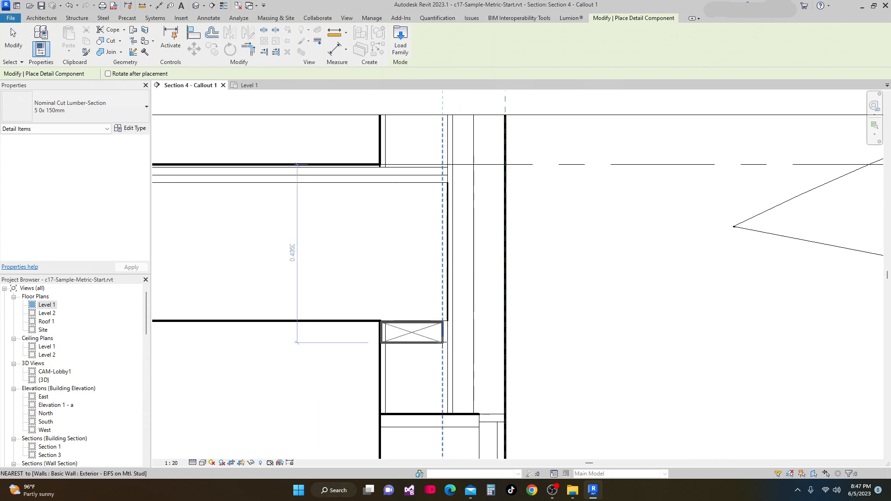
pyautogui.click(446, 343)
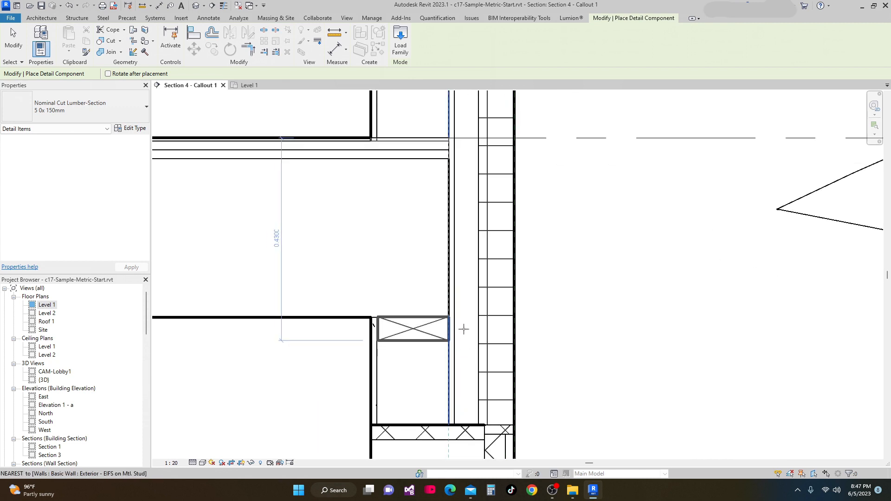
pyautogui.scroll(-1, 464, 327)
pyautogui.scroll(-2, 214, 366)
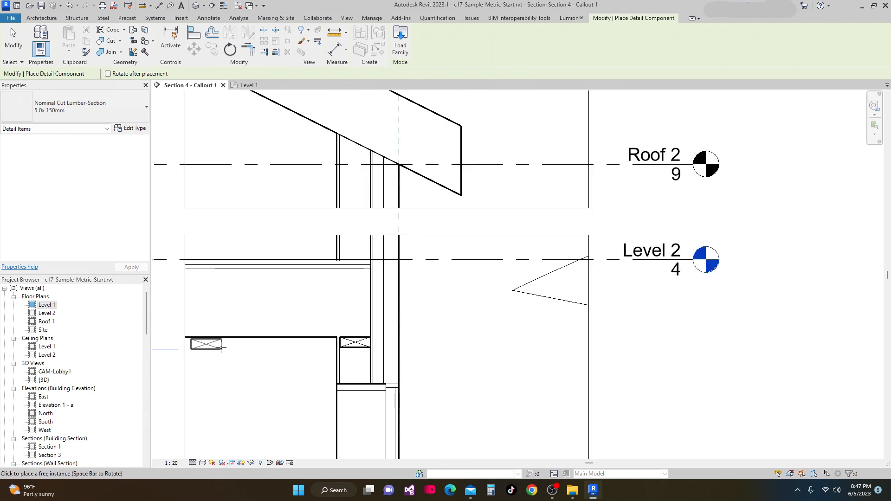
pyautogui.press('Escape')
pyautogui.press('Escape')
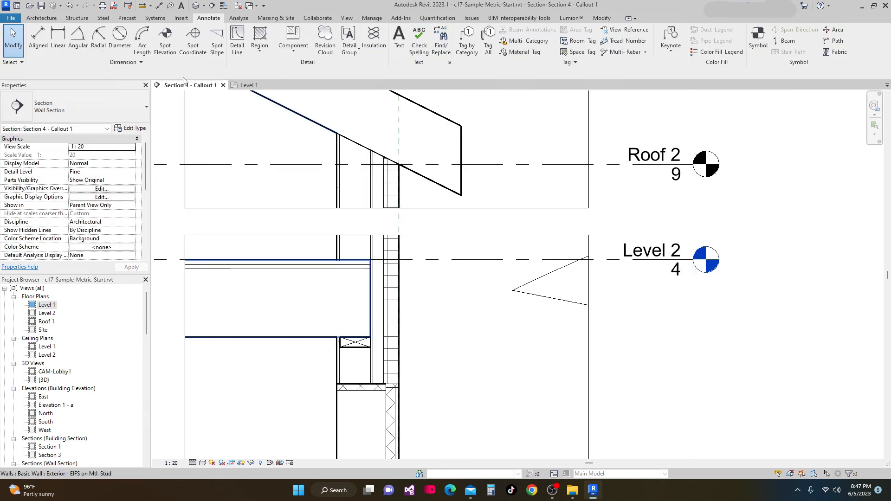
# Place a Nominal Cut Lumber-Section 2x14 upright on the new plate as the rim joist of the Level 2 floor
pyautogui.click(41, 17)
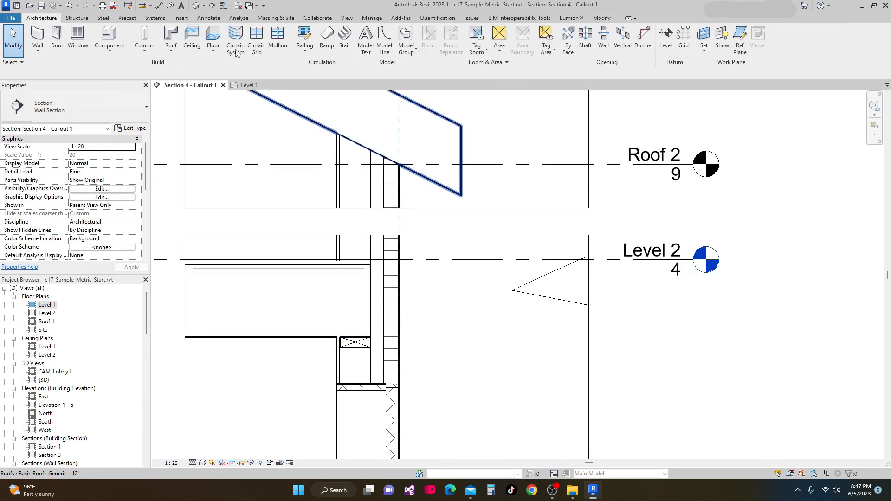
pyautogui.click(215, 20)
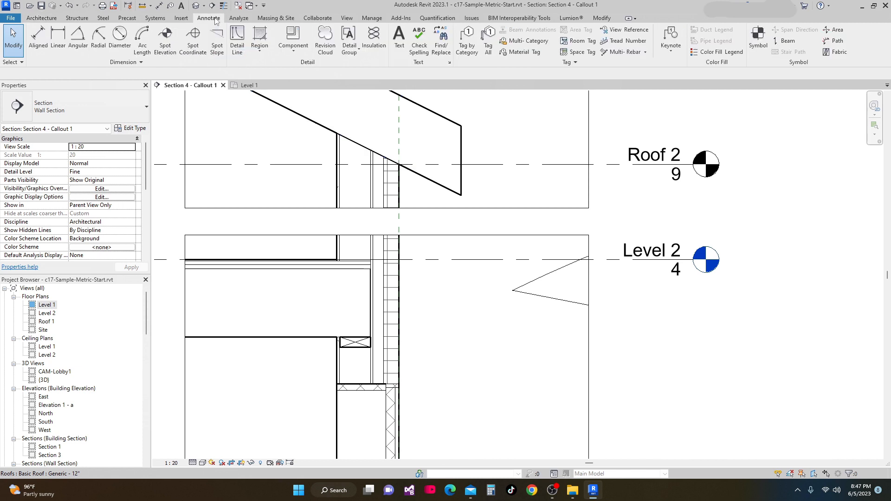
pyautogui.click(294, 46)
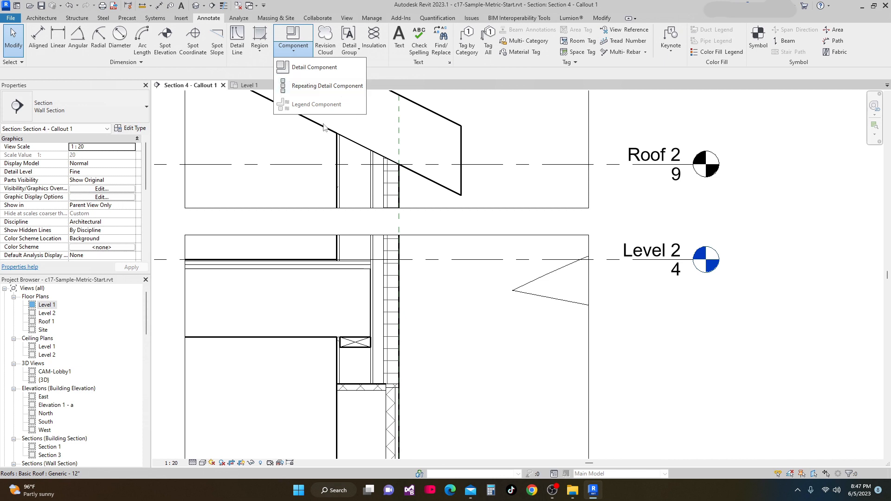
pyautogui.click(325, 68)
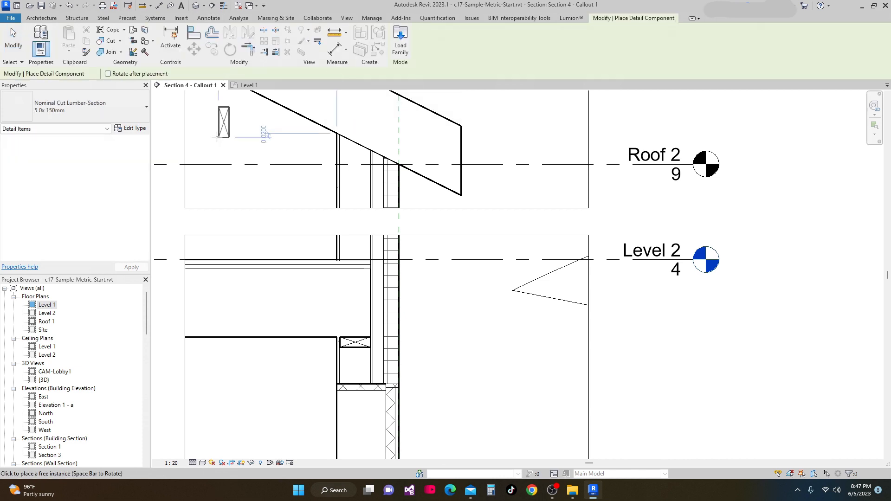
pyautogui.click(146, 109)
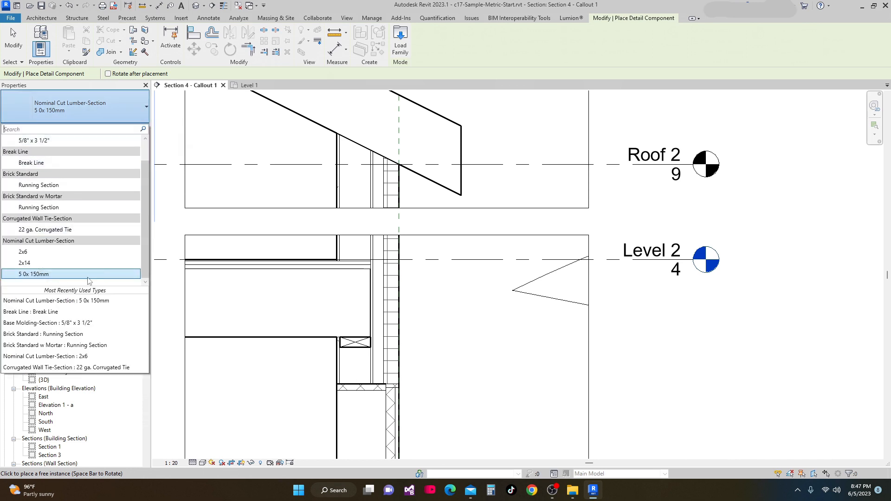
pyautogui.click(21, 264)
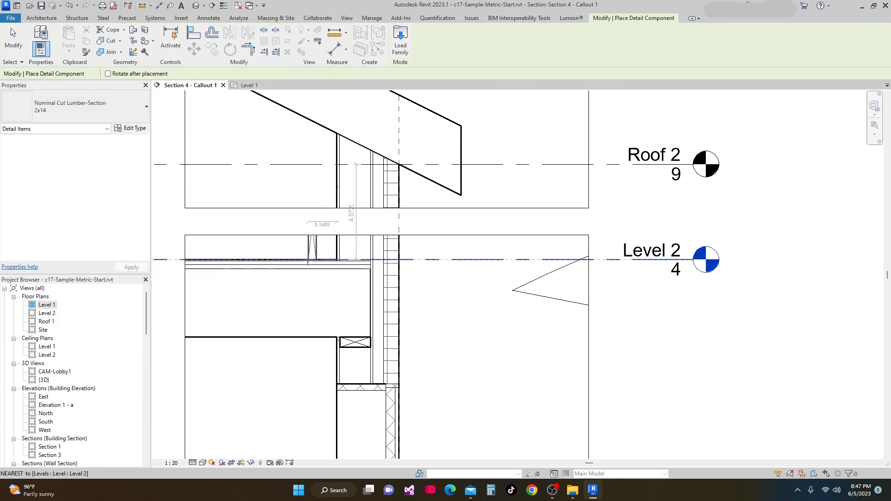
pyautogui.scroll(-2, 345, 270)
pyautogui.scroll(4, 347, 272)
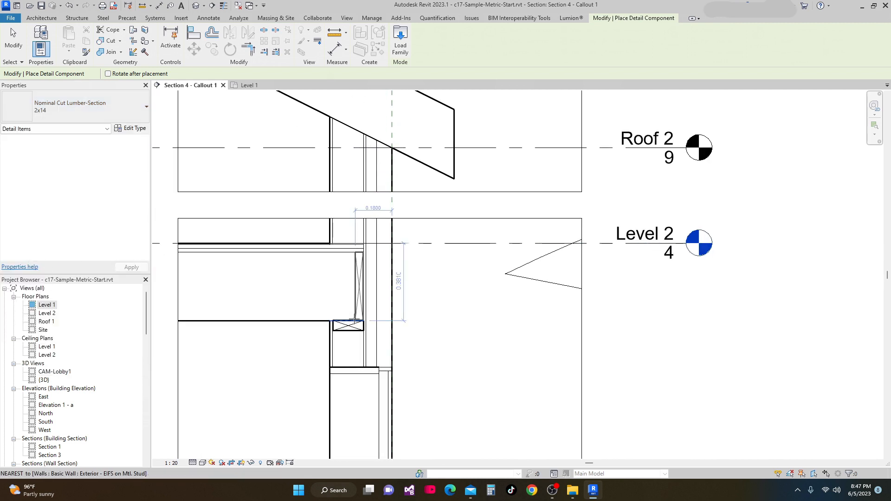
pyautogui.scroll(1, 348, 311)
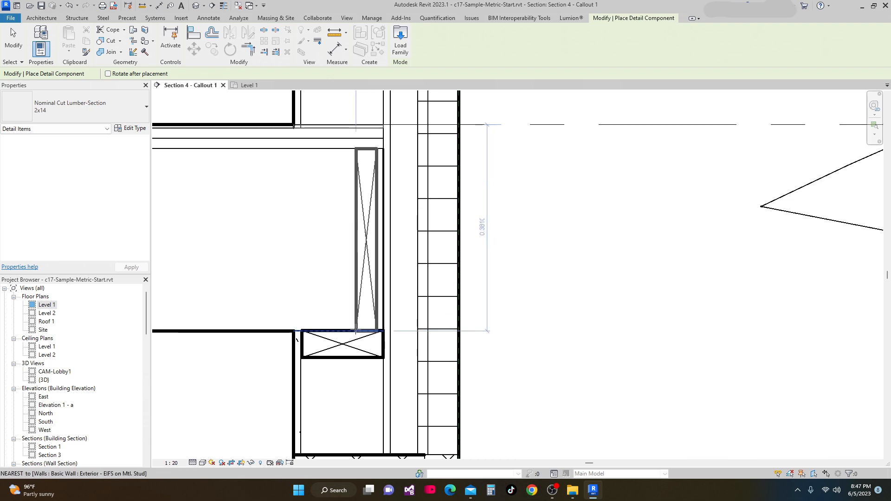
pyautogui.click(361, 331)
pyautogui.scroll(-3, 445, 279)
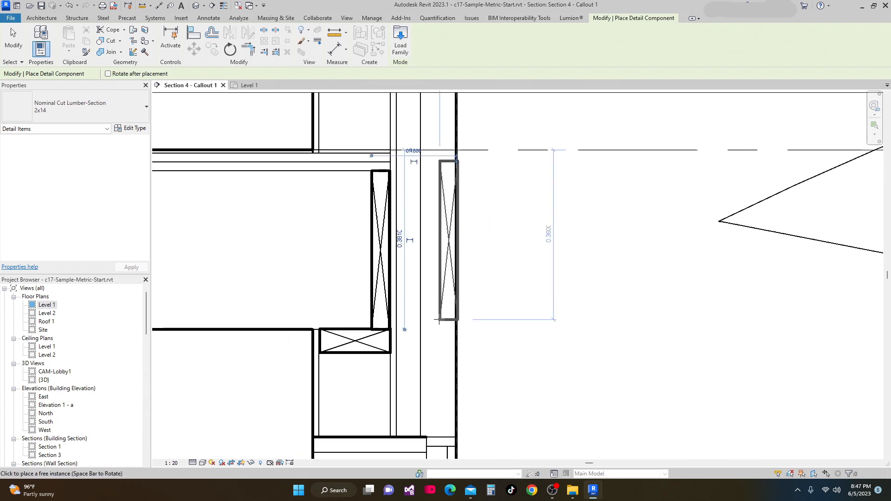
# Inspect the base of the wall section where it meets the Level 1 slab and earth fill
pyautogui.scroll(-3, 479, 327)
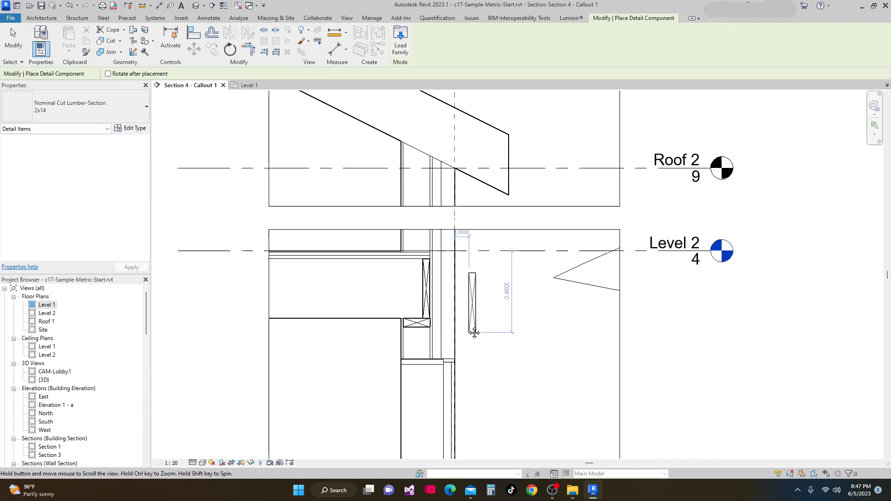
pyautogui.press('Escape')
pyautogui.scroll(-2, 440, 295)
pyautogui.moveTo(419, 292); pyautogui.dragTo(404, 242, button='middle')
pyautogui.moveTo(397, 309); pyautogui.dragTo(357, 221, button='middle')
pyautogui.scroll(3, 349, 348)
pyautogui.moveTo(344, 337); pyautogui.dragTo(357, 314, button='middle')
pyautogui.scroll(2, 362, 400)
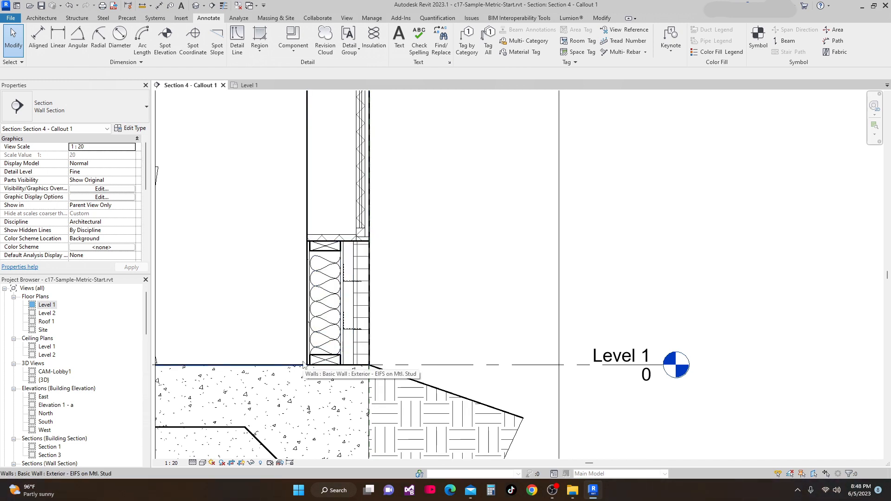
pyautogui.scroll(-1, 303, 364)
pyautogui.moveTo(355, 365); pyautogui.dragTo(382, 357, button='middle')
pyautogui.scroll(3, 366, 358)
pyautogui.scroll(-2, 352, 341)
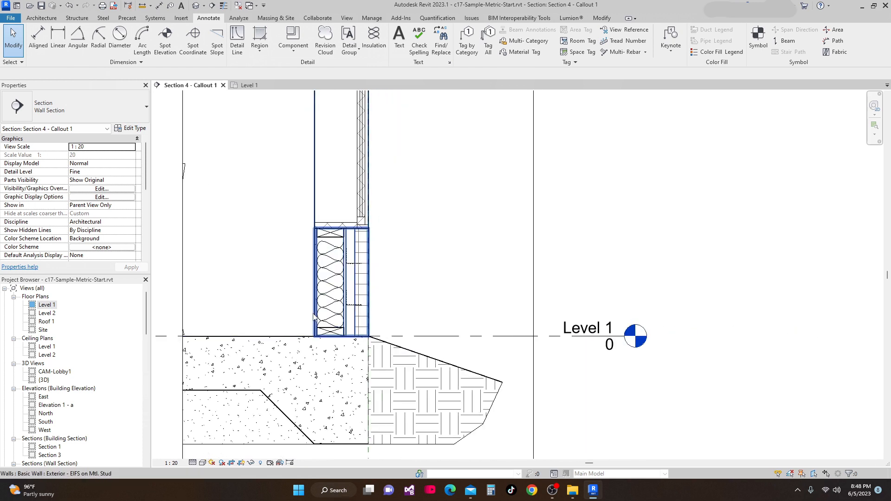
pyautogui.moveTo(315, 336); pyautogui.dragTo(326, 351, button='middle')
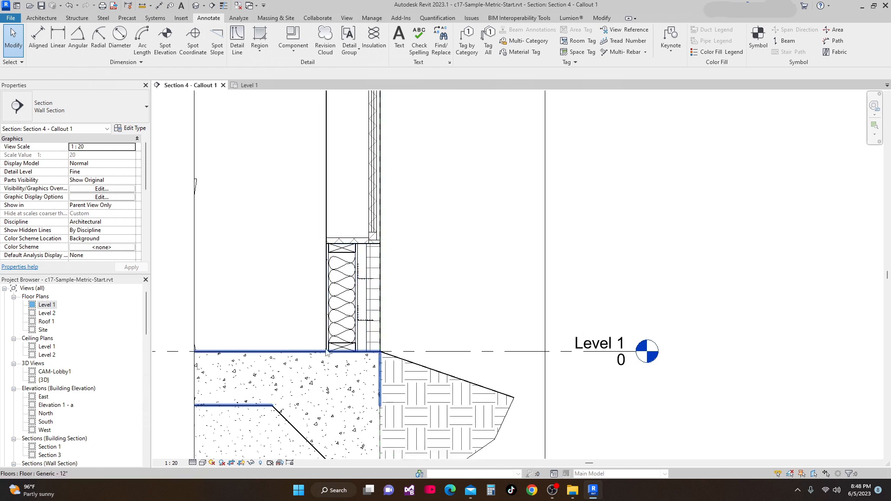
pyautogui.scroll(3, 251, 333)
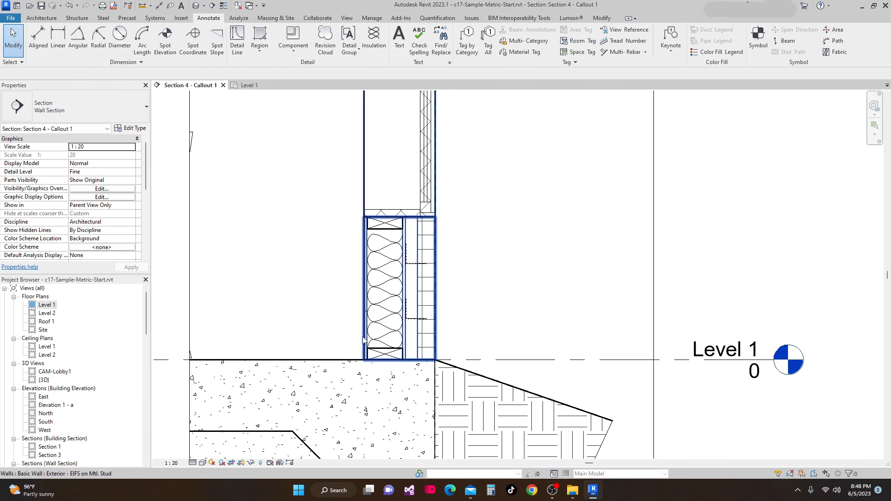
pyautogui.scroll(1, 358, 336)
pyautogui.scroll(-1, 359, 336)
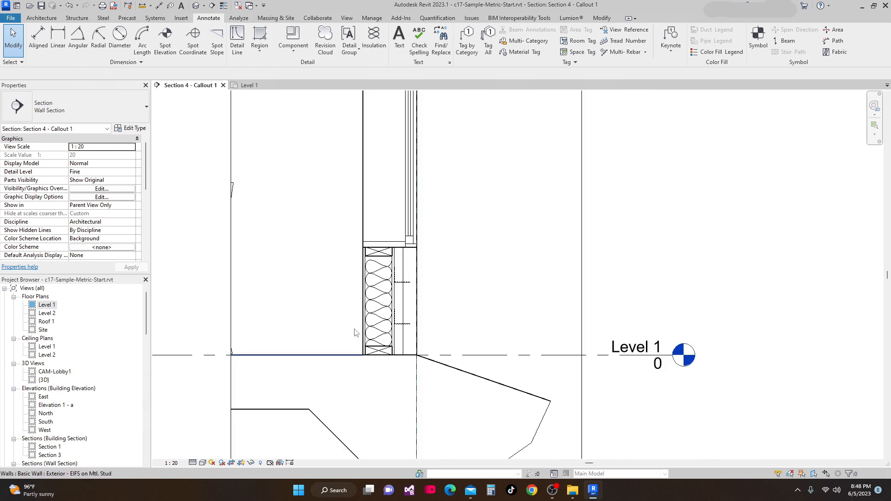
pyautogui.scroll(-1, 130, 173)
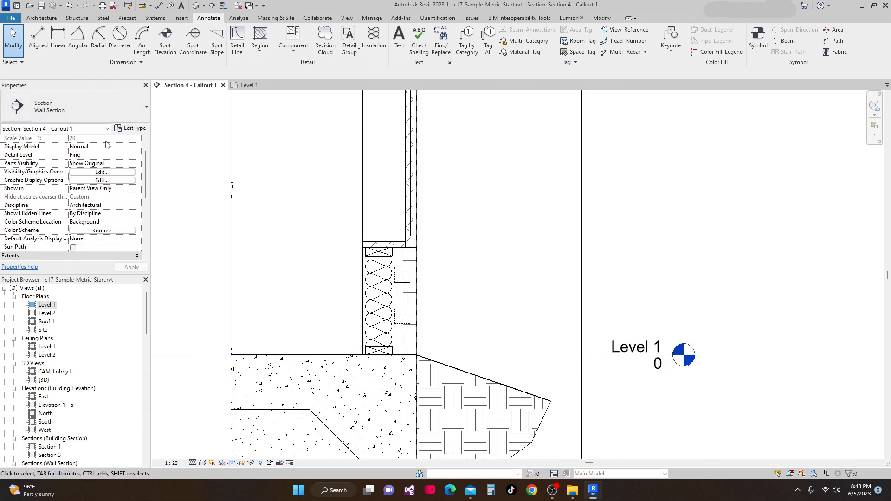
# Create a new family from the Metric Detail Item.rft template in the English templates folder
pyautogui.click(17, 7)
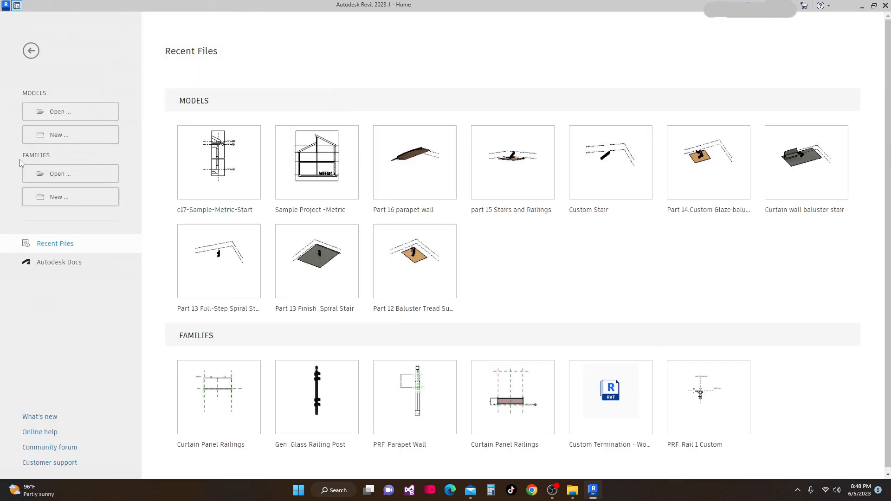
pyautogui.click(53, 199)
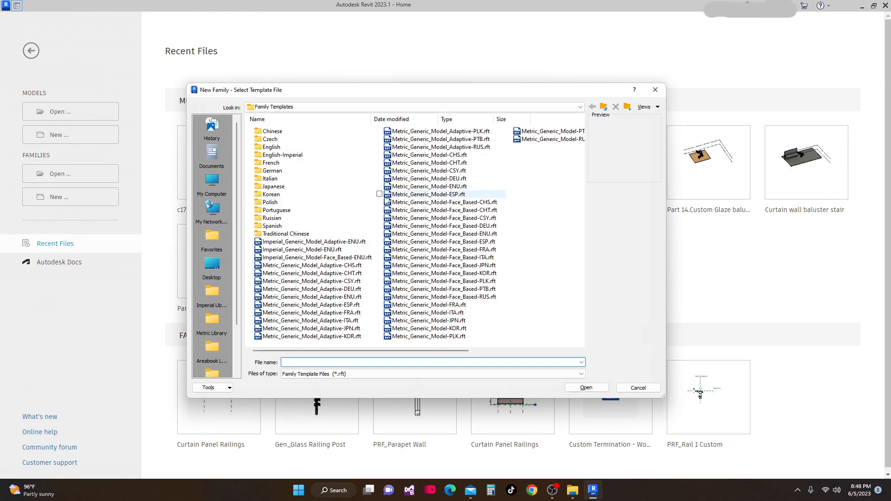
pyautogui.doubleClick(273, 147)
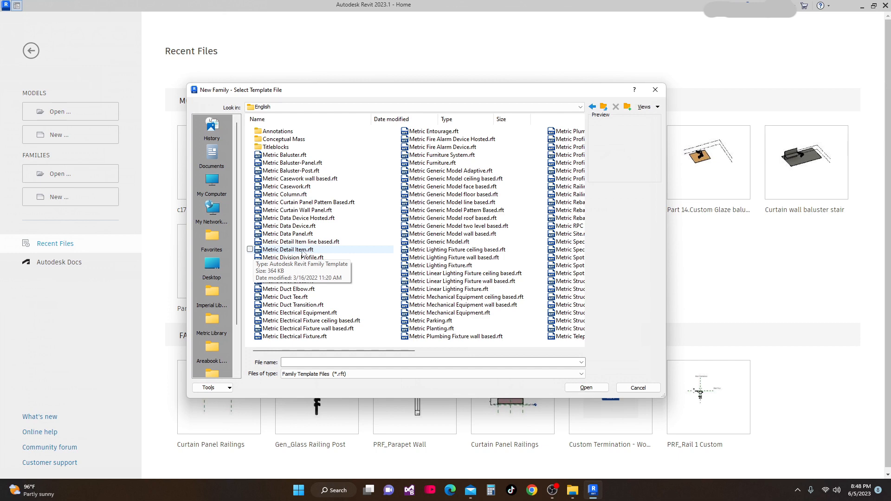
pyautogui.click(303, 252)
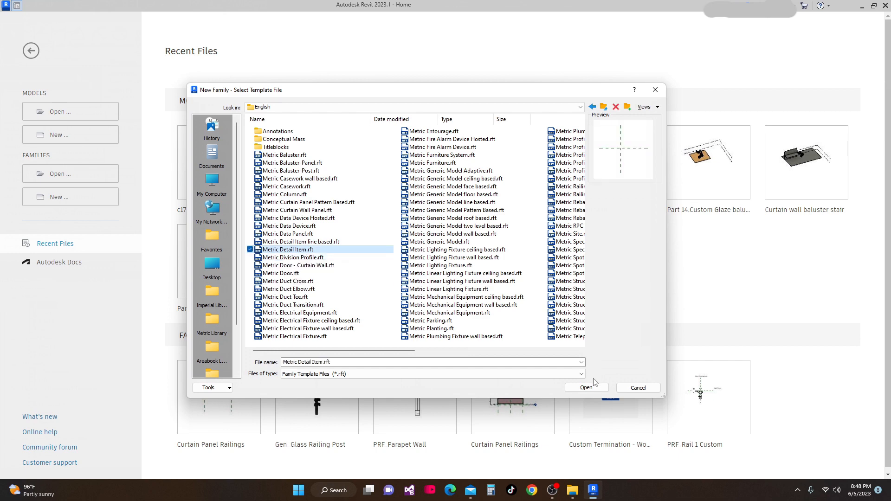
pyautogui.click(586, 387)
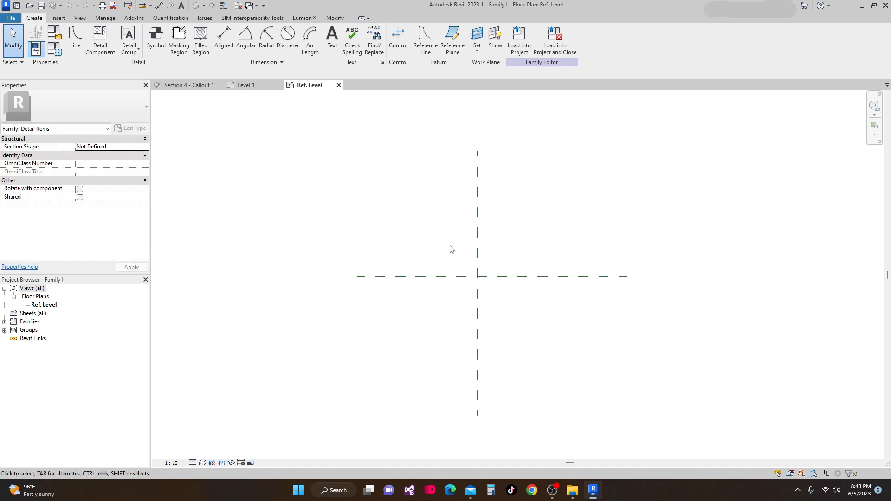
# Sketch a rectangle about 44 mm wide and 374 mm tall on the reference planes' intersection
pyautogui.click(73, 40)
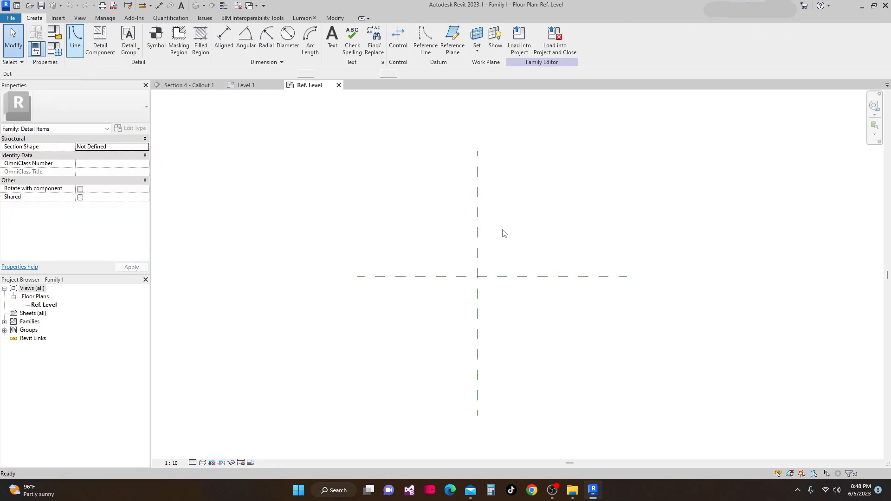
pyautogui.scroll(3, 478, 272)
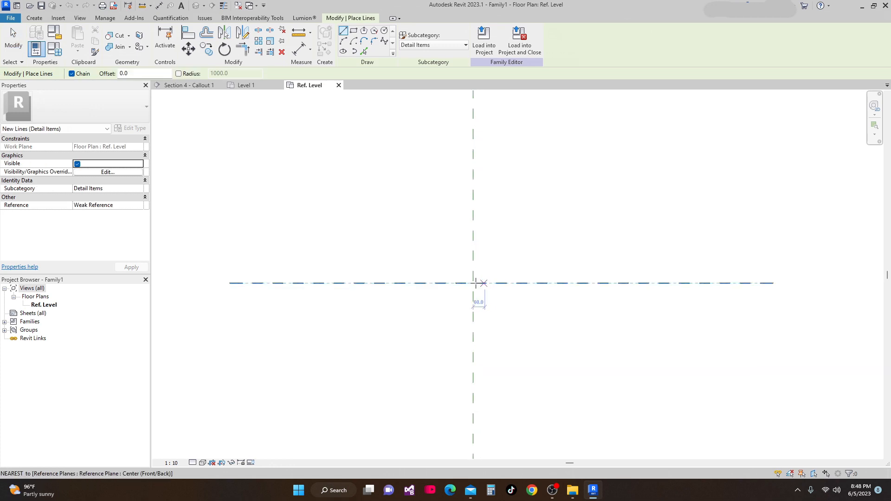
pyautogui.click(354, 31)
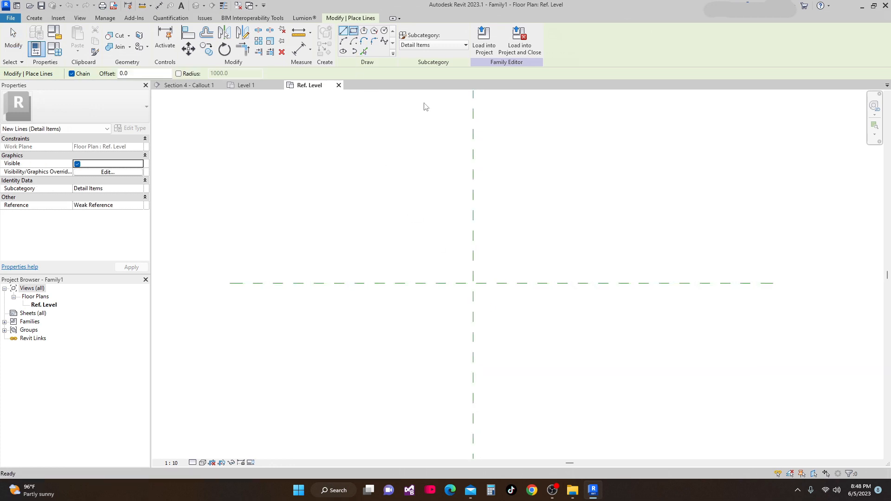
pyautogui.click(464, 211)
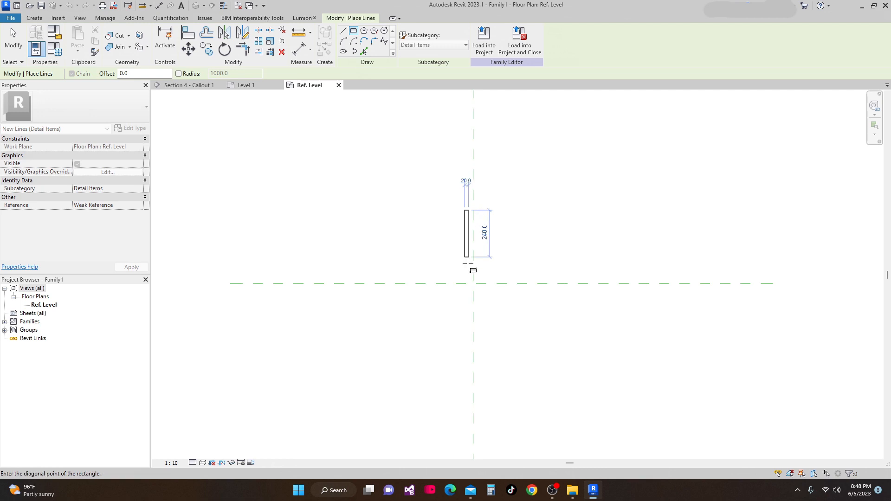
pyautogui.click(473, 282)
pyautogui.scroll(-1, 503, 253)
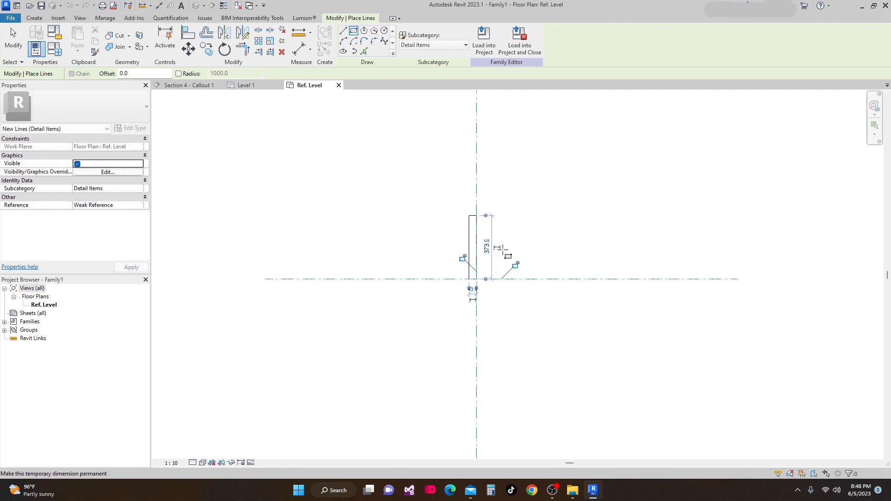
pyautogui.press('Escape')
pyautogui.press('Escape')
pyautogui.moveTo(490, 282); pyautogui.dragTo(450, 308, button='middle')
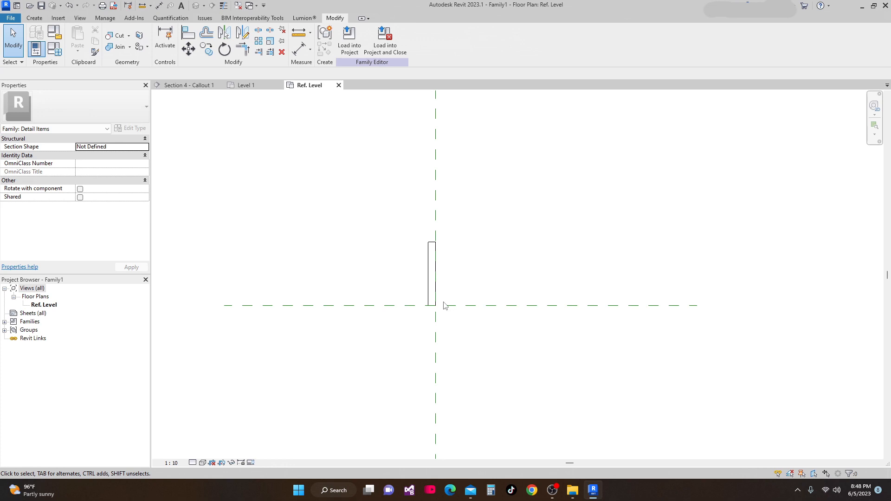
# Add aligned dimensions to the rectangle's height and width
pyautogui.press('d')
pyautogui.press('i')
pyautogui.scroll(2, 432, 312)
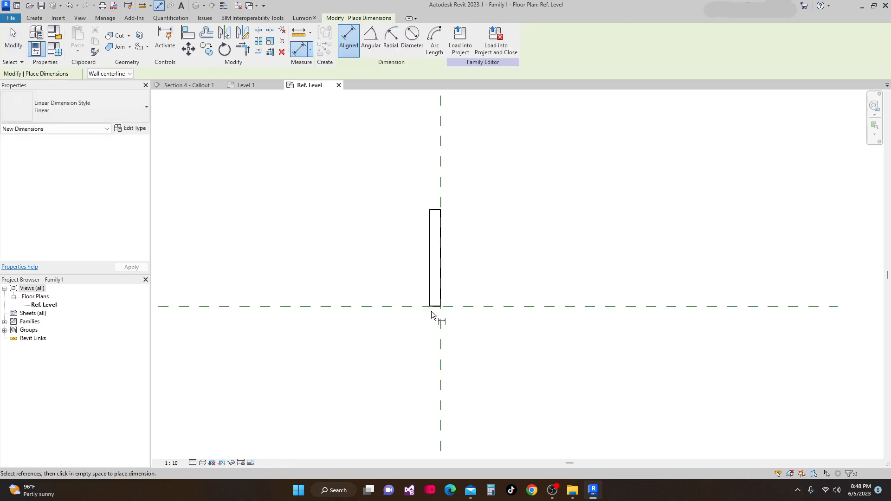
pyautogui.click(467, 306)
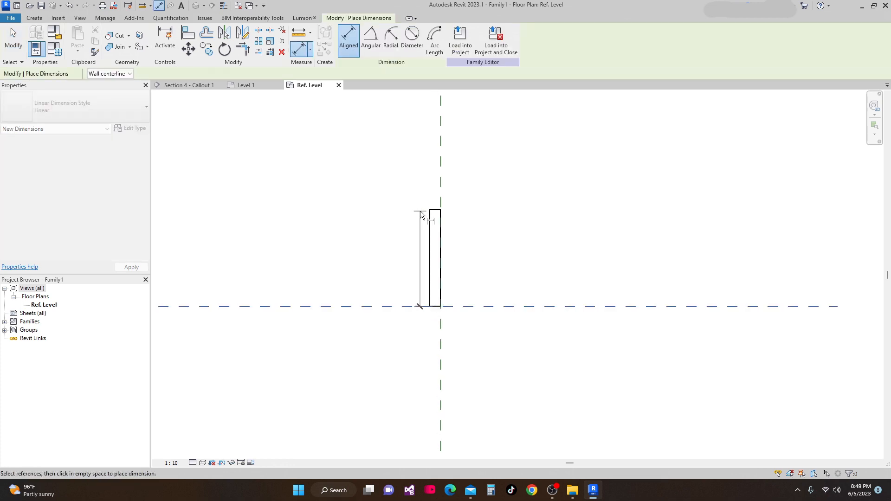
pyautogui.click(433, 212)
pyautogui.click(534, 224)
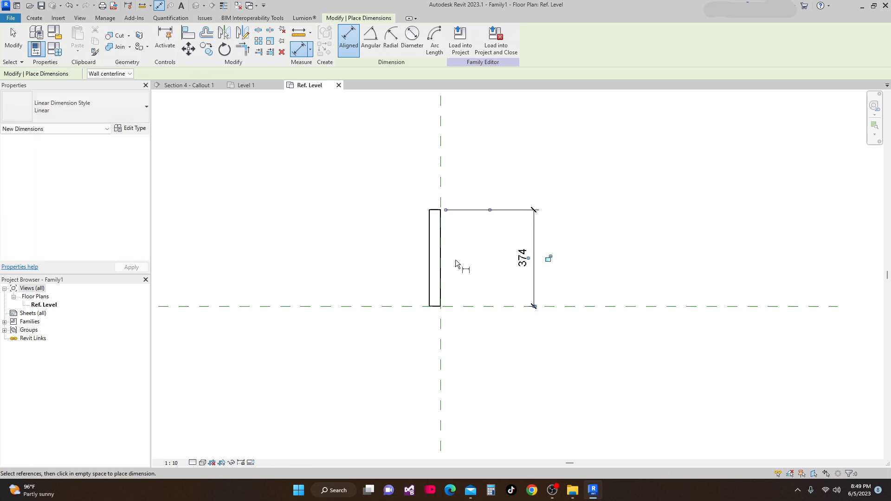
pyautogui.scroll(1, 425, 245)
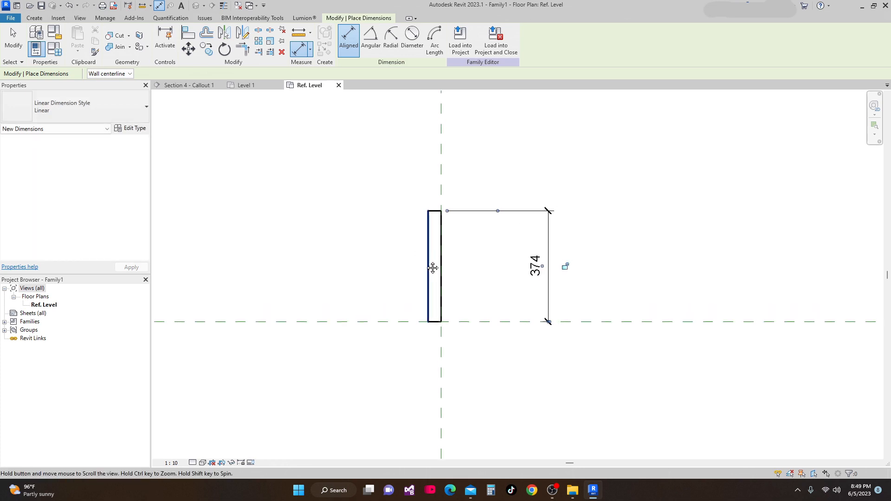
pyautogui.click(439, 200)
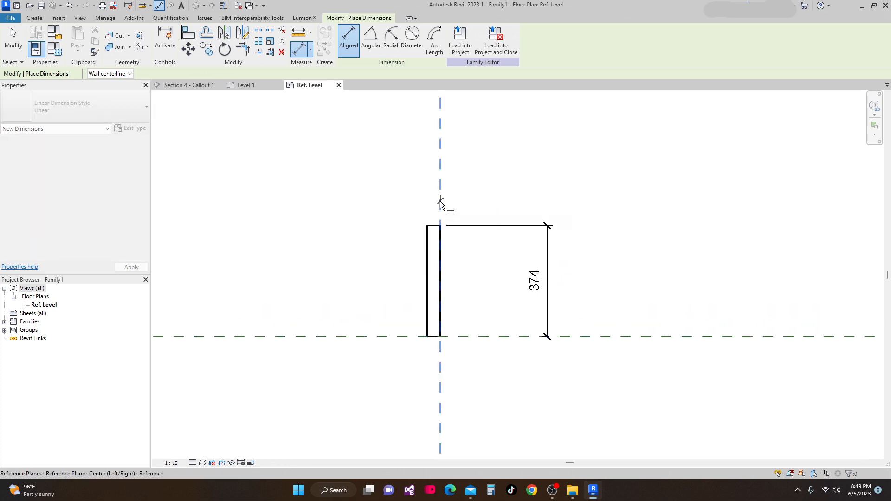
pyautogui.click(427, 238)
pyautogui.scroll(-1, 397, 193)
pyautogui.moveTo(397, 193); pyautogui.dragTo(390, 239, button='middle')
pyautogui.click(389, 216)
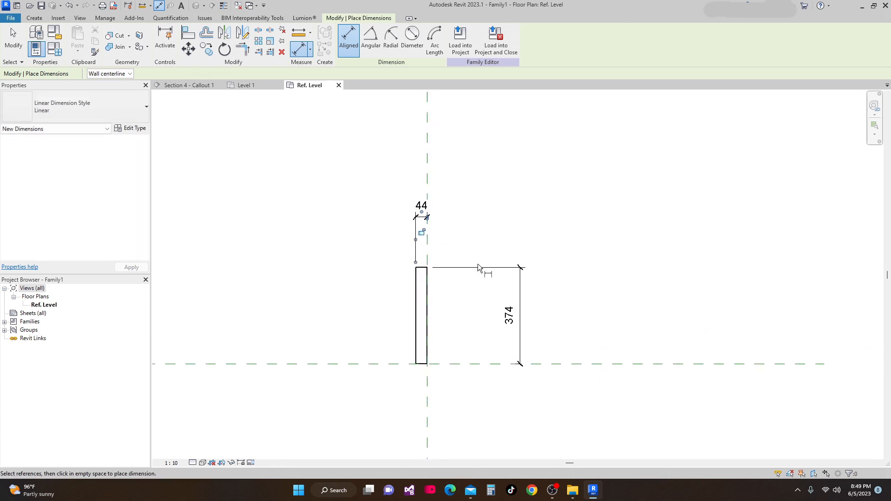
pyautogui.moveTo(449, 269); pyautogui.dragTo(447, 240, button='middle')
pyautogui.press('Escape')
# Set the rectangle's height to 90 mm
pyautogui.scroll(1, 414, 248)
pyautogui.scroll(2, 418, 241)
pyautogui.click(425, 242)
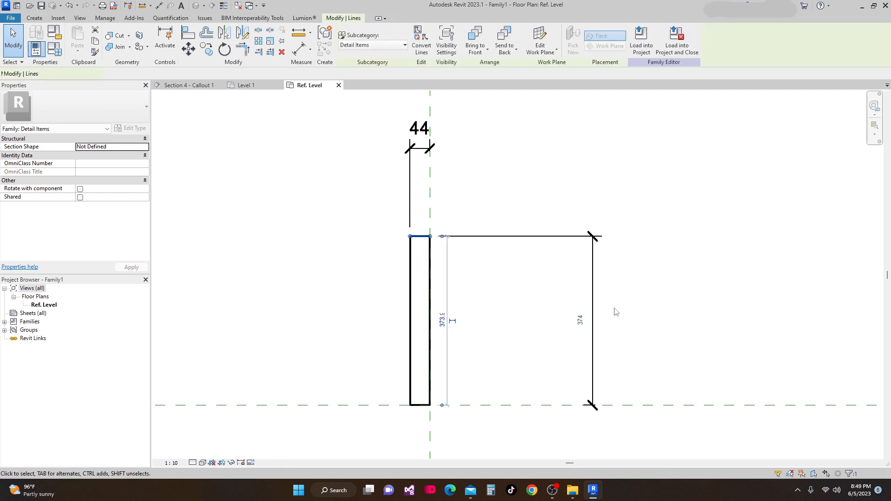
pyautogui.click(578, 322)
pyautogui.click(580, 322)
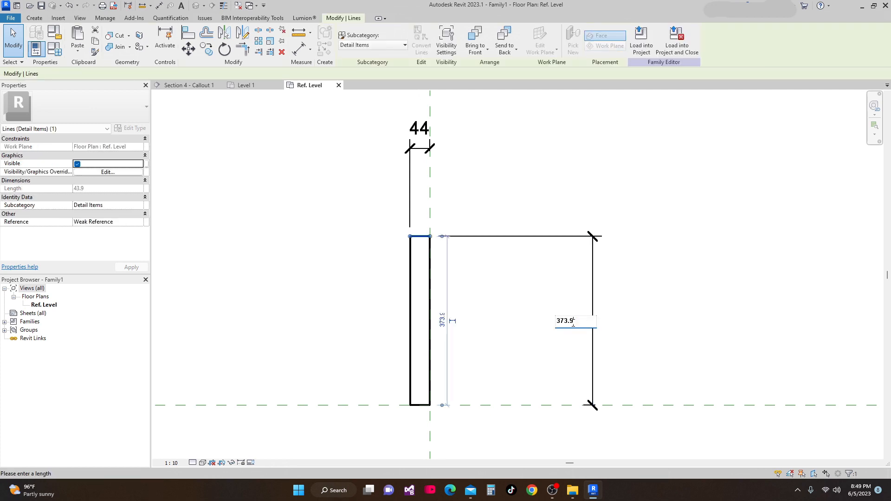
pyautogui.write('90')
pyautogui.press('Return')
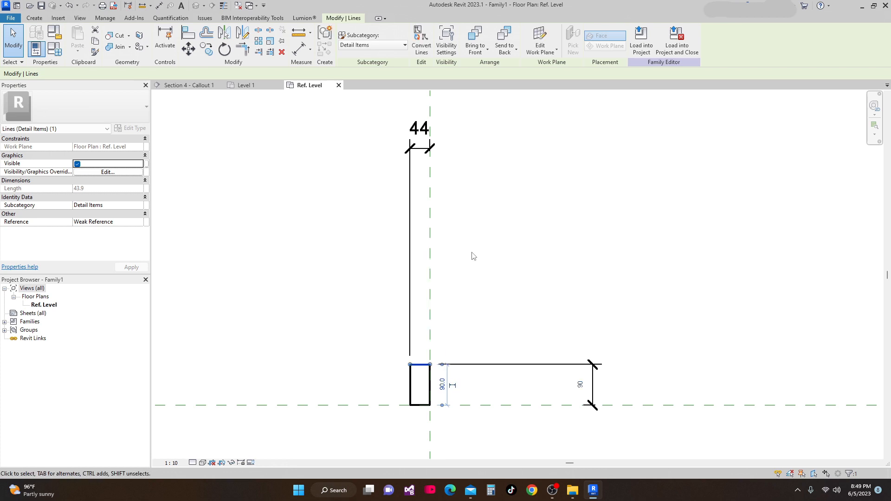
# Set the rectangle's width to 15 mm
pyautogui.scroll(-1, 480, 320)
pyautogui.scroll(2, 432, 377)
pyautogui.moveTo(469, 318); pyautogui.dragTo(466, 388, button='middle')
pyautogui.scroll(-1, 453, 269)
pyautogui.scroll(-2, 455, 272)
pyautogui.moveTo(457, 342); pyautogui.dragTo(456, 292, button='middle')
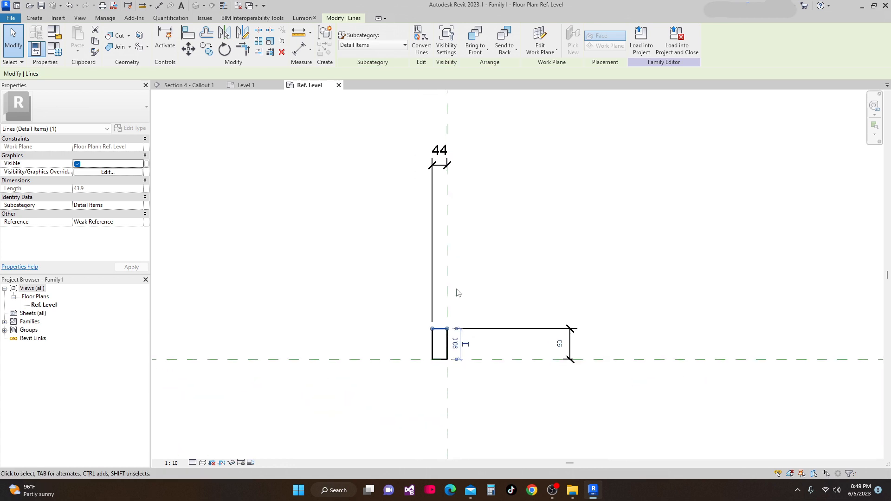
pyautogui.scroll(3, 445, 320)
pyautogui.click(436, 345)
pyautogui.click(435, 312)
pyautogui.scroll(-2, 428, 325)
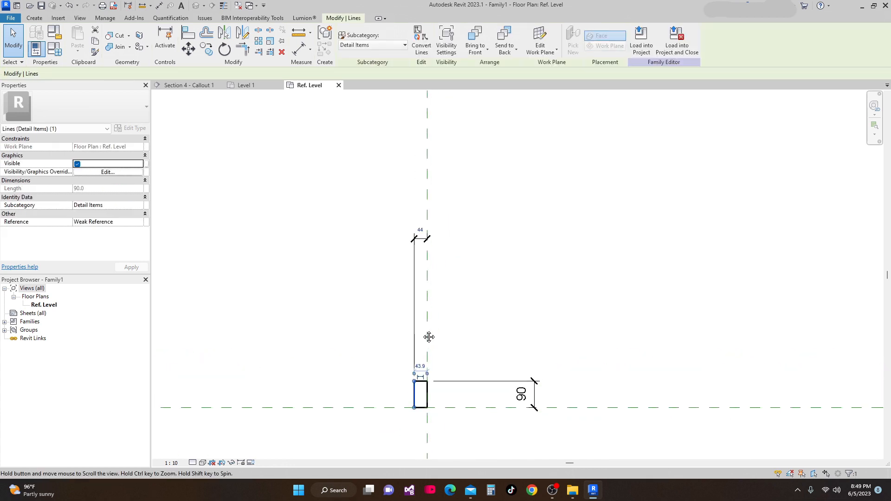
pyautogui.scroll(1, 432, 209)
pyautogui.click(416, 246)
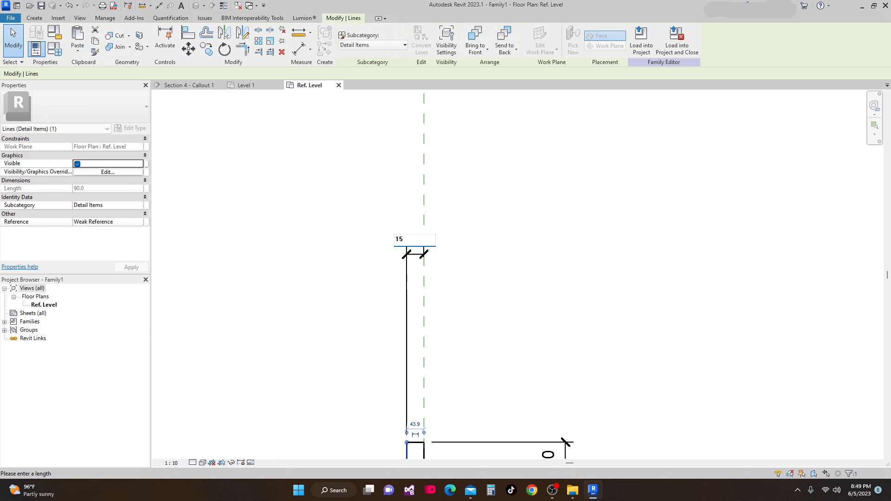
pyautogui.press('Return')
pyautogui.scroll(-1, 474, 245)
pyautogui.moveTo(446, 412); pyautogui.dragTo(452, 316, button='middle')
pyautogui.scroll(1, 452, 316)
pyautogui.scroll(3, 451, 311)
pyautogui.press('Escape')
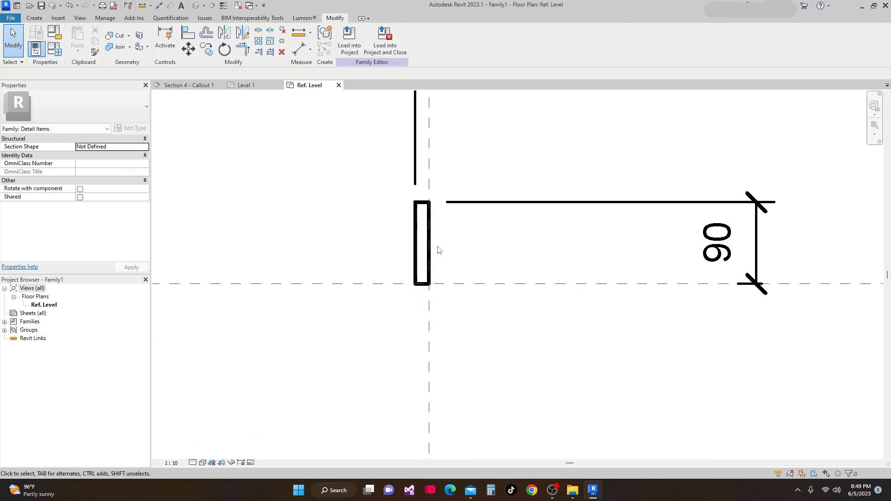
# Try to fillet a corner of the rectangle with Fillet Arc after switching to thin-line display
pyautogui.press('l')
pyautogui.press('i')
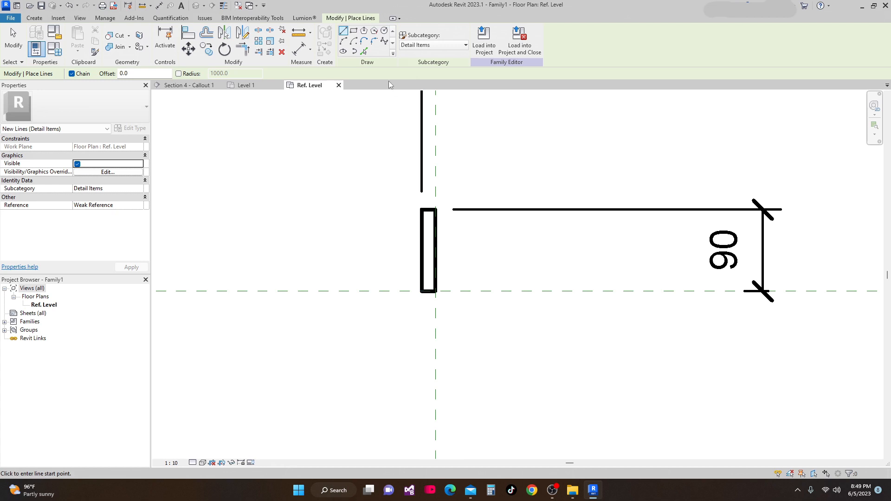
pyautogui.click(377, 41)
pyautogui.scroll(4, 435, 221)
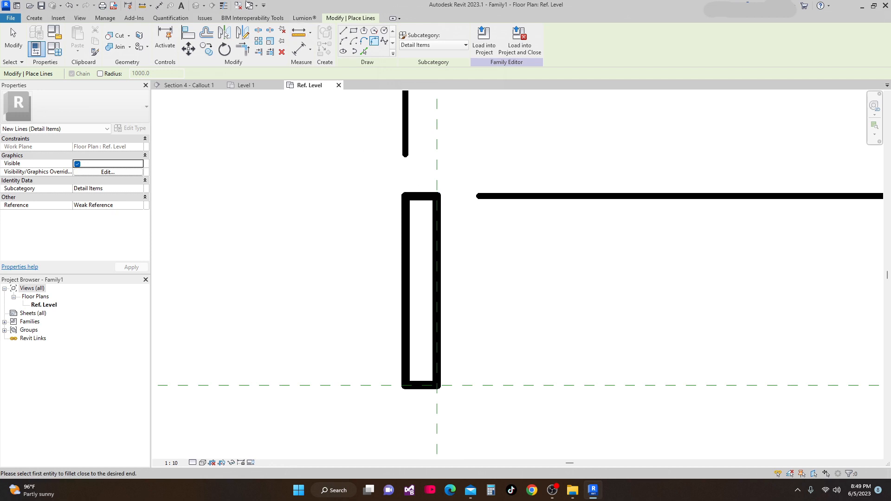
pyautogui.click(223, 5)
pyautogui.scroll(2, 423, 198)
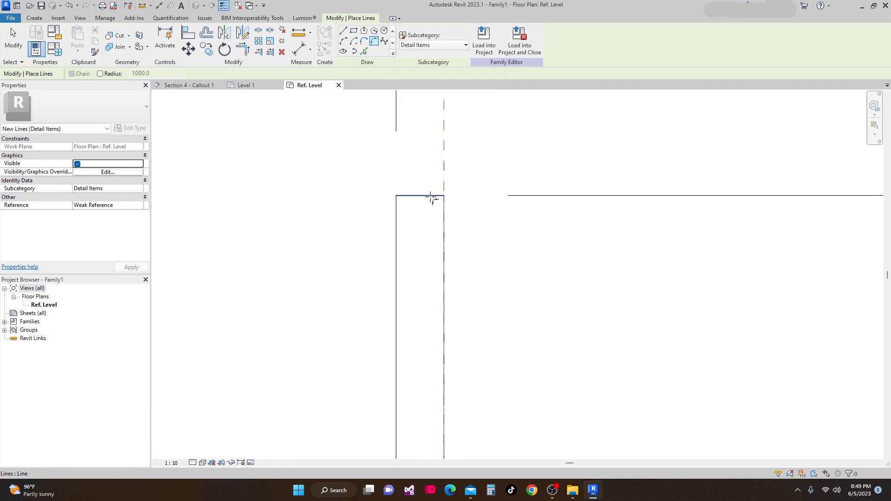
pyautogui.click(397, 232)
pyautogui.press('Escape')
pyautogui.press('Escape')
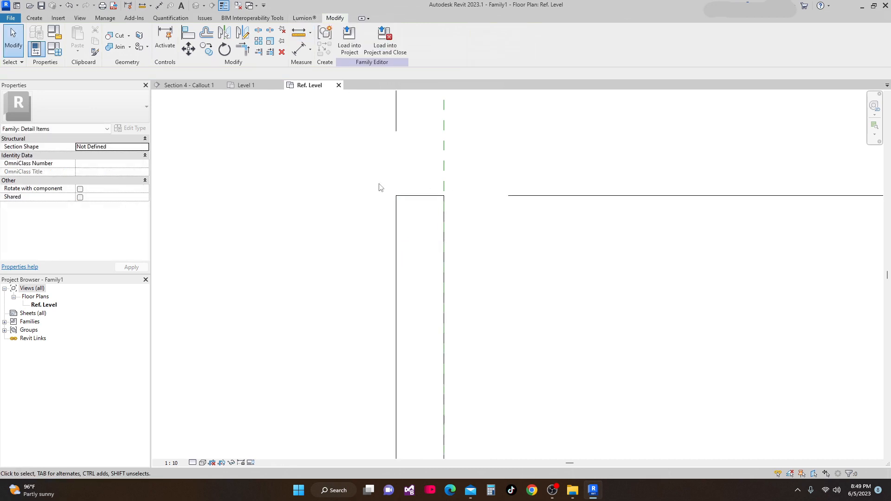
# Round the upper-left corner of the rectangle with a Fillet Arc of about 13 mm radius
pyautogui.press('l')
pyautogui.press('i')
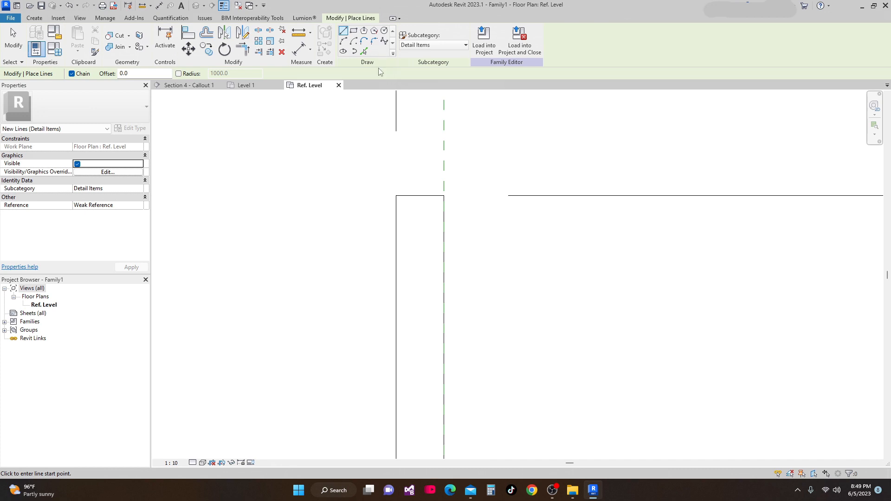
pyautogui.click(375, 42)
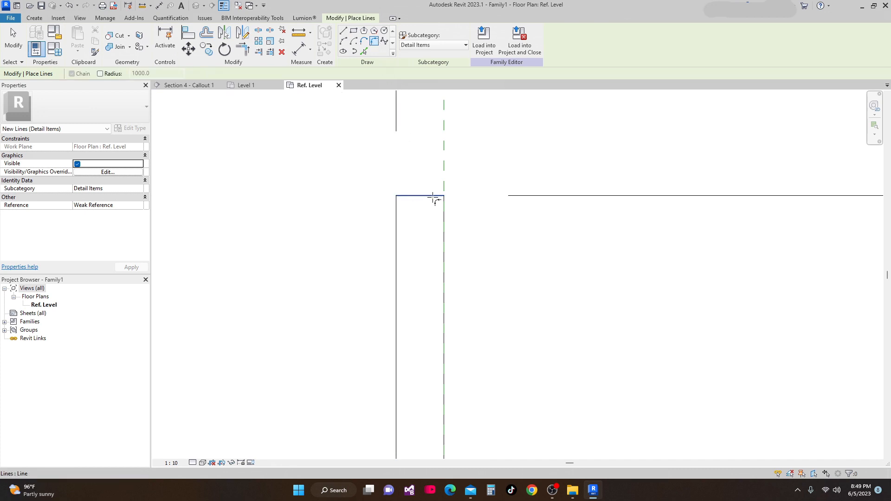
pyautogui.click(397, 231)
pyautogui.scroll(1, 418, 217)
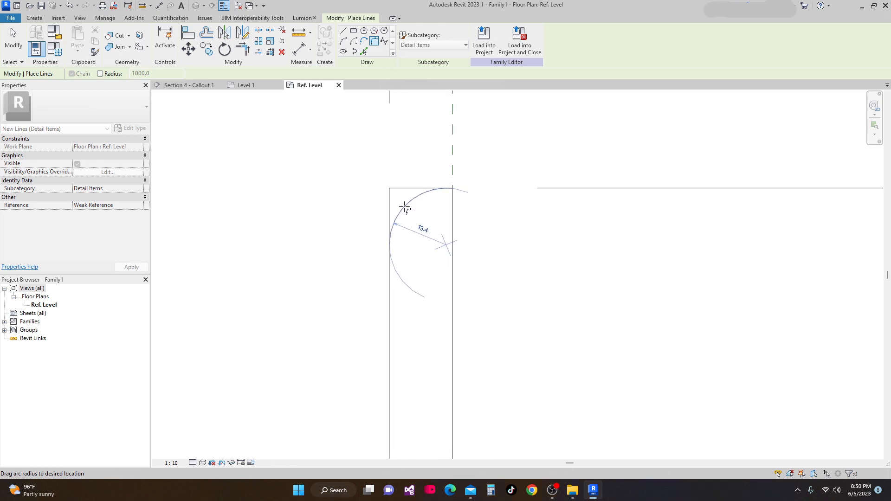
pyautogui.click(405, 208)
pyautogui.scroll(-3, 462, 200)
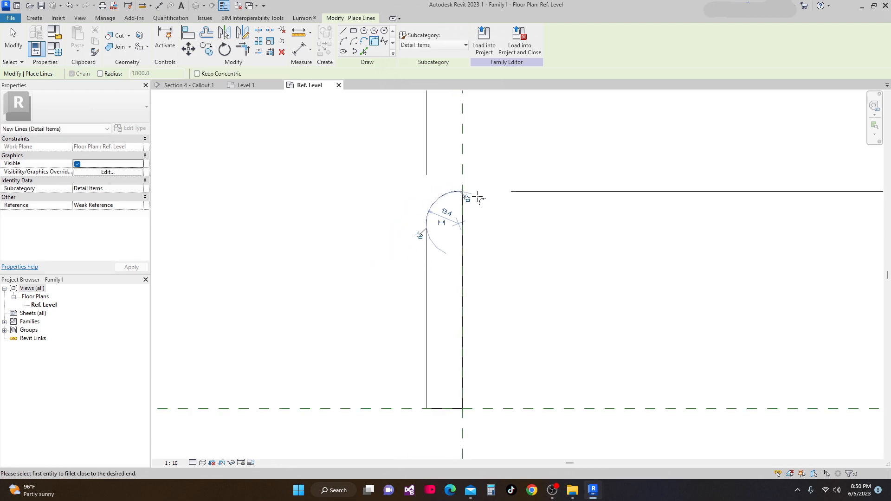
pyautogui.scroll(-1, 507, 205)
pyautogui.moveTo(506, 205); pyautogui.dragTo(470, 273, button='middle')
pyautogui.scroll(-3, 492, 163)
pyautogui.scroll(1, 466, 260)
pyautogui.press('Escape')
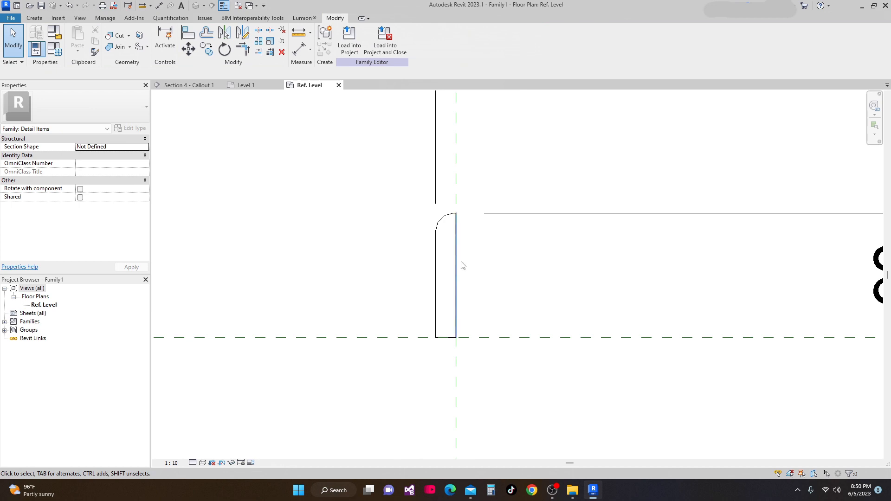
# Draw detail lines forming a 3 mm deep recess about 45 mm long inside the rectangle's right edge
pyautogui.scroll(2, 457, 242)
pyautogui.press('l')
pyautogui.press('i')
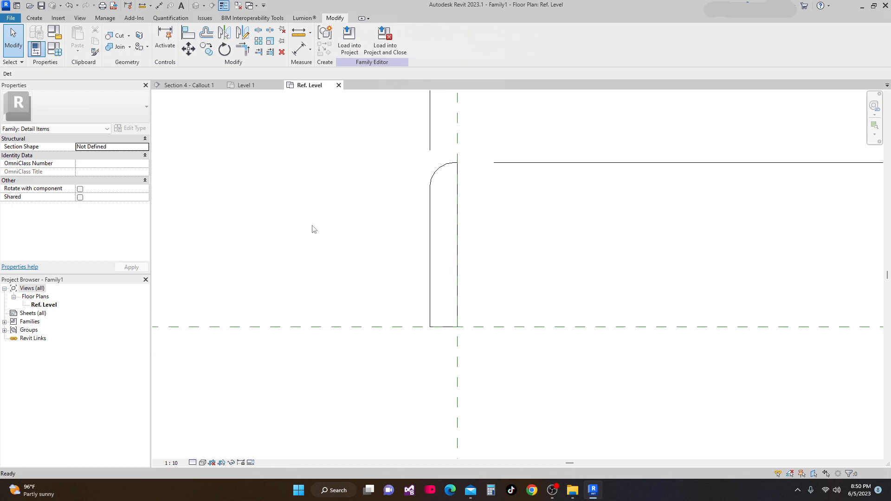
pyautogui.scroll(1, 453, 208)
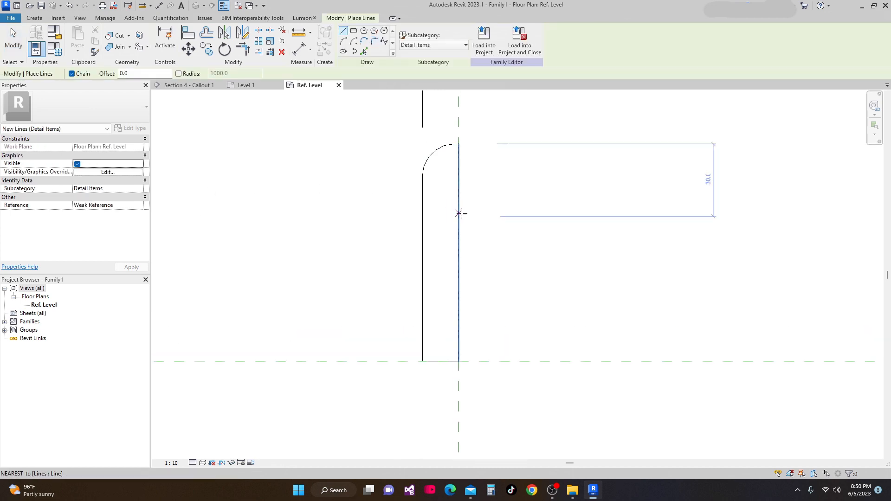
pyautogui.click(458, 209)
pyautogui.scroll(1, 448, 209)
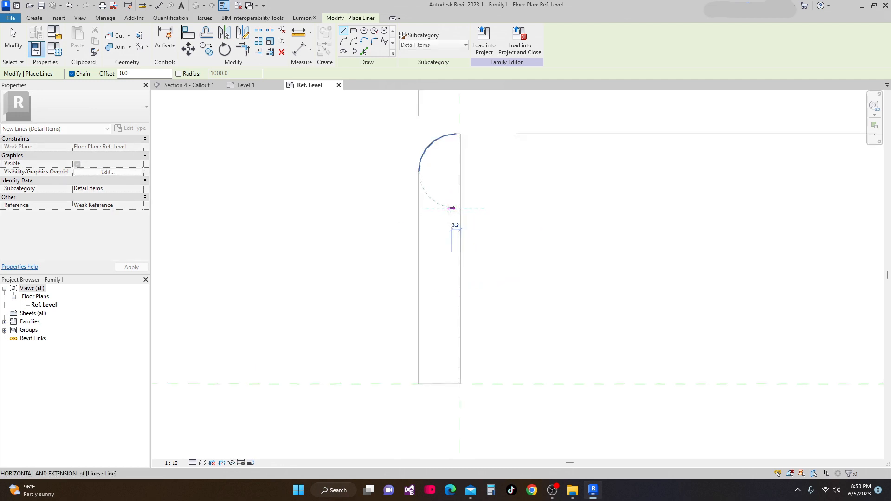
pyautogui.scroll(2, 452, 210)
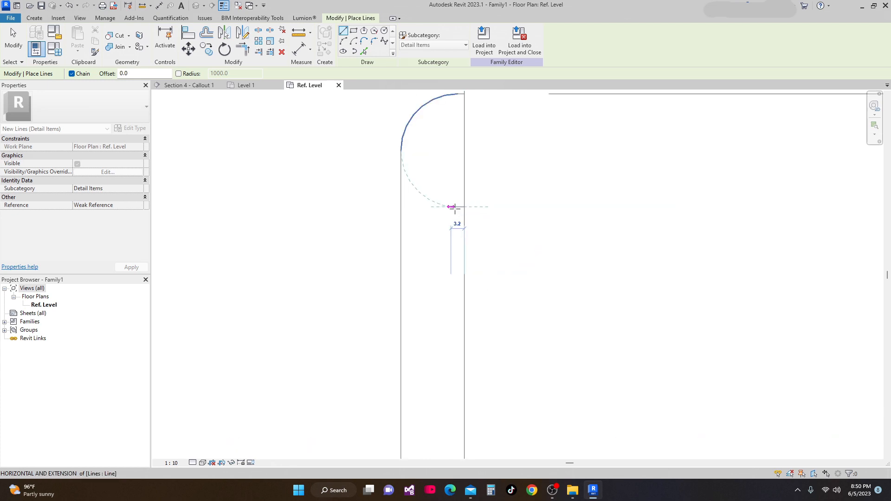
pyautogui.write('3')
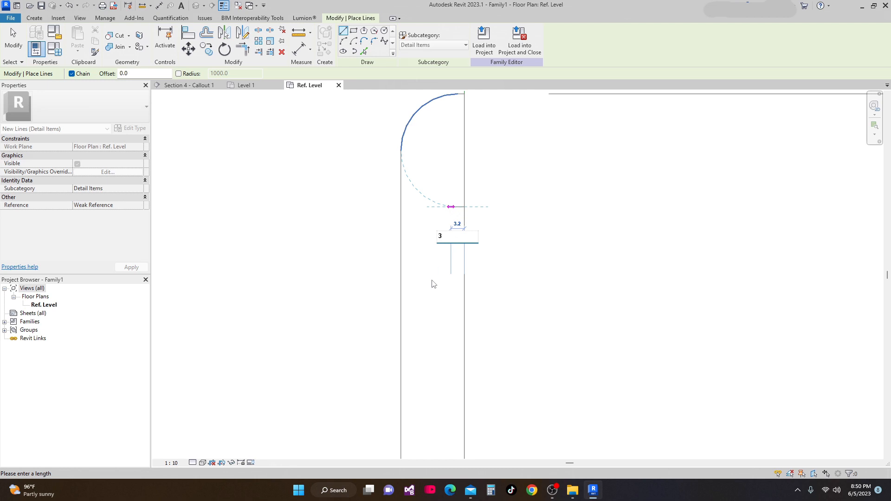
pyautogui.press('Return')
pyautogui.scroll(-2, 478, 285)
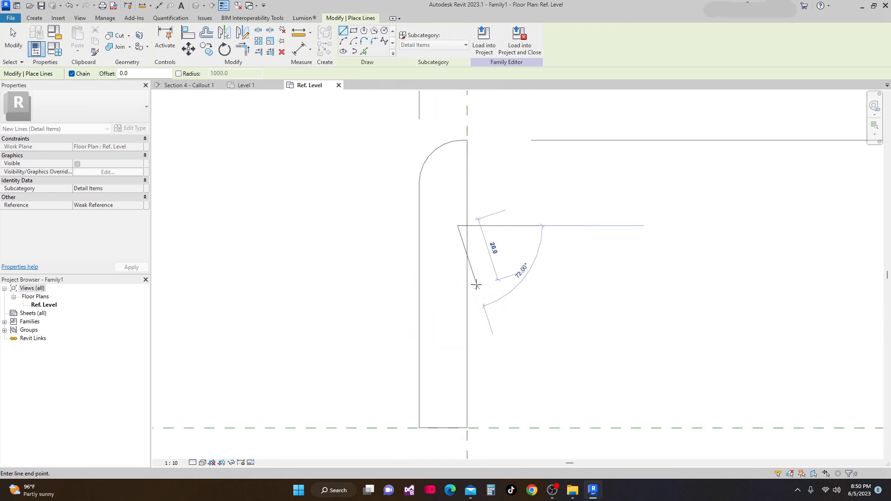
pyautogui.scroll(-2, 465, 279)
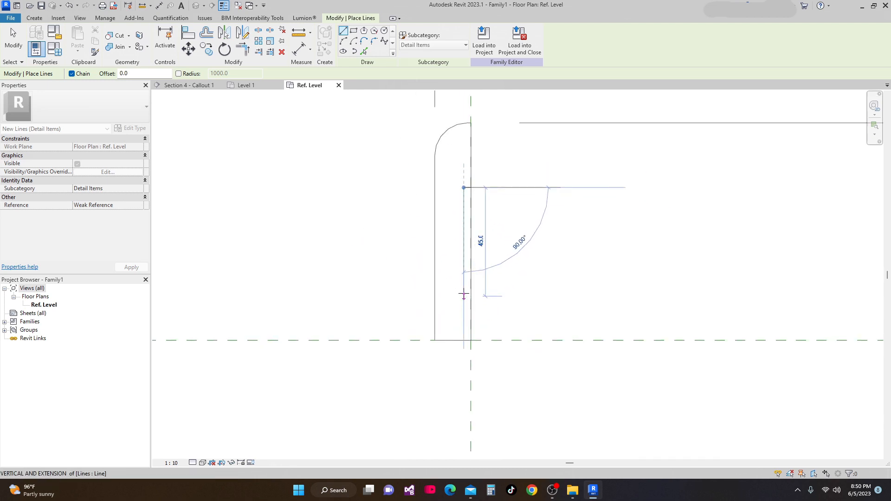
pyautogui.click(464, 296)
pyautogui.click(471, 296)
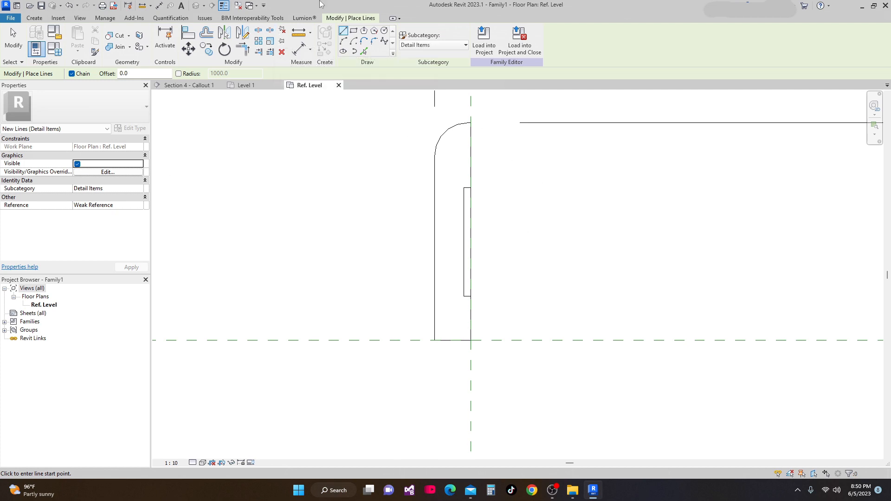
# Split the rectangle's right edge and trim it to the recess lines so the edge steps inward
pyautogui.click(258, 31)
pyautogui.click(471, 240)
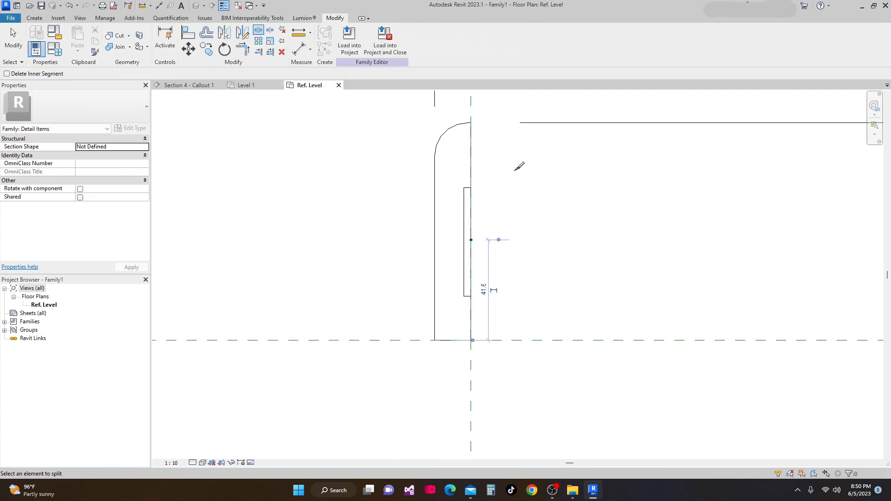
pyautogui.click(241, 49)
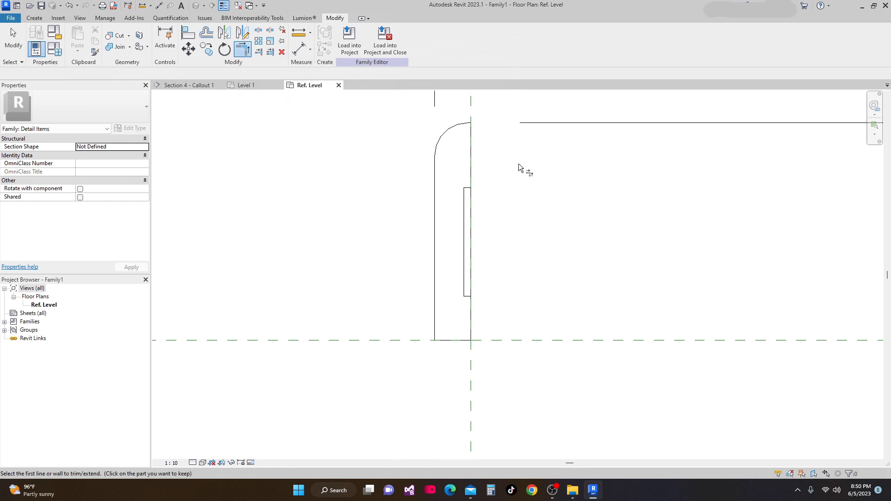
pyautogui.scroll(1, 473, 193)
pyautogui.click(464, 187)
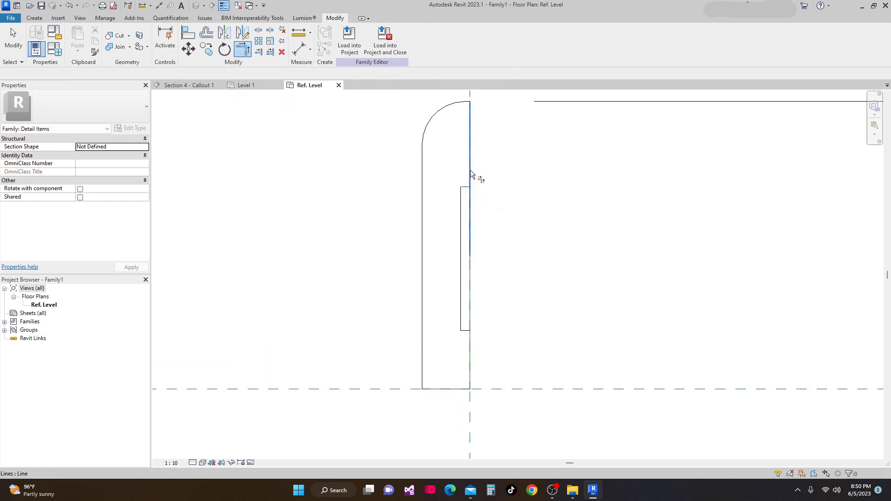
pyautogui.click(471, 170)
pyautogui.scroll(-2, 508, 230)
pyautogui.moveTo(508, 243); pyautogui.dragTo(508, 190, button='middle')
pyautogui.scroll(1, 466, 268)
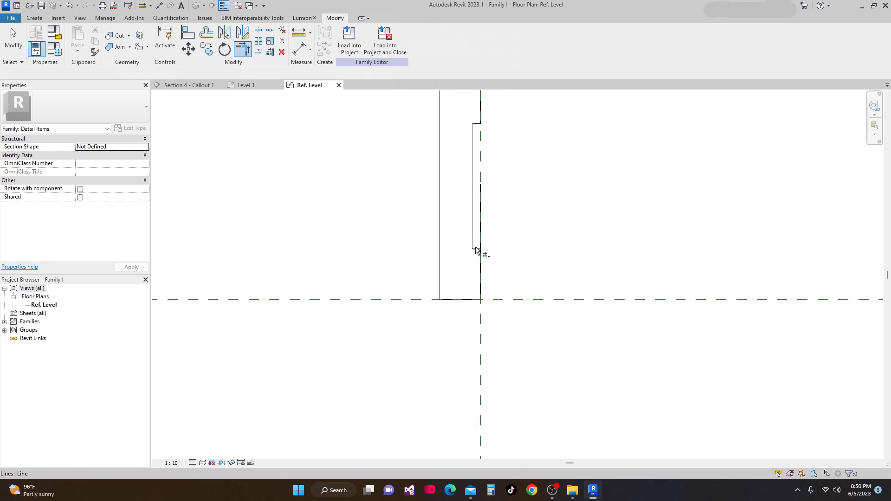
pyautogui.scroll(-2, 489, 257)
pyautogui.moveTo(489, 257); pyautogui.dragTo(493, 272, button='middle')
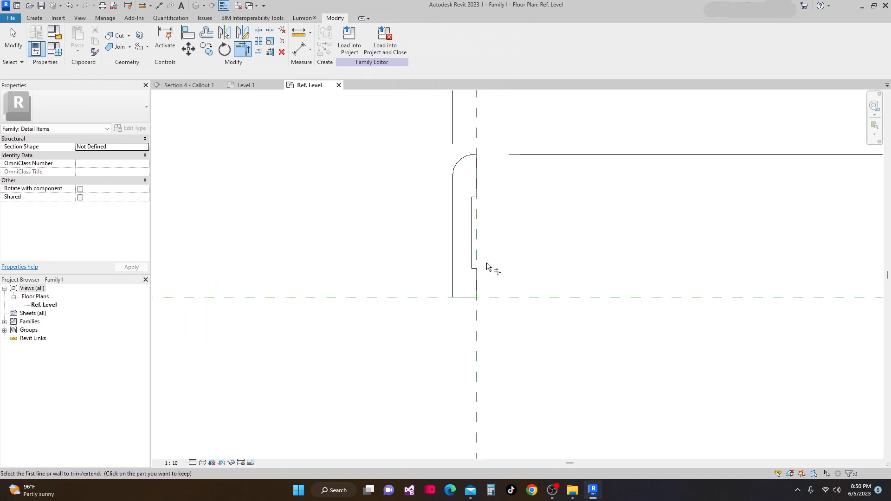
pyautogui.press('Escape')
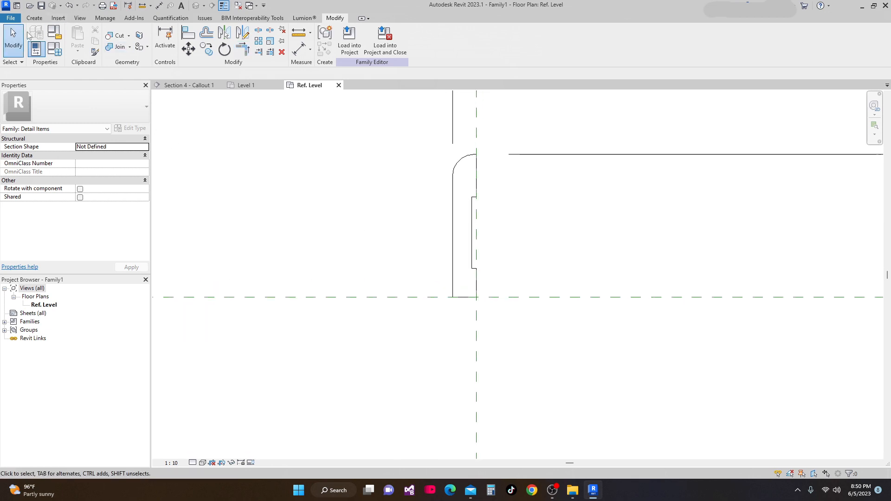
# Start a filled region and set its type to Wood - Finish with the Wood - Finish drafting foreground pattern
pyautogui.click(34, 17)
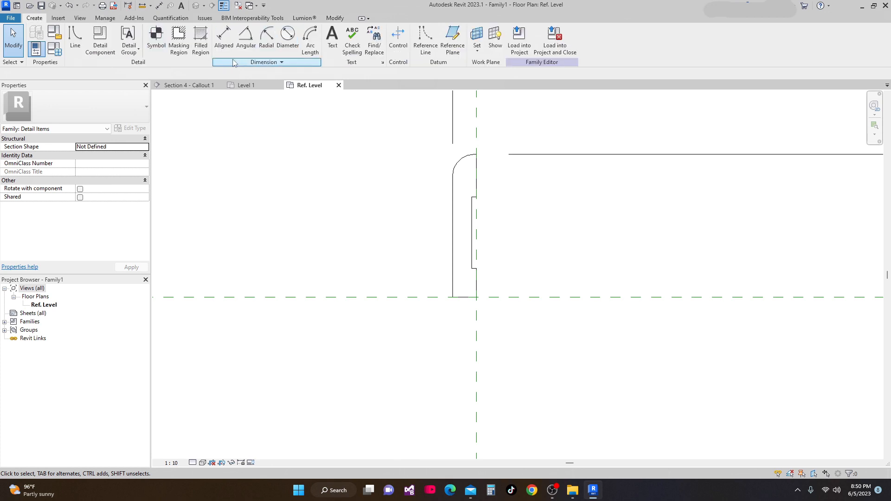
pyautogui.click(201, 48)
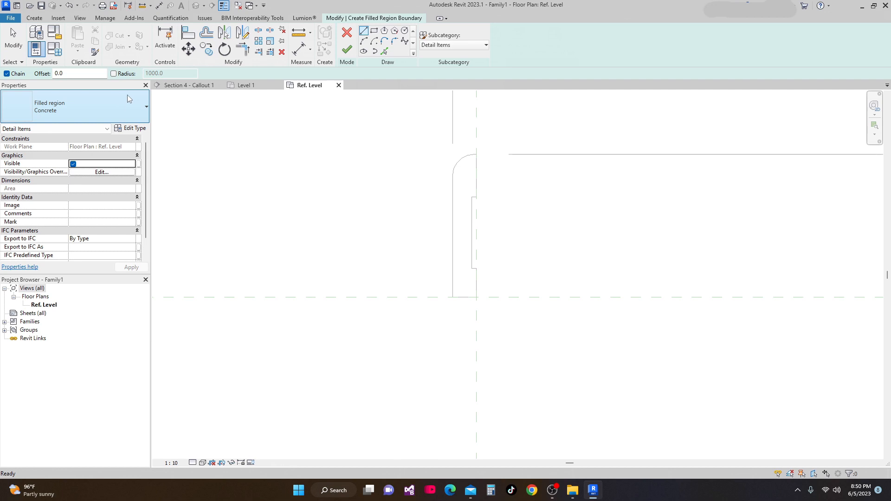
pyautogui.click(133, 128)
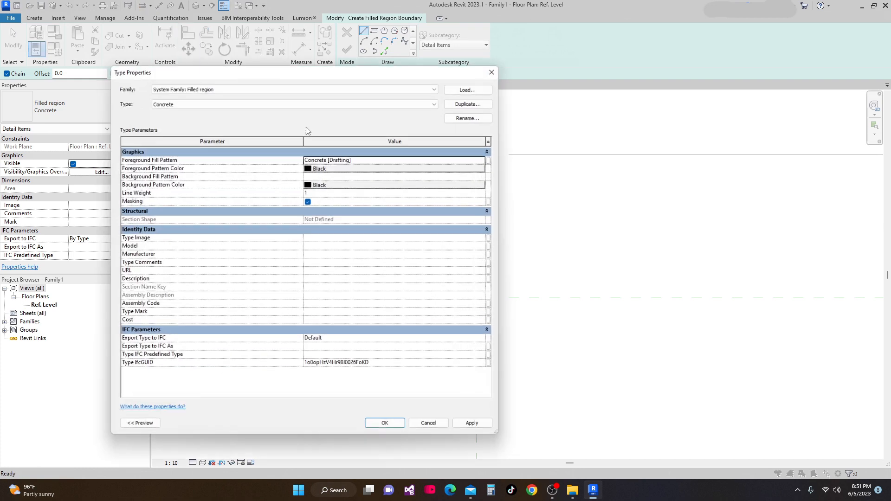
pyautogui.moveTo(324, 77); pyautogui.dragTo(394, 97)
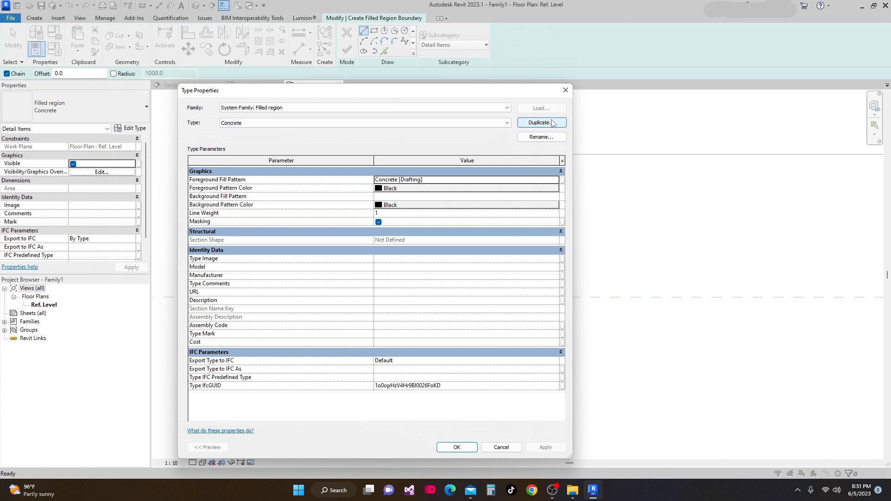
pyautogui.click(566, 90)
pyautogui.click(146, 108)
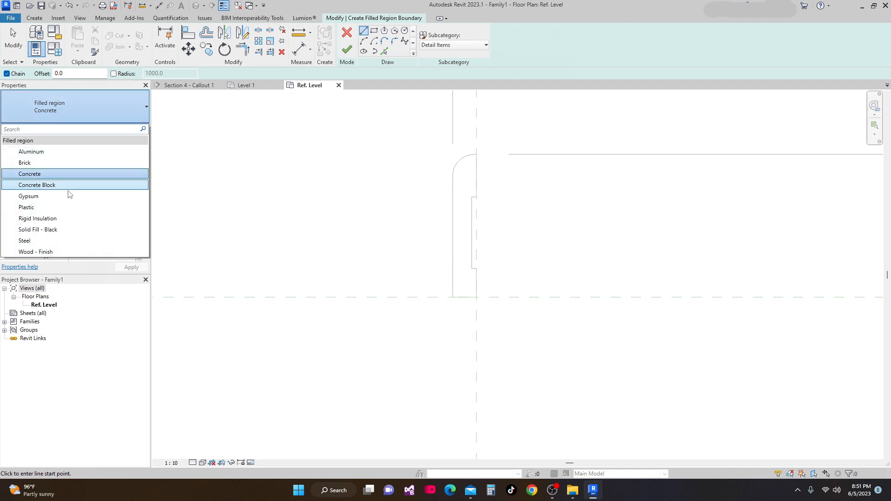
pyautogui.click(46, 253)
pyautogui.click(135, 128)
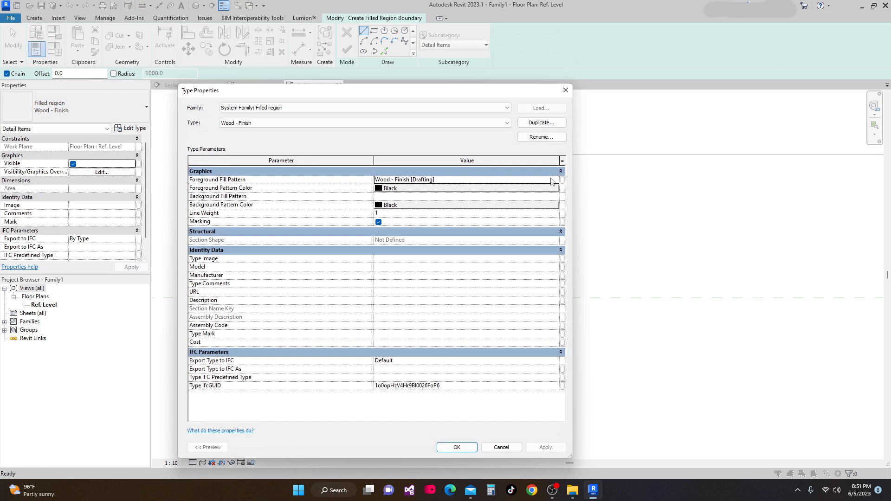
pyautogui.click(556, 179)
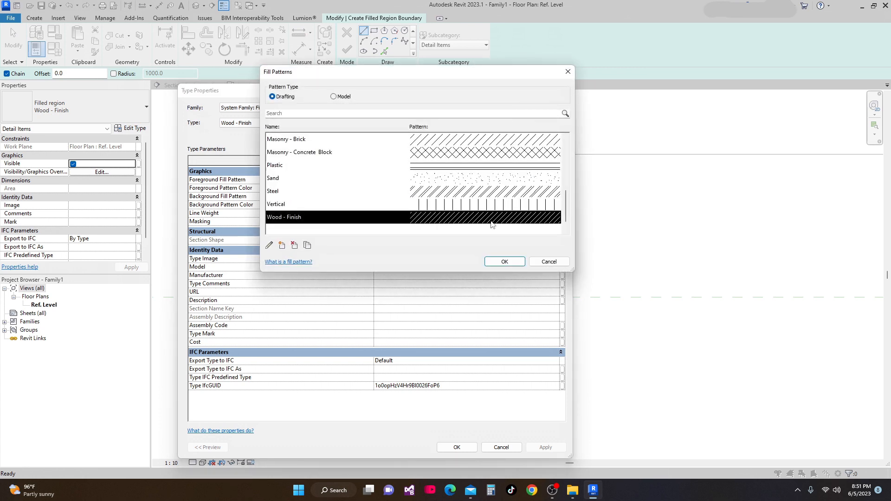
pyautogui.click(511, 261)
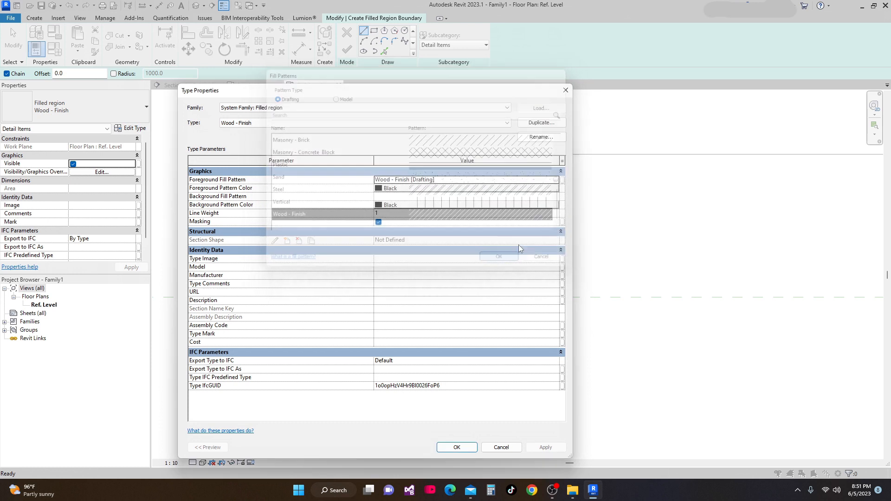
pyautogui.click(562, 448)
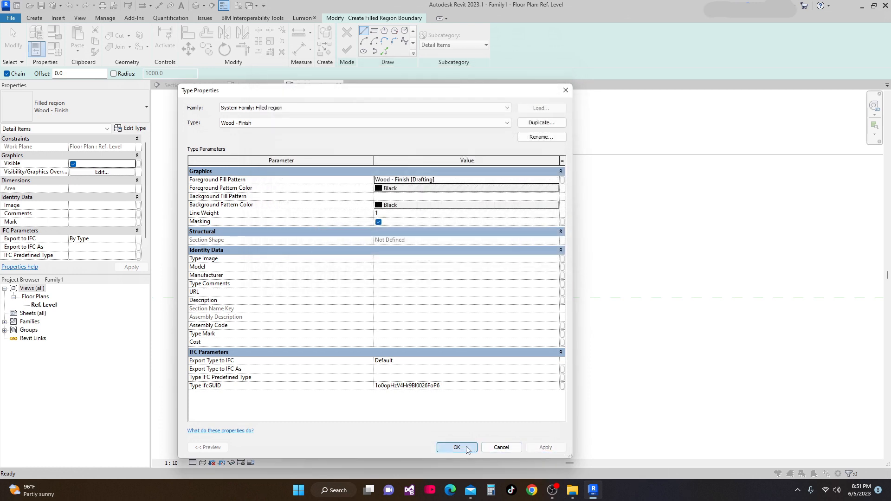
pyautogui.click(447, 445)
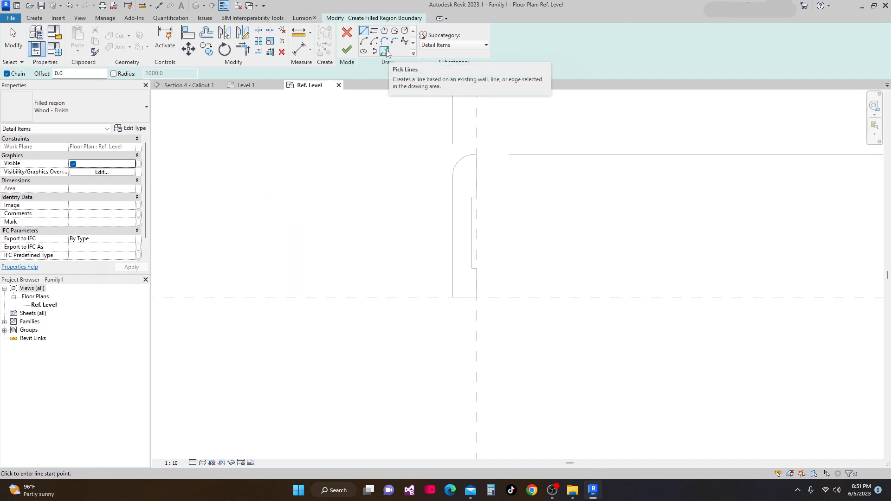
# Pick the profile's outline lines as the filled region boundary and finish the region
pyautogui.click(387, 52)
pyautogui.click(459, 162)
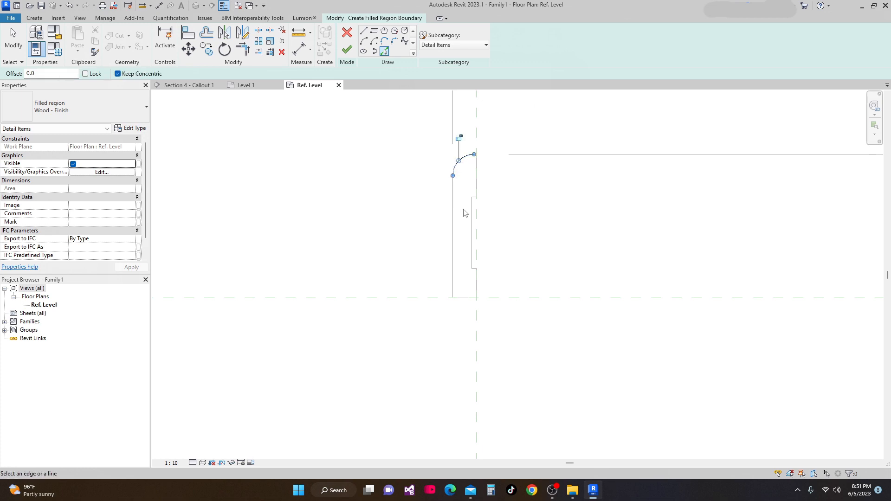
pyautogui.click(452, 219)
pyautogui.scroll(1, 459, 306)
pyautogui.click(461, 298)
pyautogui.scroll(1, 502, 275)
pyautogui.click(477, 278)
pyautogui.scroll(1, 475, 247)
pyautogui.click(471, 254)
pyautogui.click(461, 235)
pyautogui.scroll(-2, 470, 241)
pyautogui.moveTo(472, 242); pyautogui.dragTo(443, 311, button='middle')
pyautogui.scroll(-3, 444, 309)
pyautogui.scroll(1, 440, 120)
pyautogui.scroll(1, 440, 199)
pyautogui.click(447, 192)
pyautogui.moveTo(458, 181); pyautogui.dragTo(458, 257, button='middle')
pyautogui.scroll(1, 448, 118)
pyautogui.click(447, 121)
pyautogui.scroll(-3, 503, 186)
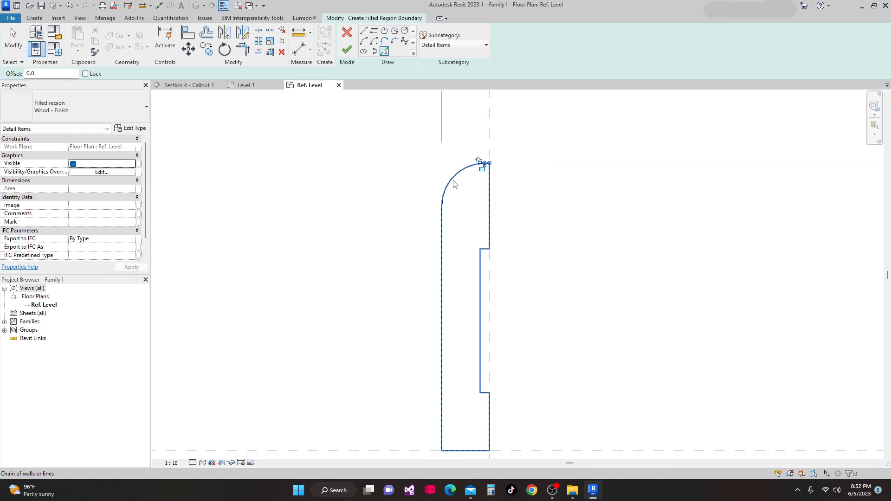
pyautogui.moveTo(531, 214); pyautogui.dragTo(519, 193, button='middle')
pyautogui.moveTo(465, 184); pyautogui.dragTo(456, 212, button='middle')
pyautogui.moveTo(565, 202); pyautogui.dragTo(565, 191, button='middle')
pyautogui.moveTo(407, 202); pyautogui.dragTo(408, 175, button='middle')
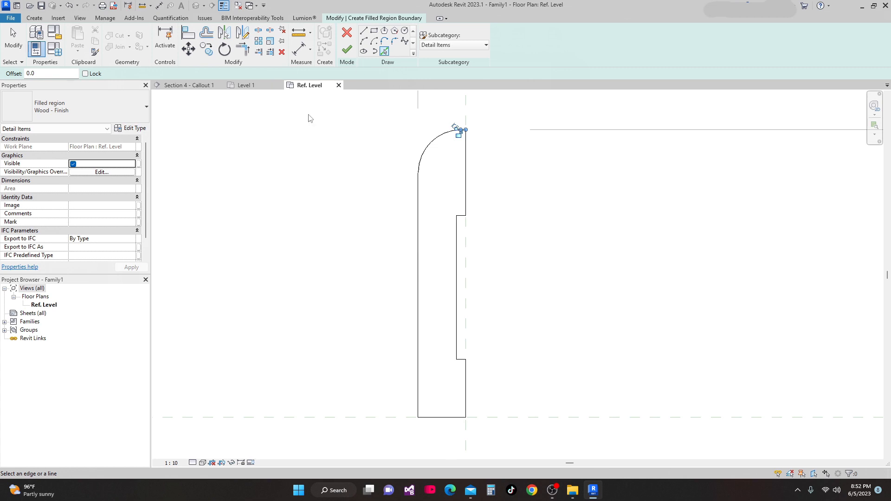
pyautogui.click(346, 51)
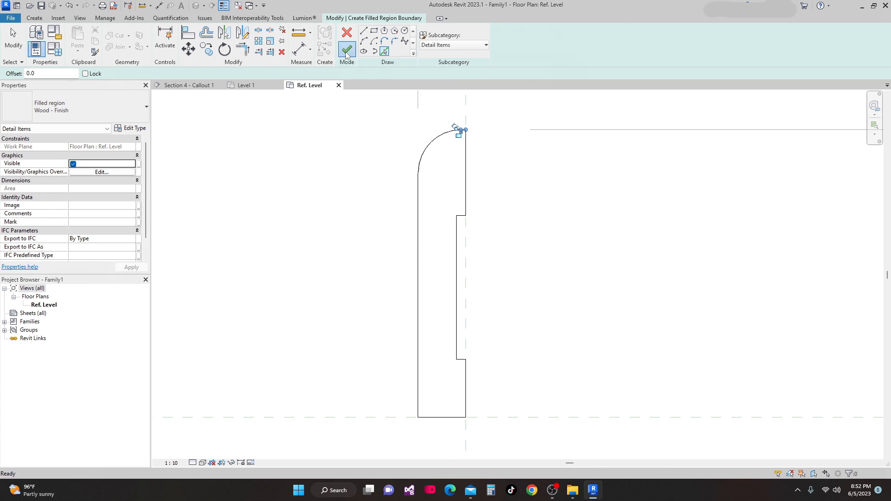
pyautogui.scroll(-2, 470, 191)
pyautogui.moveTo(477, 191); pyautogui.dragTo(456, 173, button='middle')
pyautogui.click(500, 215)
pyautogui.scroll(-1, 473, 225)
pyautogui.moveTo(451, 279); pyautogui.dragTo(444, 249, button='middle')
pyautogui.moveTo(369, 298); pyautogui.dragTo(353, 330, button='middle')
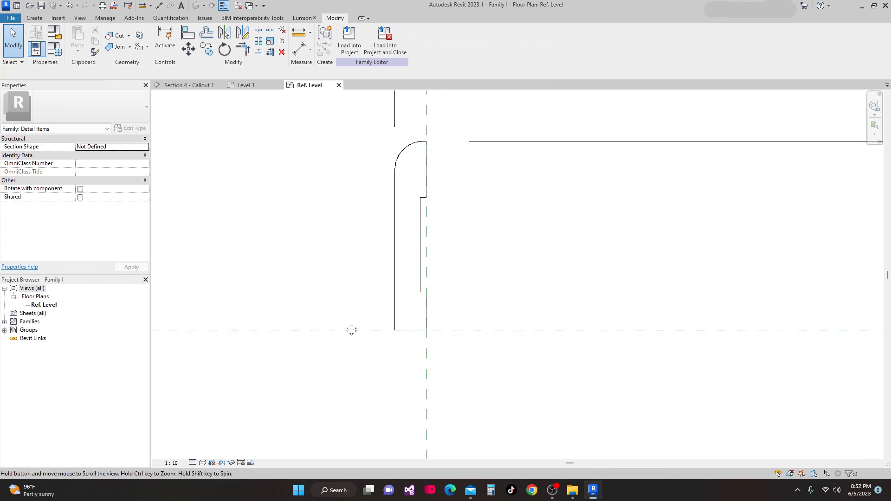
pyautogui.scroll(-1, 325, 306)
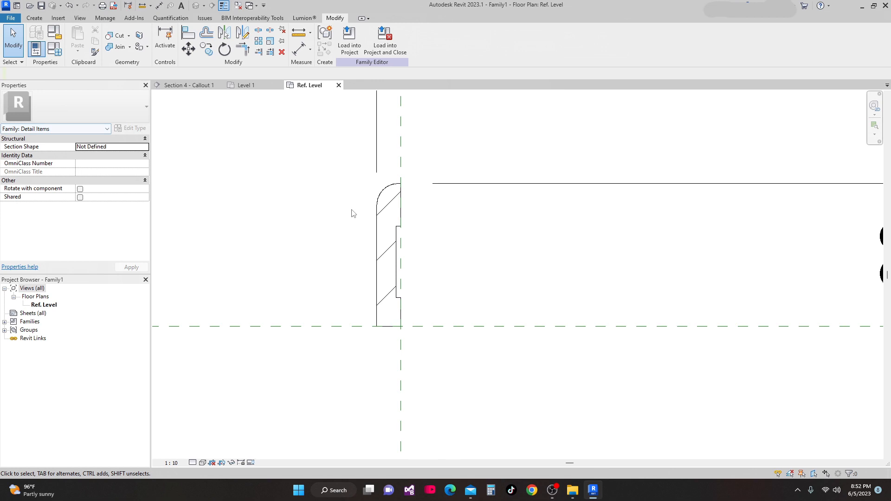
# Edit the Wood - Finish drafting fill pattern of the filled region's type, setting its line spacing to 1 mm
pyautogui.scroll(1, 427, 214)
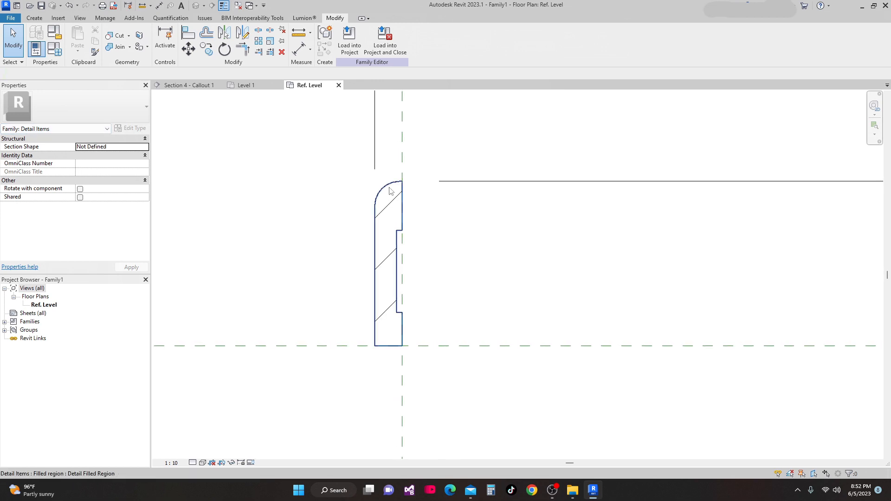
pyautogui.click(389, 187)
pyautogui.click(131, 129)
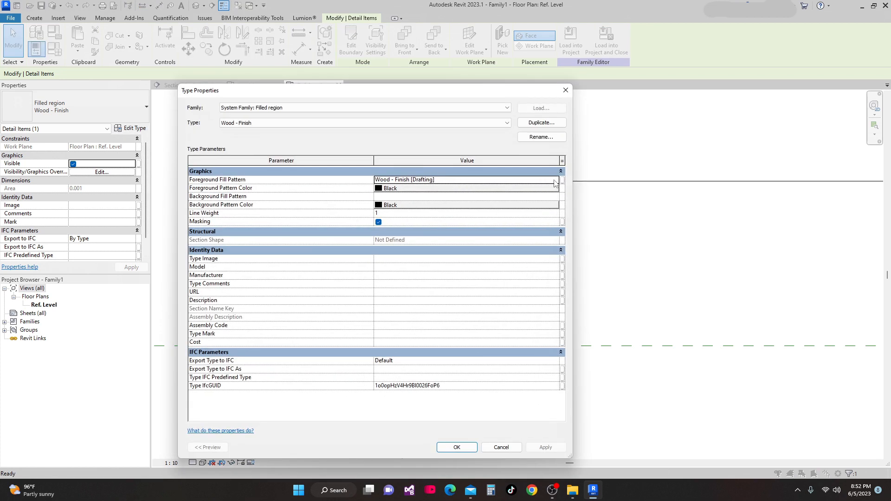
pyautogui.click(556, 180)
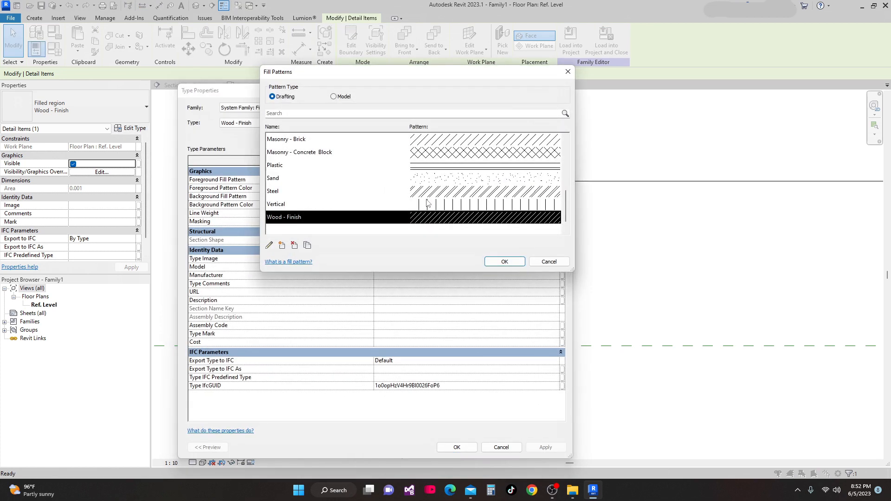
pyautogui.click(269, 245)
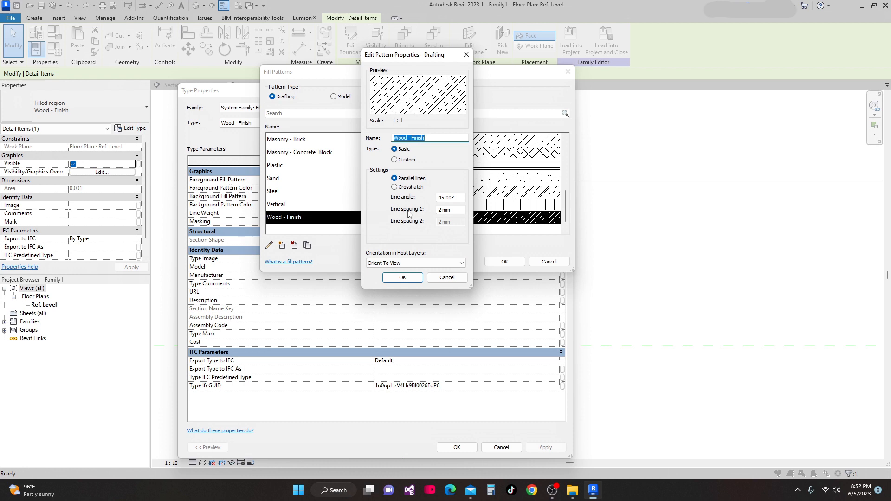
pyautogui.moveTo(443, 211); pyautogui.dragTo(438, 210)
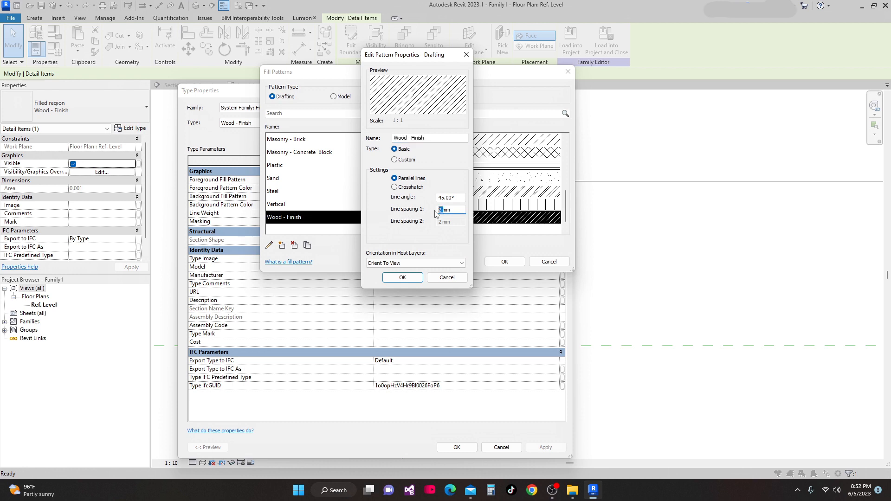
pyautogui.write('1')
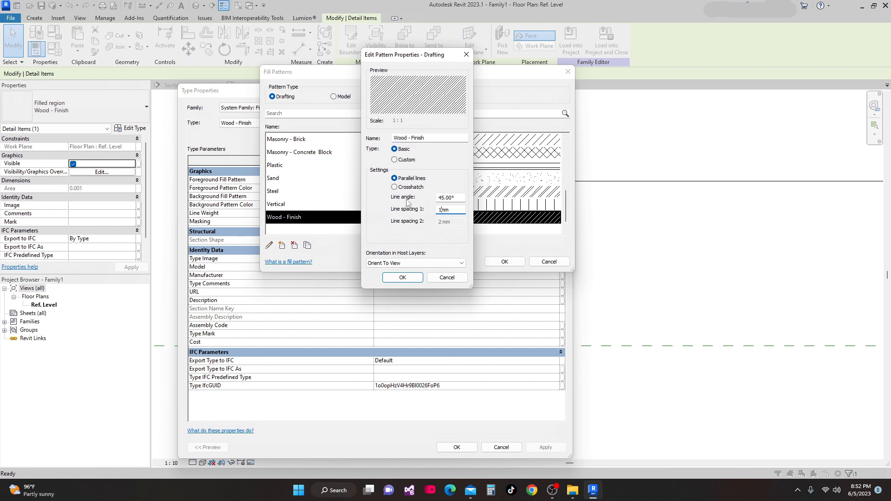
pyautogui.click(403, 278)
pyautogui.click(510, 263)
pyautogui.click(546, 446)
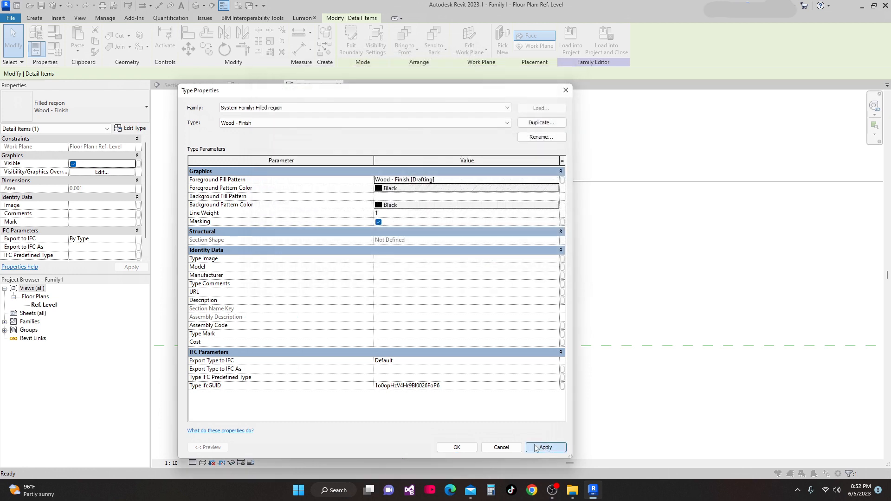
pyautogui.click(457, 447)
# Save the new detail item family in the Revit Works folder under the name M_Base
pyautogui.click(560, 304)
pyautogui.moveTo(527, 297); pyautogui.dragTo(512, 362, button='middle')
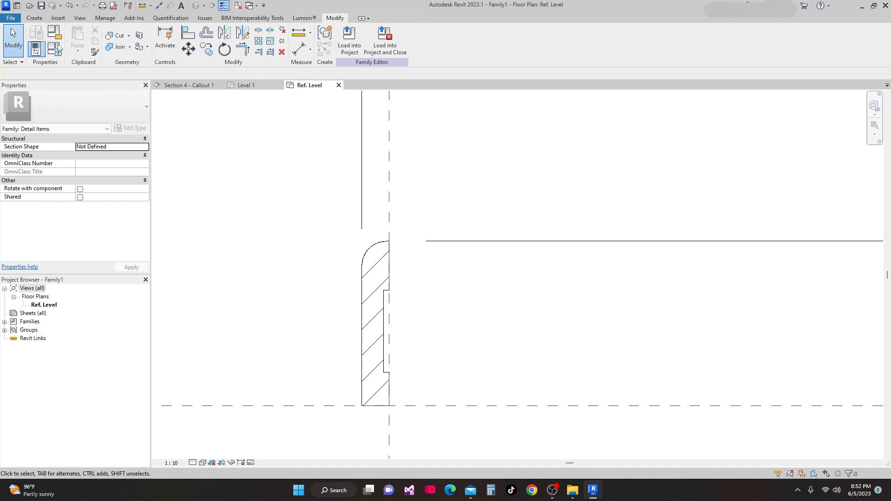
pyautogui.click(41, 5)
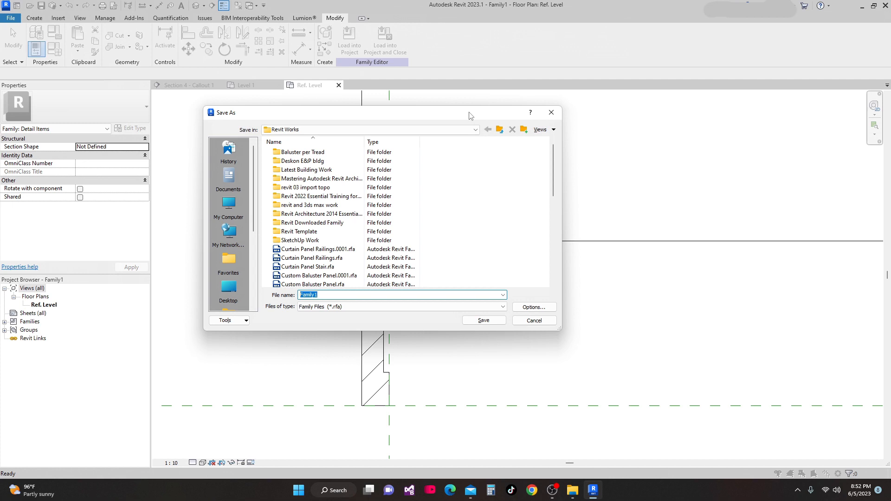
pyautogui.click(320, 295)
pyautogui.doubleClick(321, 295)
pyautogui.write('M')
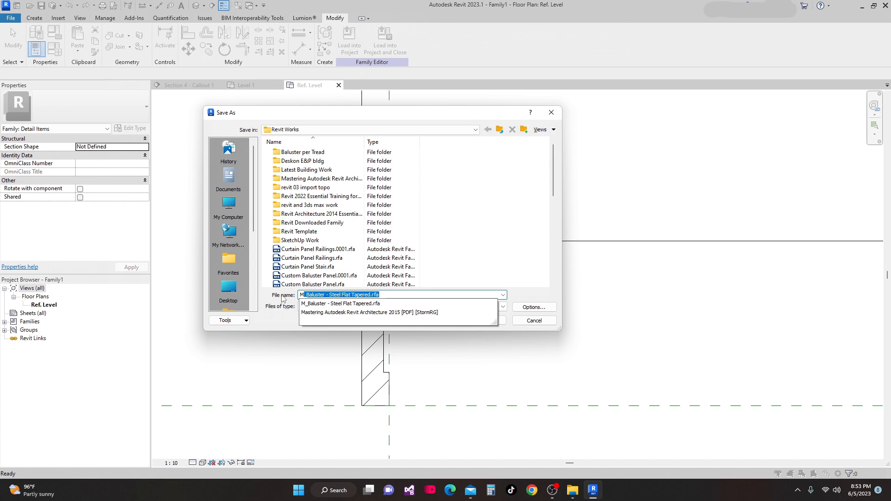
pyautogui.write('_')
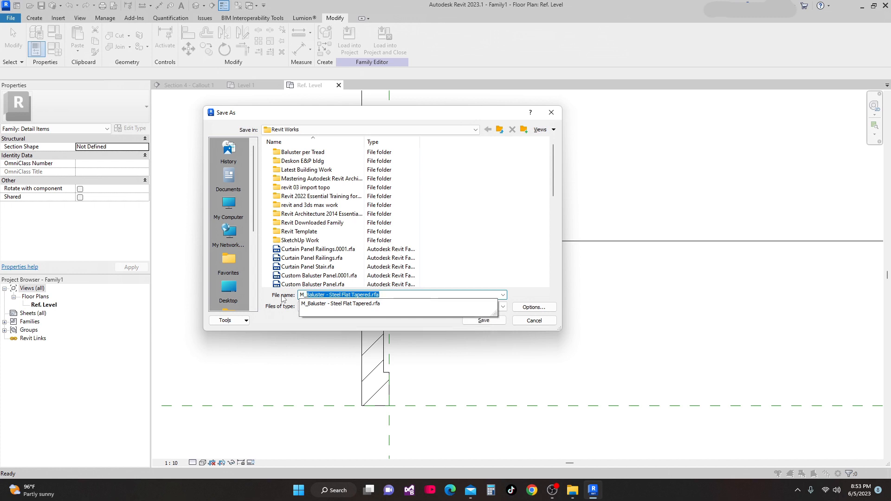
pyautogui.write('Base Molding Section')
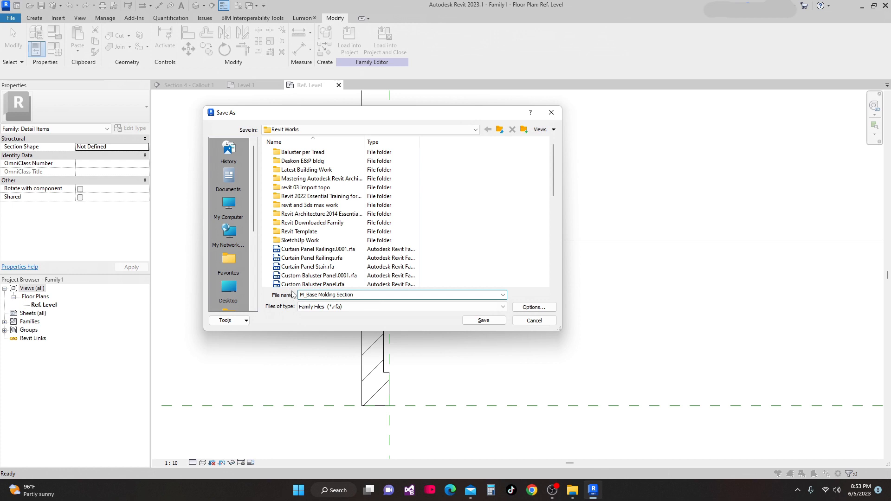
# Confirm the default file save options and save the family as M_Base Molding Section in the Revit Works folder
pyautogui.click(532, 307)
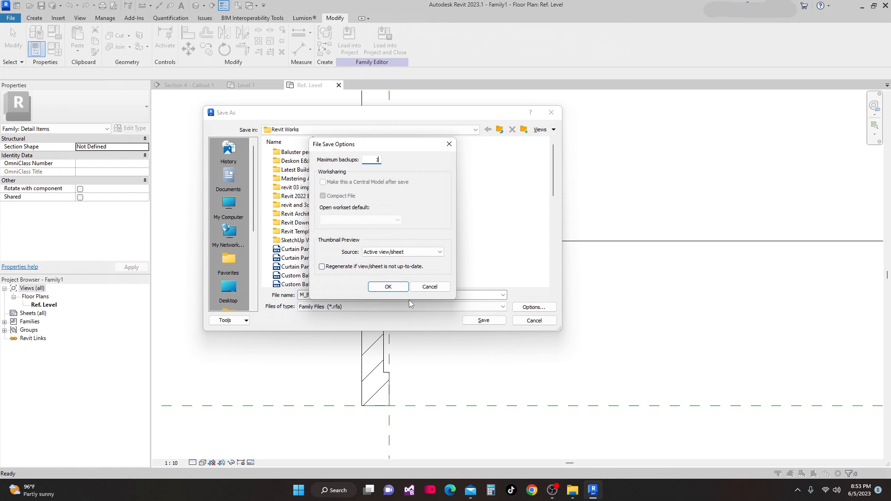
pyautogui.click(389, 287)
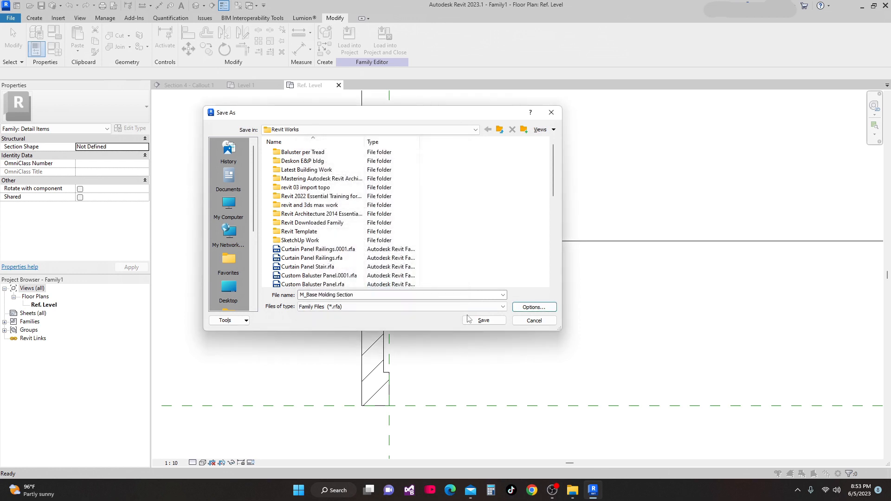
pyautogui.click(482, 320)
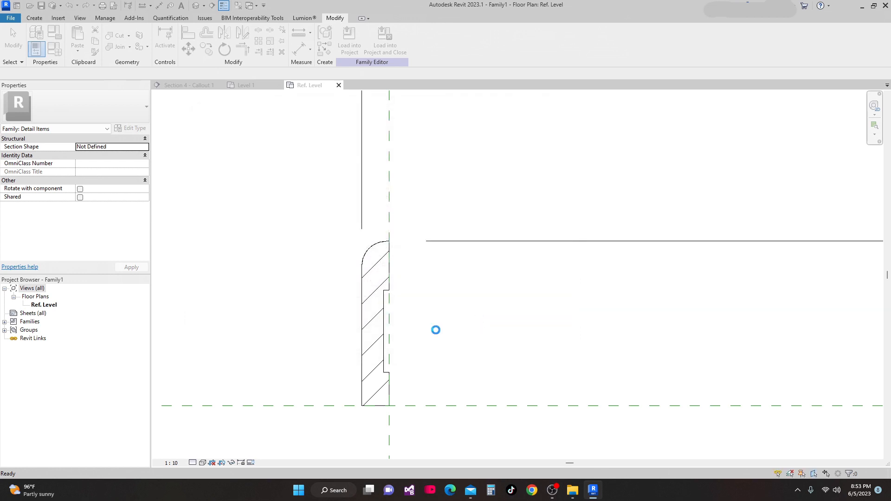
# Load the M_Base Molding Section family into the project and cancel its placement in the Section 4 - Callout 1 view
pyautogui.scroll(-4, 436, 329)
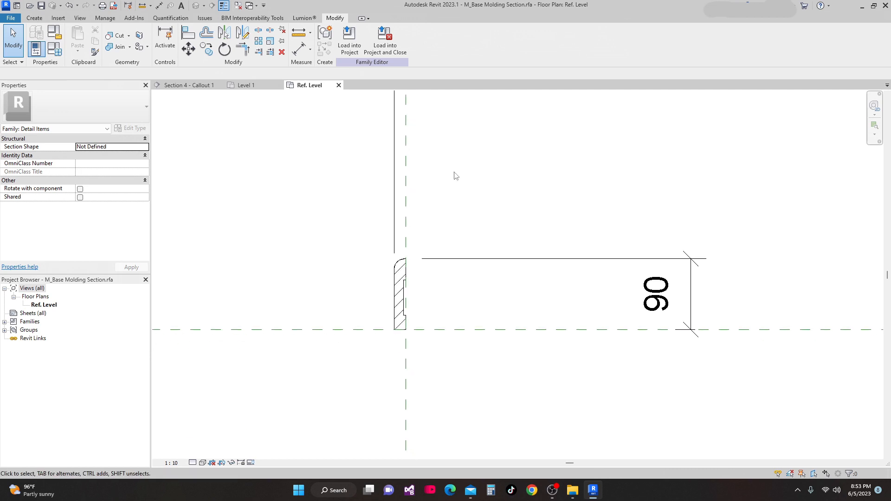
pyautogui.click(349, 41)
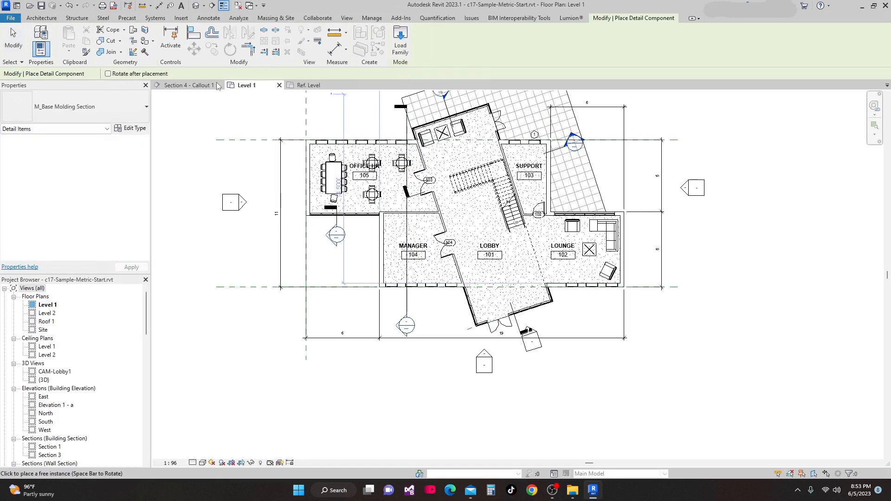
pyautogui.click(194, 89)
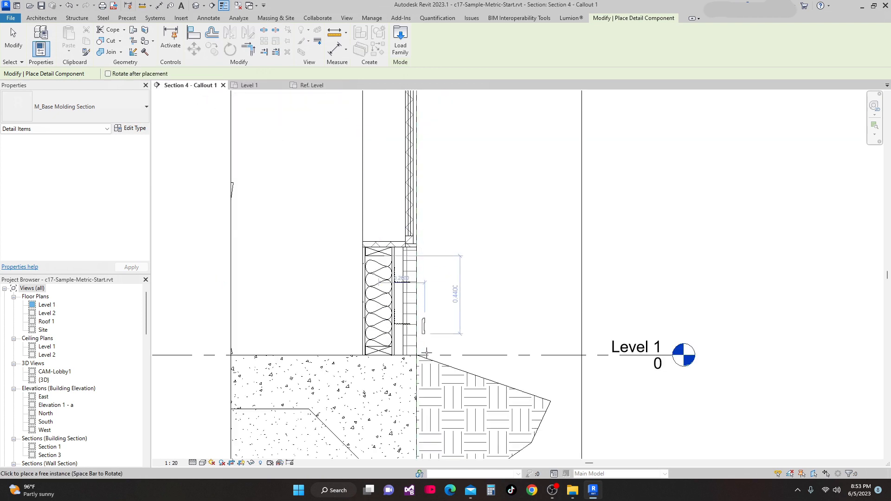
pyautogui.scroll(3, 338, 343)
pyautogui.scroll(3, 339, 342)
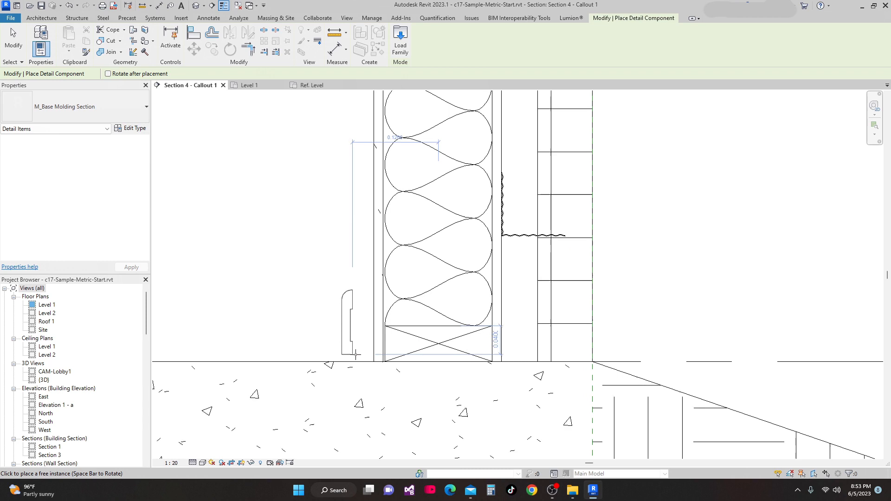
pyautogui.scroll(-3, 406, 291)
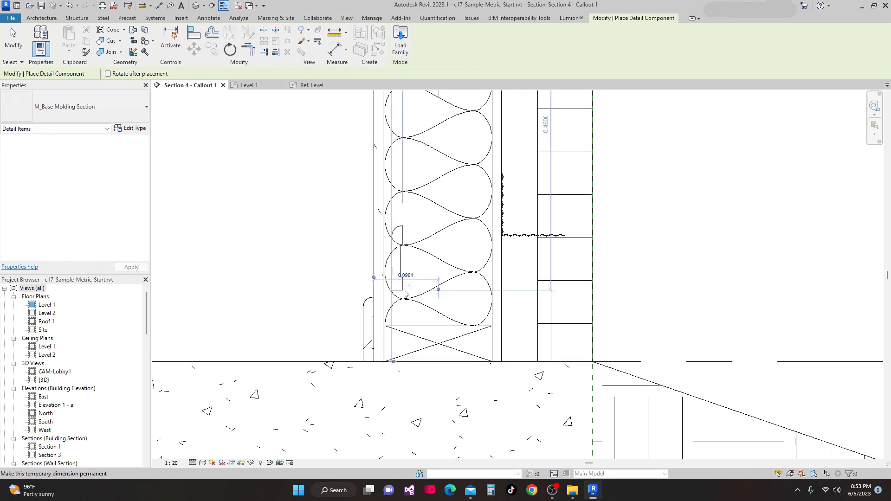
pyautogui.press('Escape')
# Set the Section 4 - Callout 1 view scale to 1:10
pyautogui.moveTo(314, 378)
pyautogui.mouseDown(button='middle')
pyautogui.moveTo(336, 322)
pyautogui.moveTo(338, 334)
pyautogui.mouseUp(button='middle')
pyautogui.moveTo(284, 361); pyautogui.dragTo(289, 333, button='middle')
pyautogui.click(172, 464)
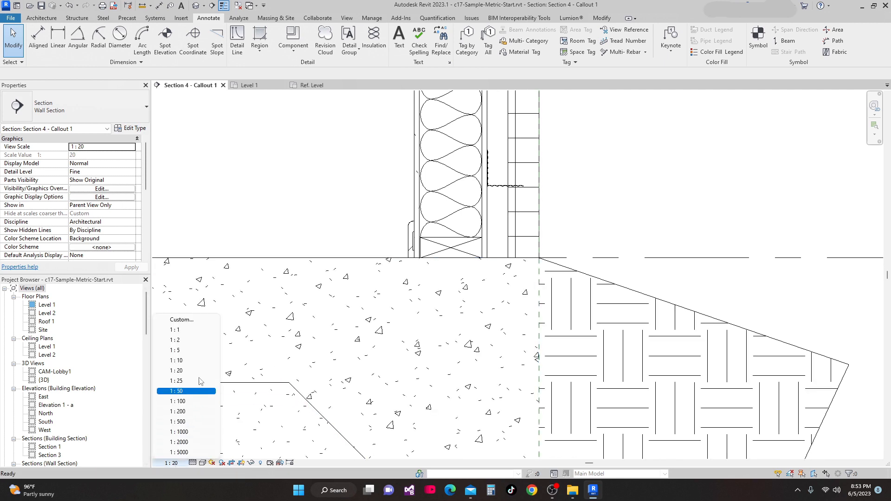
pyautogui.click(193, 362)
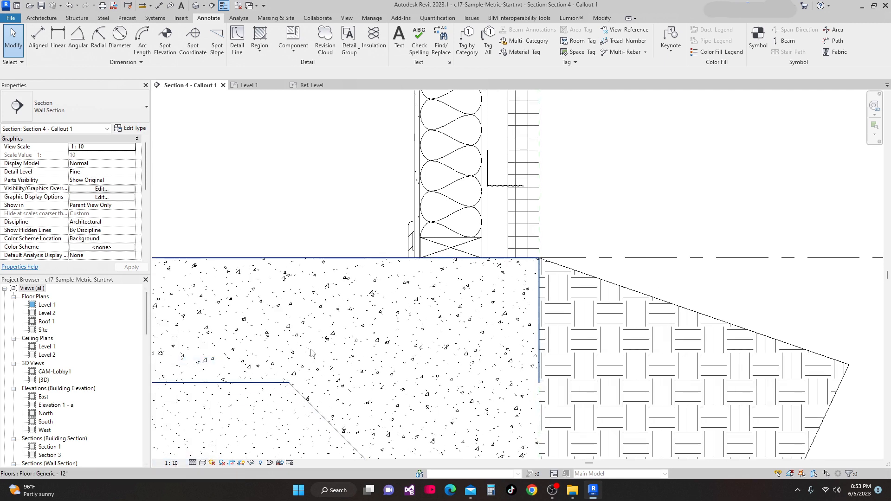
# Draw a Brick repeating detail component up the exterior brick veneer from the Level 1 floor line to the top of the masonry
pyautogui.scroll(-1, 324, 367)
pyautogui.moveTo(325, 369); pyautogui.dragTo(330, 388, button='middle')
pyautogui.moveTo(389, 334)
pyautogui.mouseDown(button='middle')
pyautogui.moveTo(396, 358)
pyautogui.moveTo(388, 354)
pyautogui.mouseUp(button='middle')
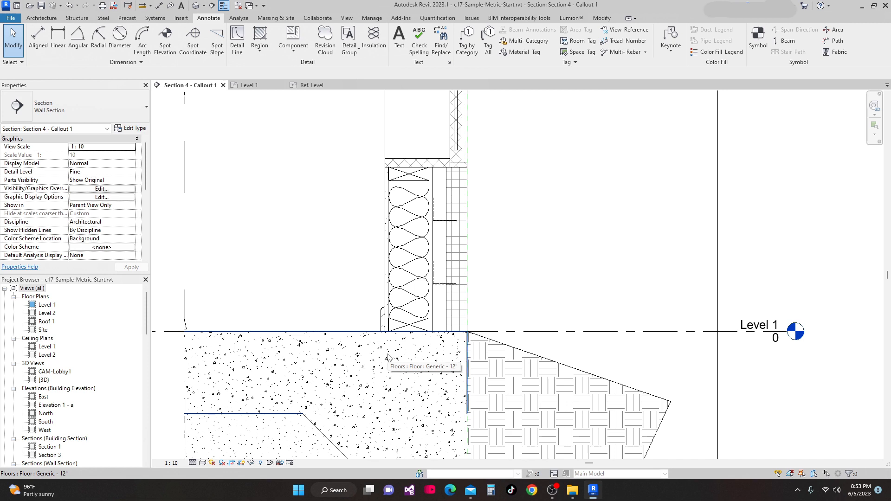
pyautogui.scroll(-1, 392, 352)
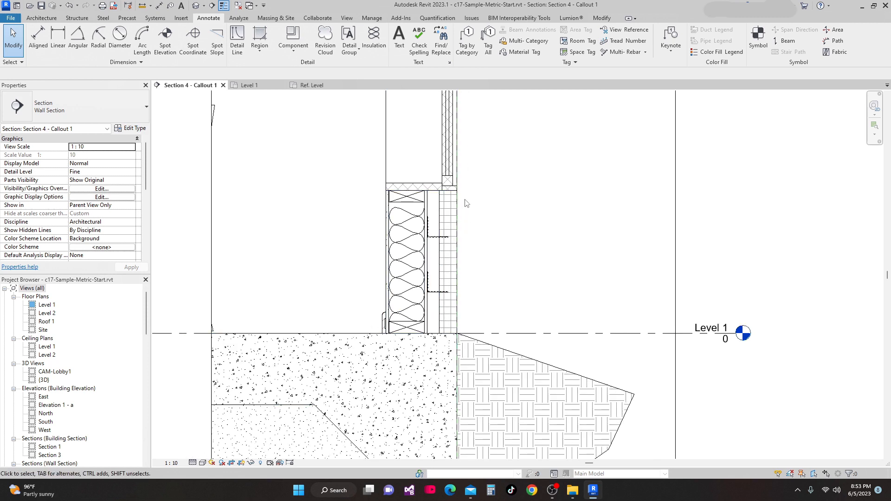
pyautogui.scroll(1, 463, 199)
pyautogui.moveTo(439, 319); pyautogui.dragTo(434, 268, button='middle')
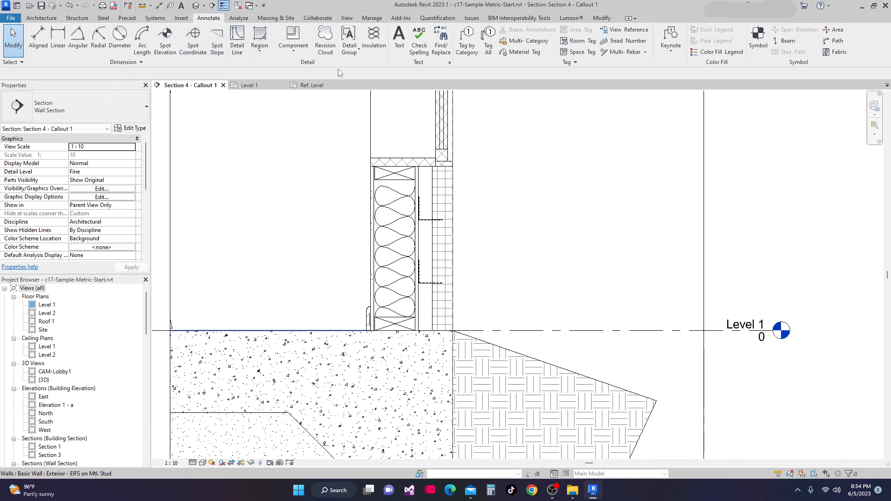
pyautogui.click(293, 52)
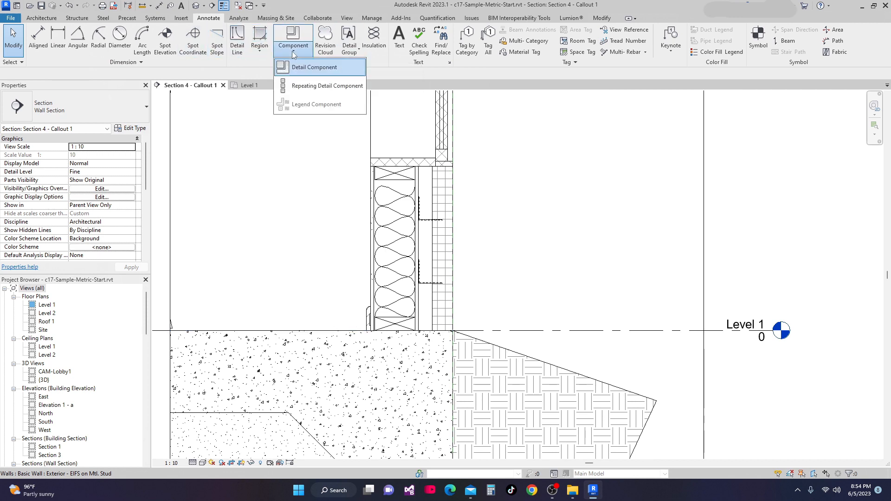
pyautogui.click(304, 87)
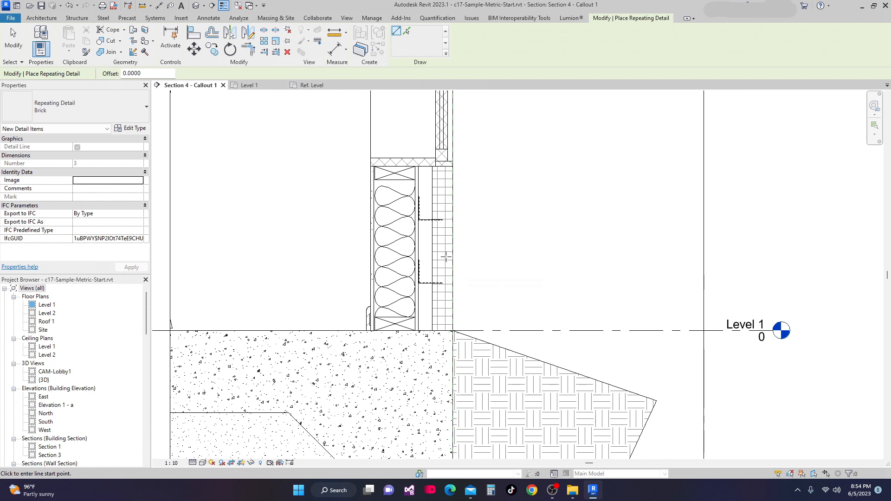
pyautogui.scroll(2, 454, 264)
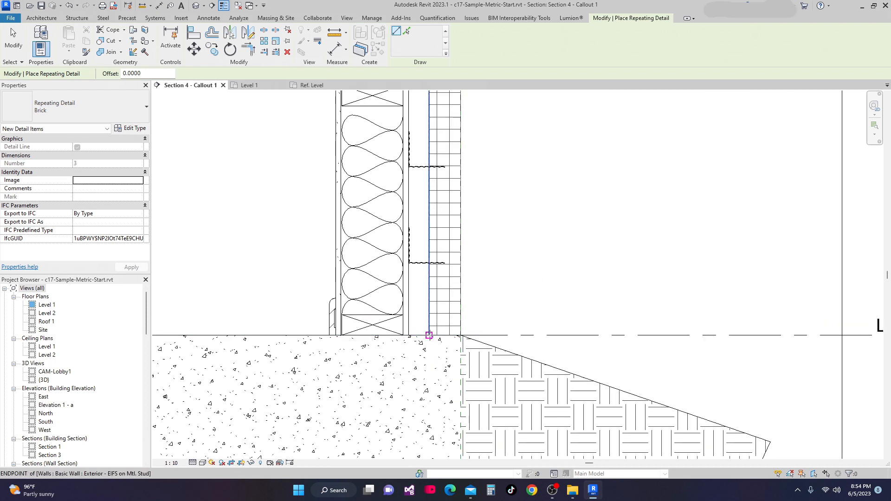
pyautogui.click(429, 335)
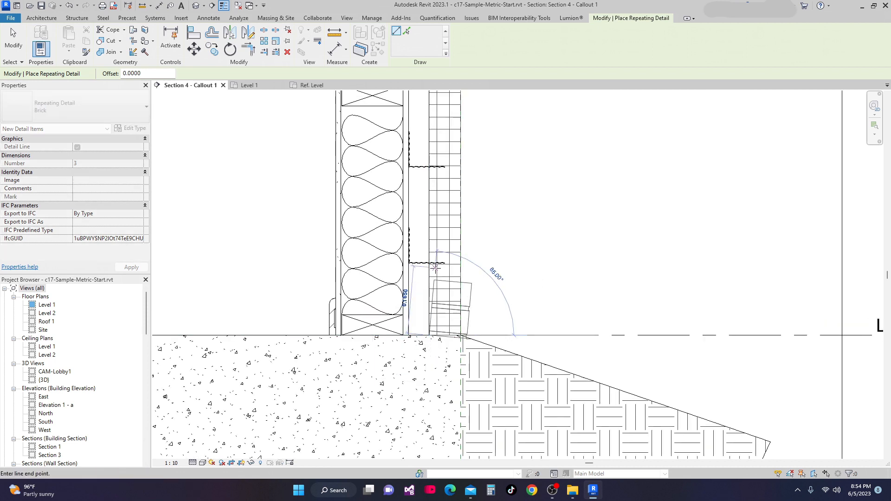
pyautogui.scroll(-2, 413, 251)
pyautogui.scroll(2, 415, 244)
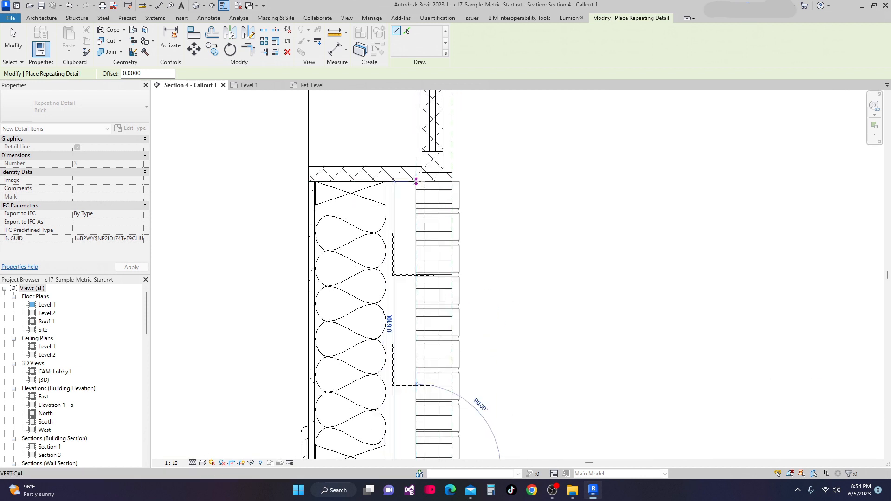
pyautogui.click(417, 182)
pyautogui.scroll(-2, 583, 260)
pyautogui.moveTo(569, 300); pyautogui.dragTo(554, 272, button='middle')
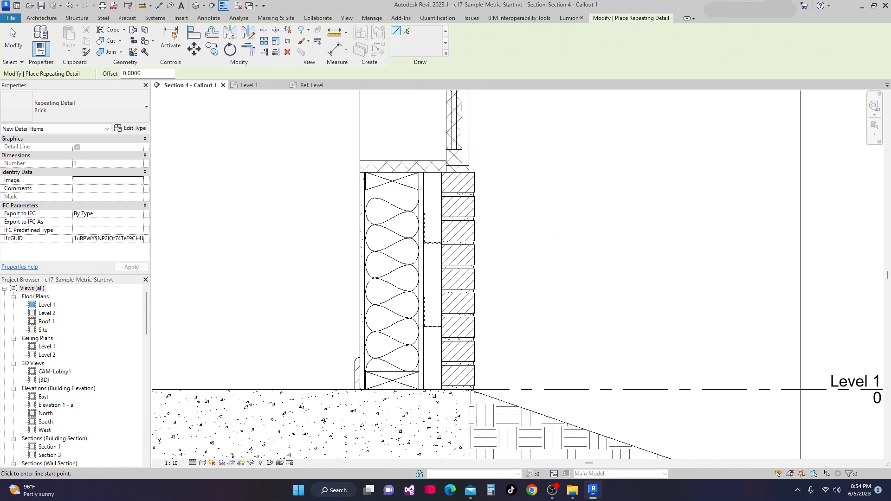
pyautogui.press('Escape')
pyautogui.press('Escape')
# Select the brick repeating detail, open its type properties and browse the available detail components list
pyautogui.click(476, 193)
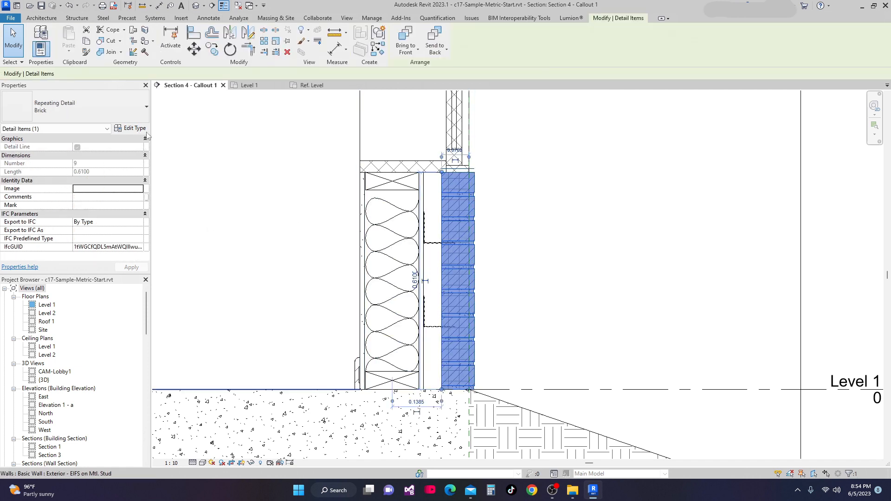
pyautogui.click(126, 130)
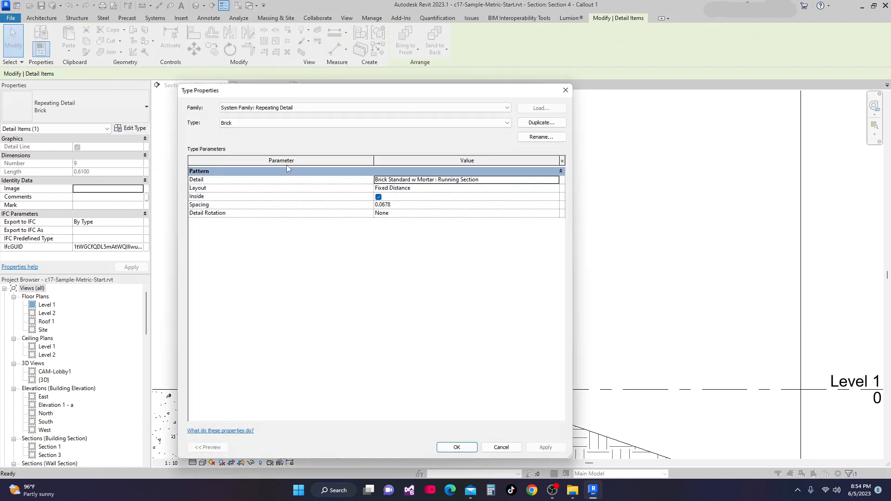
pyautogui.moveTo(312, 93); pyautogui.dragTo(269, 91)
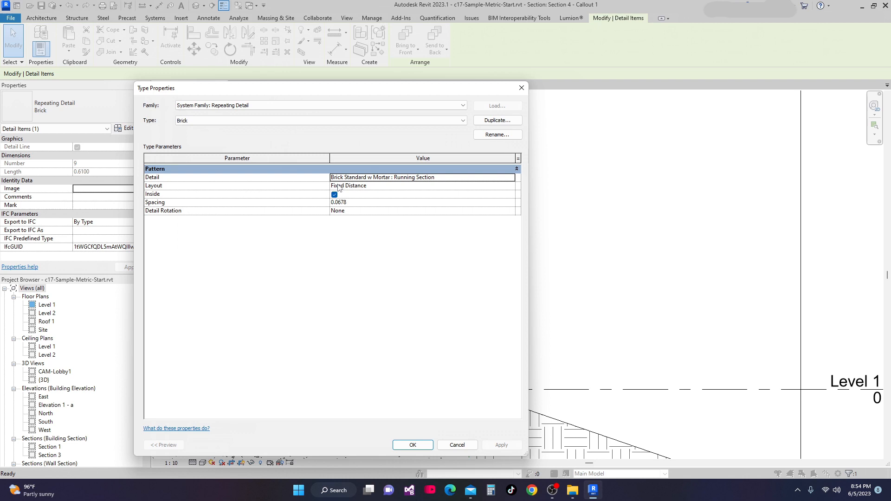
pyautogui.click(512, 180)
pyautogui.click(511, 179)
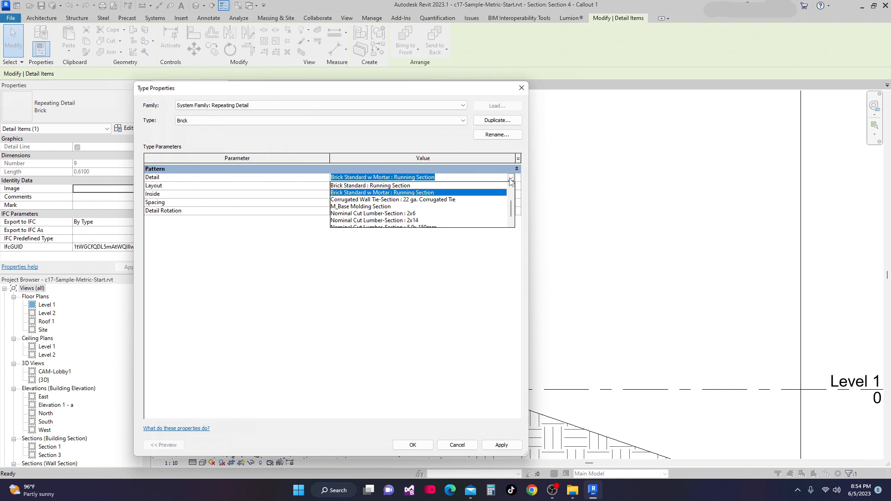
pyautogui.moveTo(423, 96); pyautogui.dragTo(419, 80)
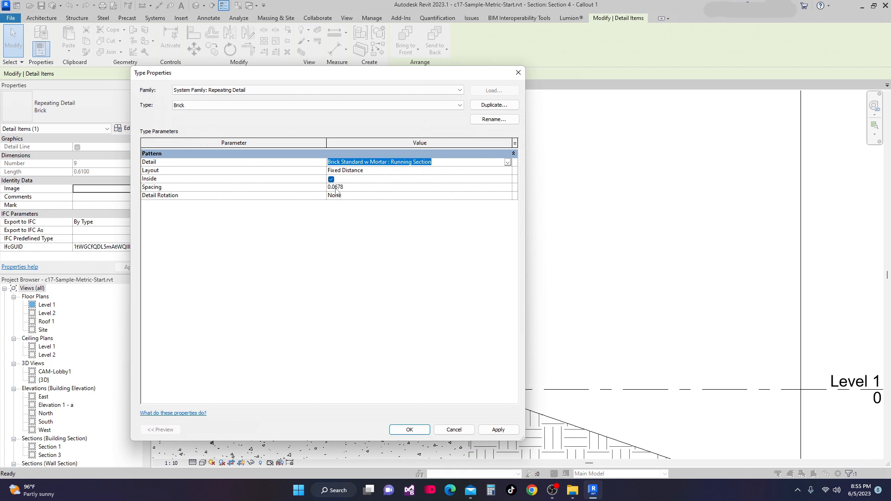
# Try the repeating detail's layout options Fill Available Space, Maximum Spacing and Fixed Distance
pyautogui.click(508, 171)
pyautogui.click(508, 171)
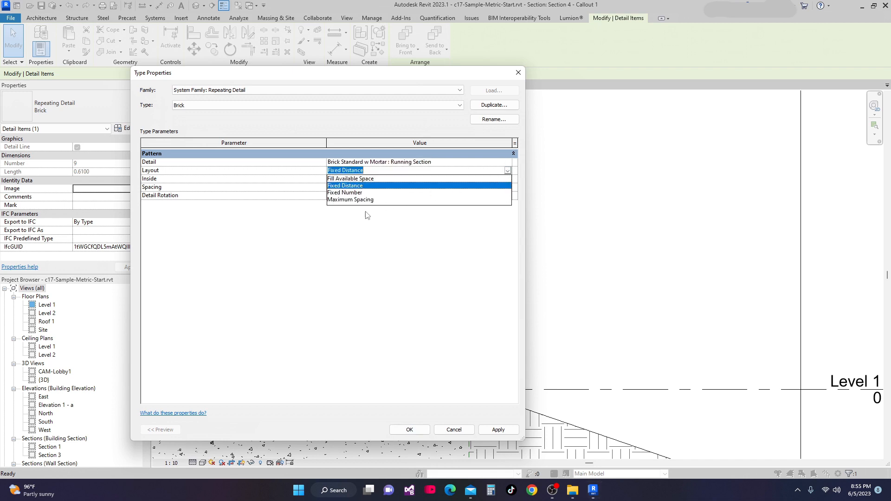
pyautogui.click(364, 179)
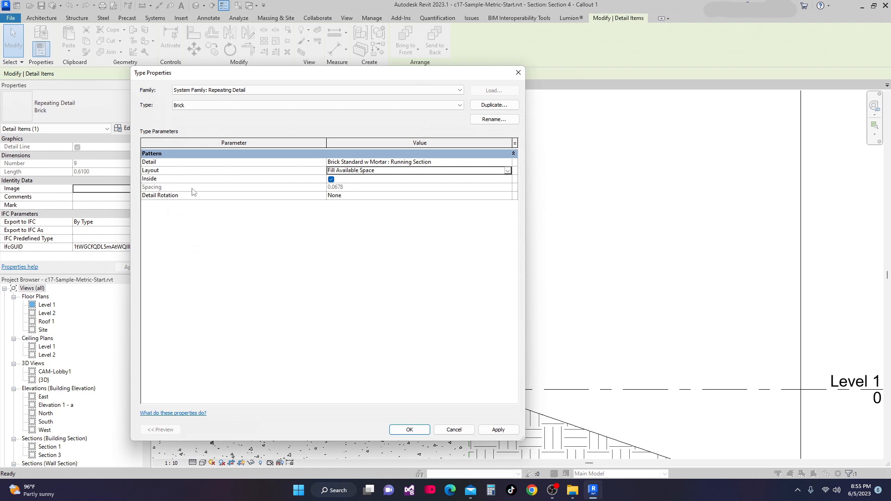
pyautogui.click(508, 170)
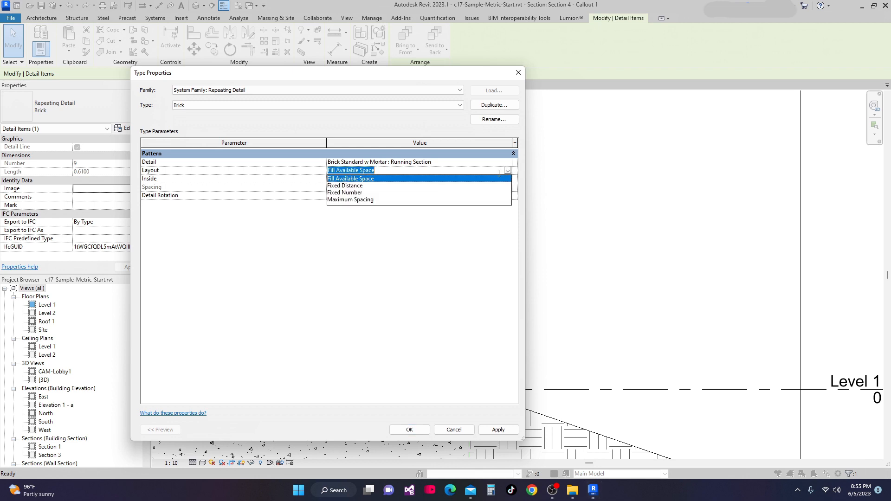
pyautogui.click(340, 200)
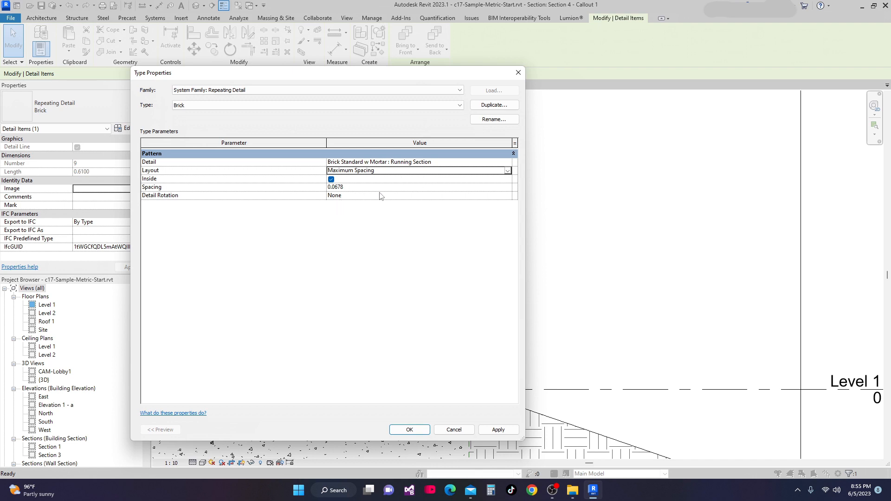
pyautogui.moveTo(356, 78); pyautogui.dragTo(245, 62)
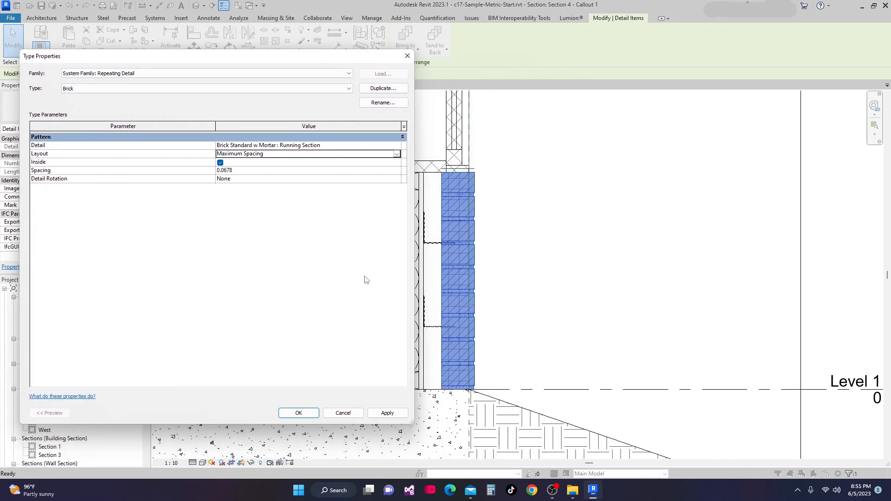
pyautogui.click(397, 154)
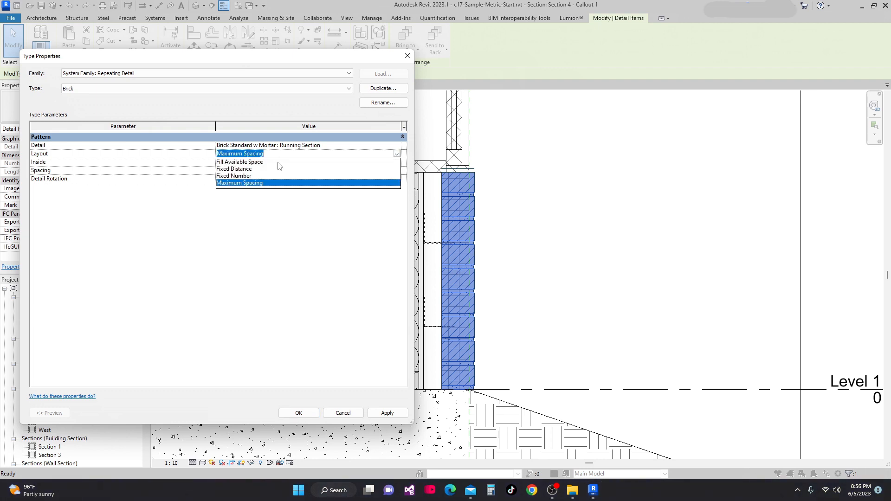
pyautogui.click(240, 170)
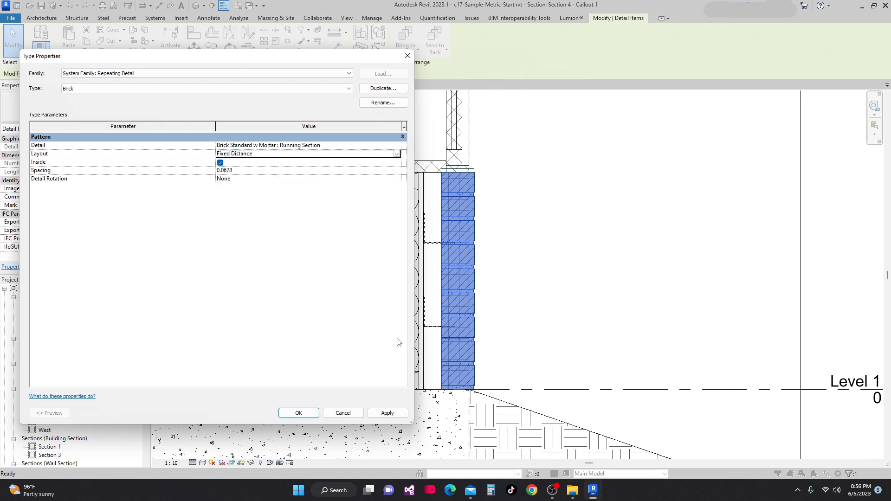
# Set the brick repeating detail's layout to Fixed Number and apply the type change
pyautogui.moveTo(273, 58); pyautogui.dragTo(602, 119)
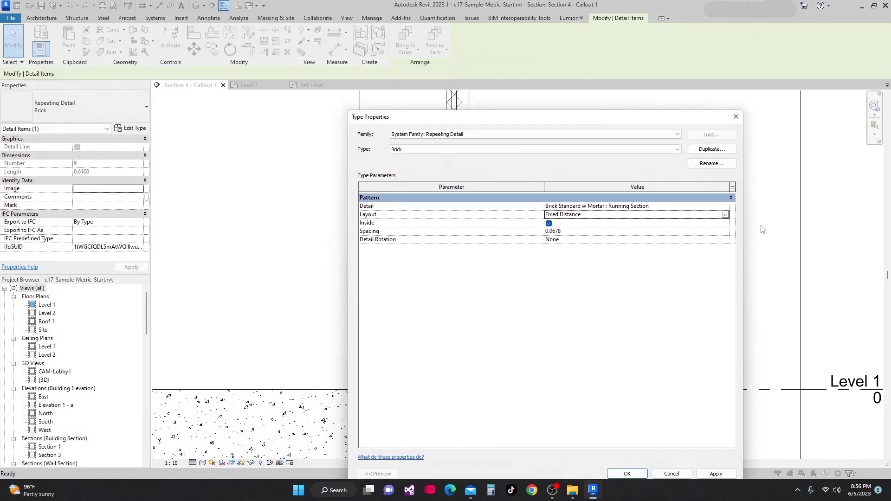
pyautogui.click(725, 215)
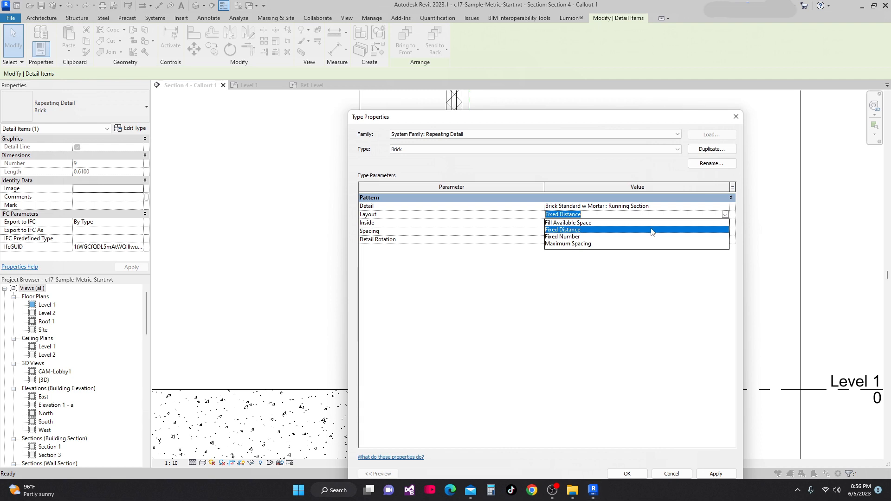
pyautogui.click(557, 237)
pyautogui.click(715, 474)
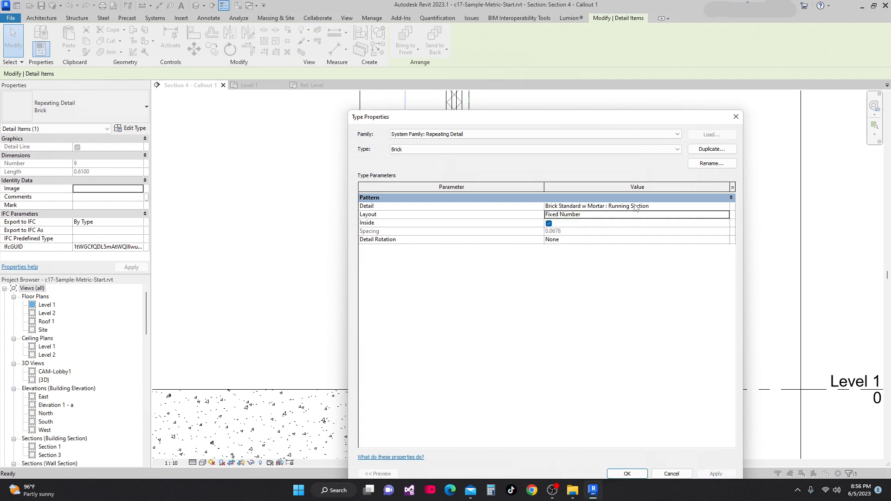
pyautogui.moveTo(560, 123); pyautogui.dragTo(511, 65)
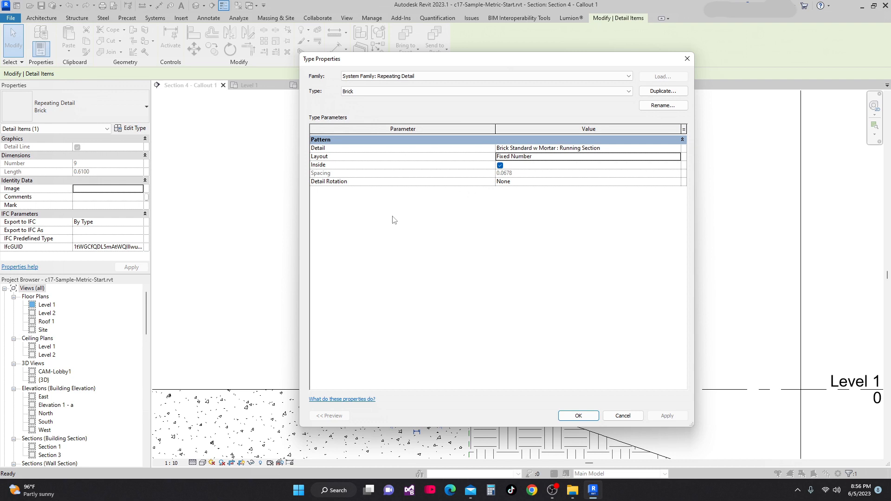
# Change the brick repeating detail's layout to Fill Available Space and apply the type change
pyautogui.click(578, 417)
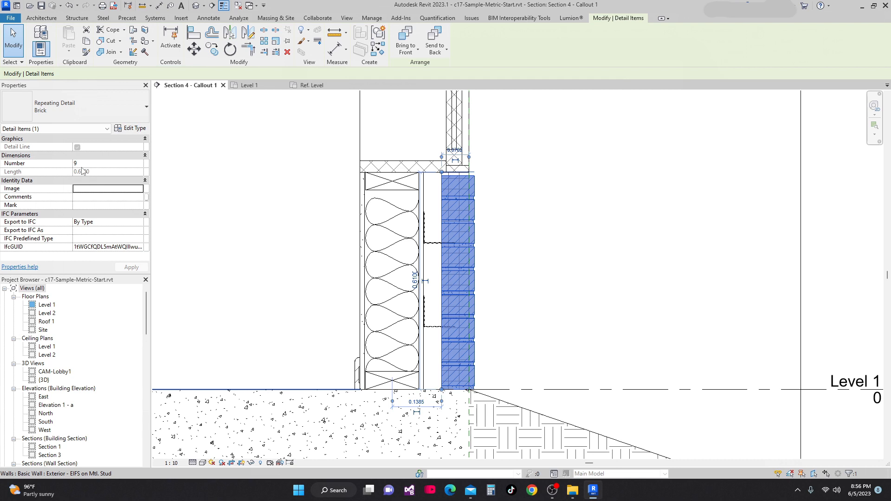
pyautogui.click(141, 130)
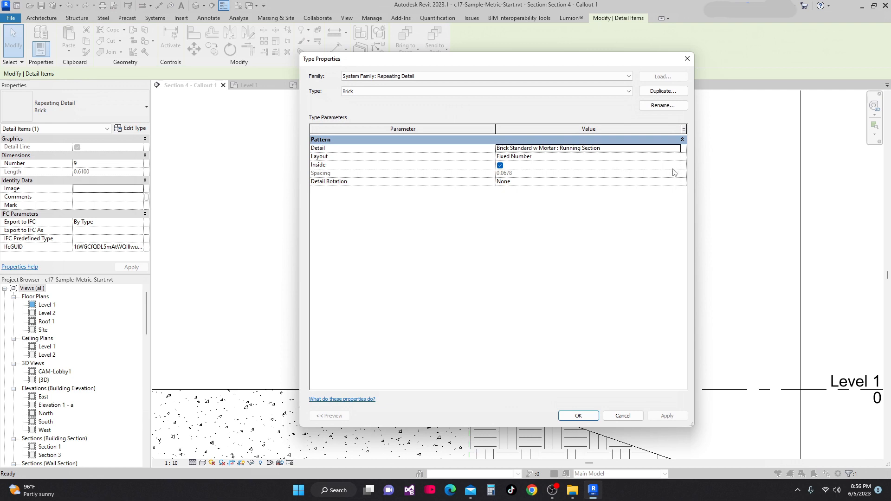
pyautogui.click(679, 158)
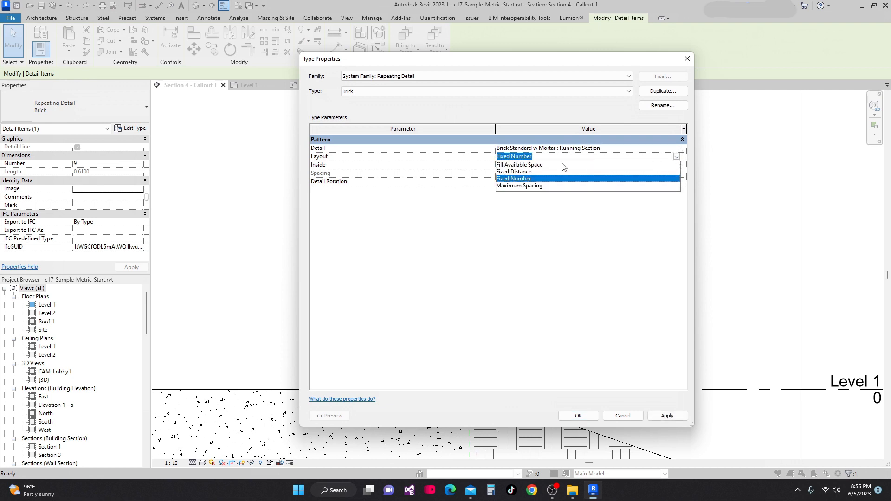
pyautogui.click(528, 166)
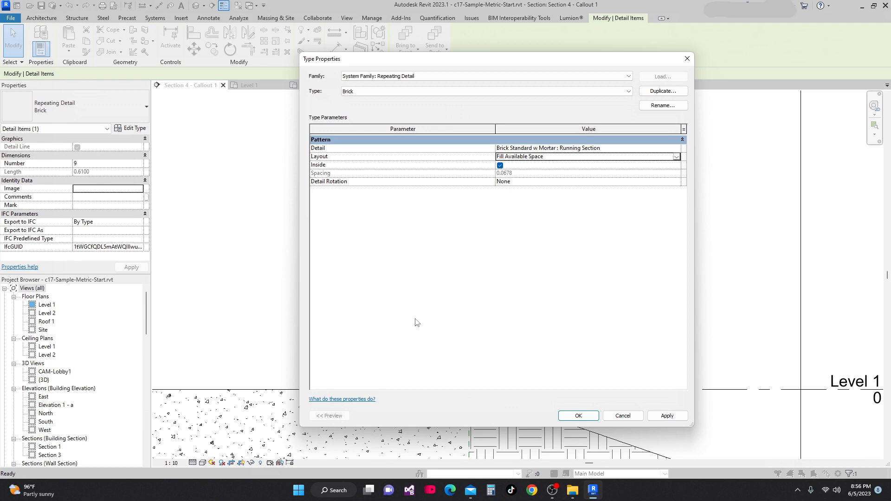
pyautogui.click(673, 417)
pyautogui.click(578, 416)
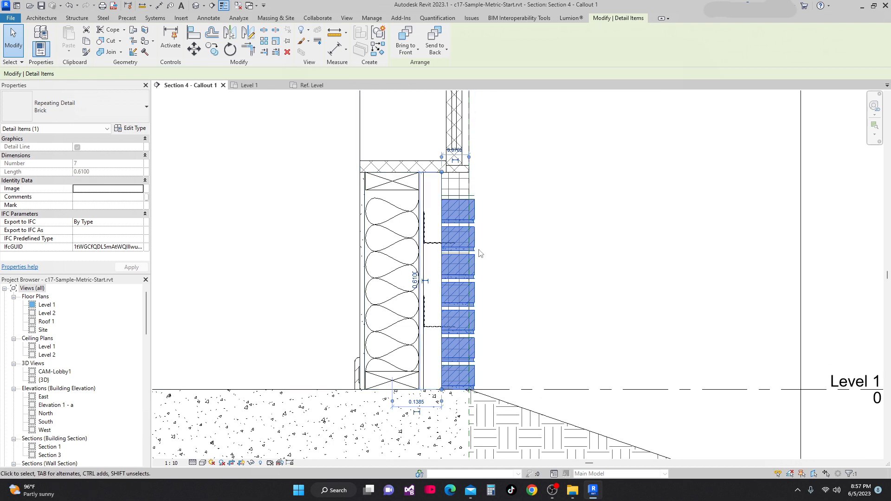
# Turn off the Inside option in the brick repeating detail's type properties
pyautogui.scroll(2, 454, 267)
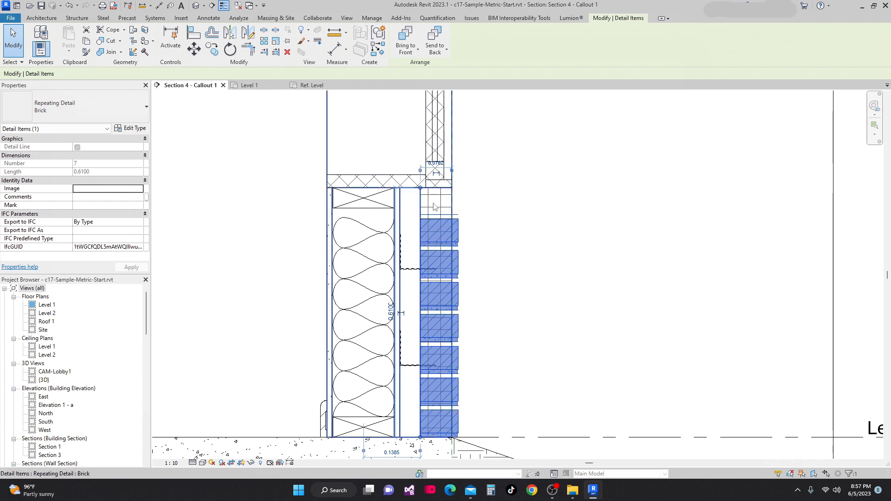
pyautogui.click(131, 128)
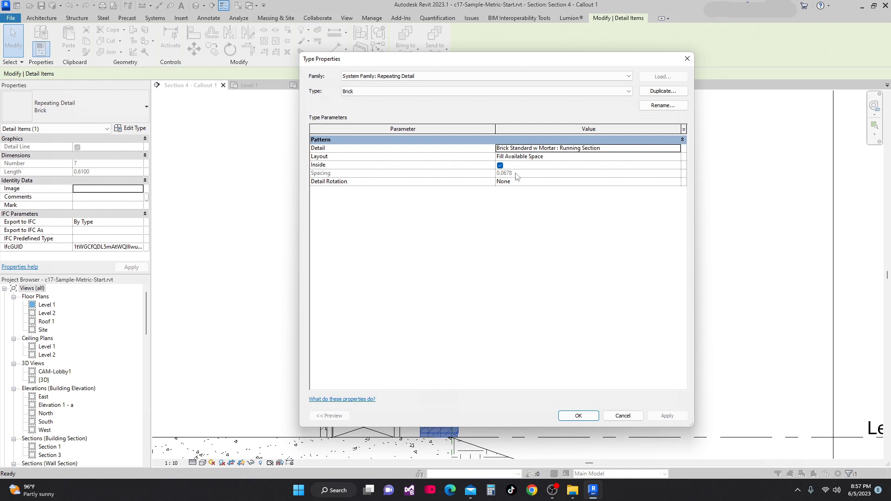
pyautogui.click(499, 166)
pyautogui.click(668, 416)
pyautogui.click(578, 416)
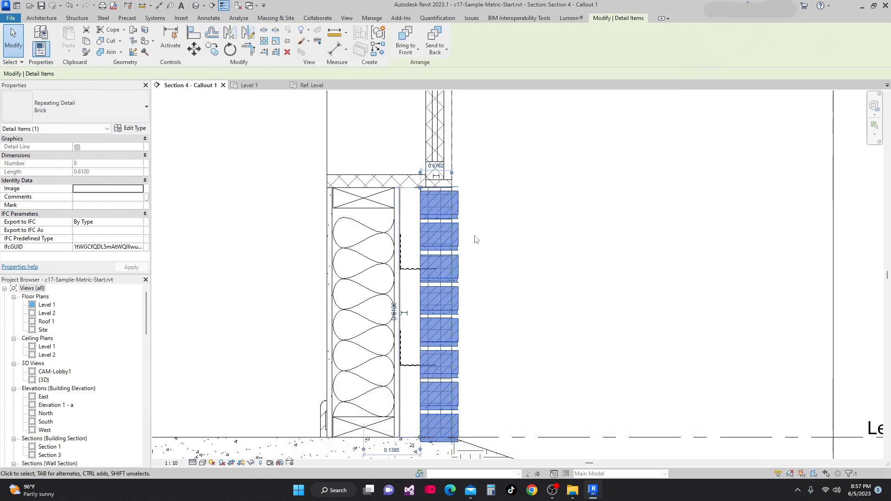
# Try the Maximum Spacing layout for the brick repeating detail type
pyautogui.scroll(-1, 445, 248)
pyautogui.moveTo(442, 256); pyautogui.dragTo(441, 220, button='middle')
pyautogui.scroll(2, 446, 191)
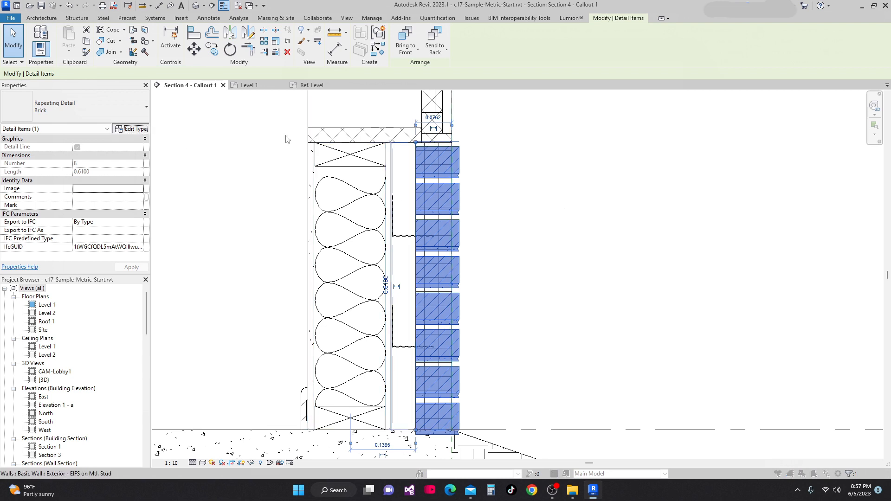
pyautogui.click(131, 128)
pyautogui.click(679, 159)
pyautogui.click(677, 157)
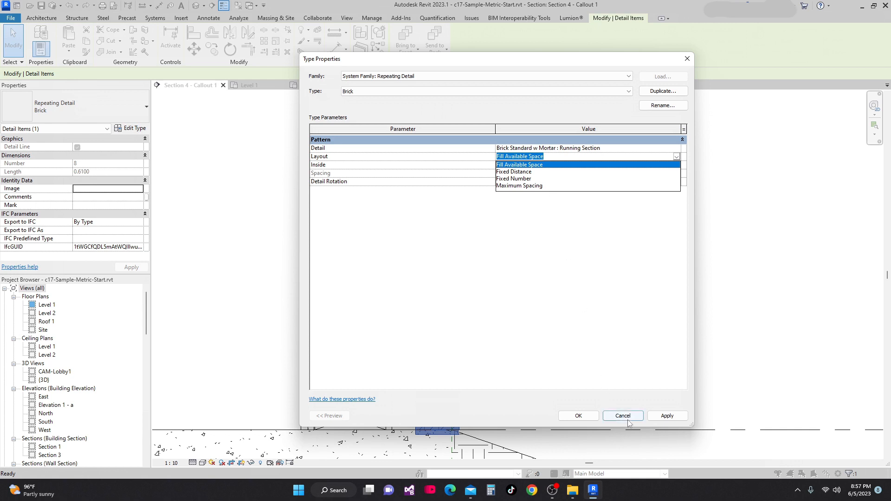
pyautogui.click(581, 417)
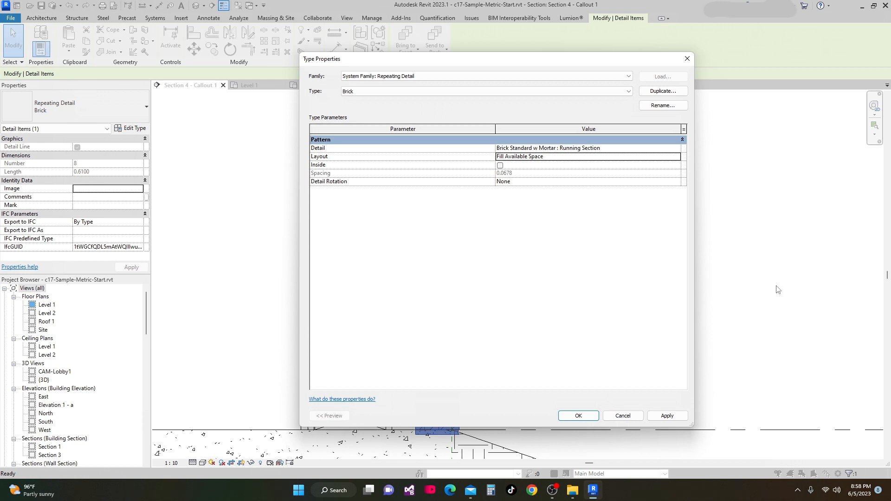
pyautogui.click(677, 157)
pyautogui.click(519, 185)
pyautogui.click(667, 416)
# Set the brick repeating detail's layout to Fixed Distance and apply the type change
pyautogui.click(679, 158)
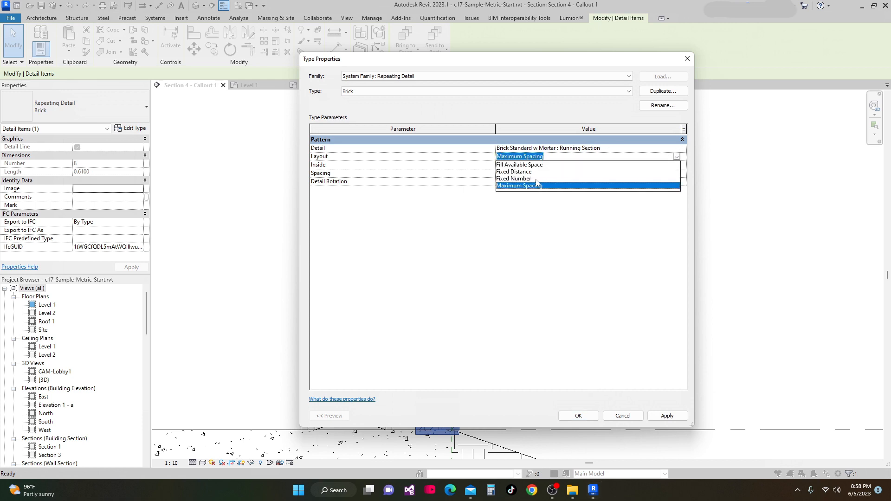
pyautogui.click(519, 173)
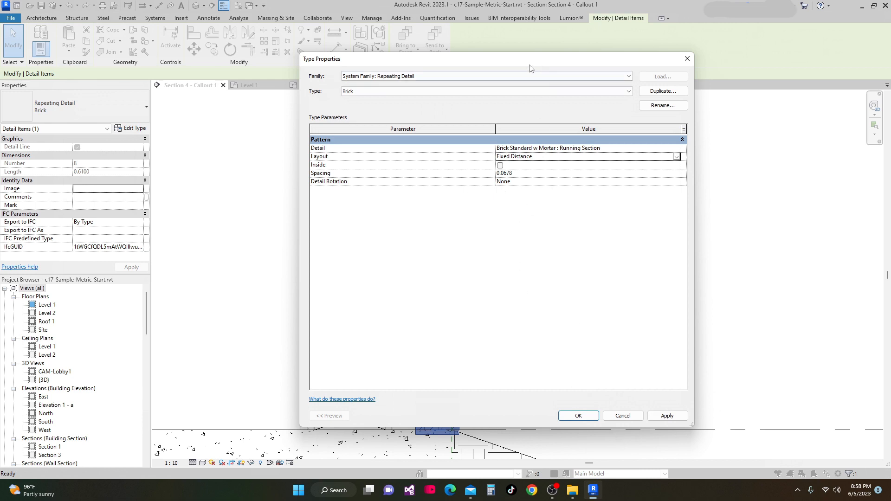
pyautogui.moveTo(530, 69); pyautogui.dragTo(400, 70)
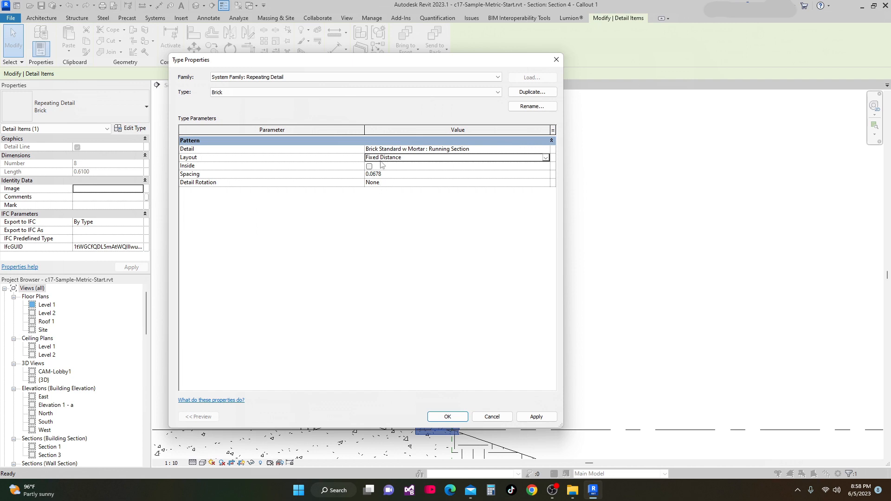
pyautogui.click(532, 416)
pyautogui.click(448, 417)
# Examine how the brick repeating detail aligns with the veneer at the sill and the Level 1 floor line
pyautogui.scroll(-2, 448, 351)
pyautogui.scroll(2, 464, 238)
pyautogui.click(465, 235)
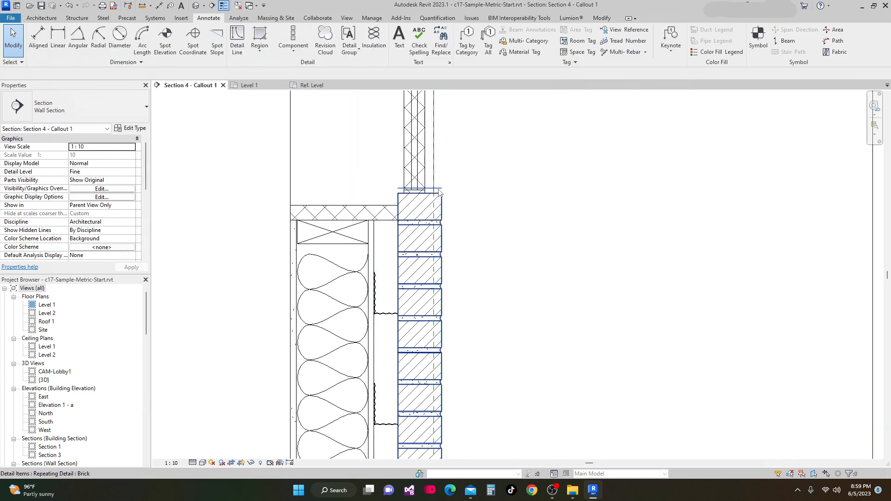
pyautogui.scroll(1, 420, 230)
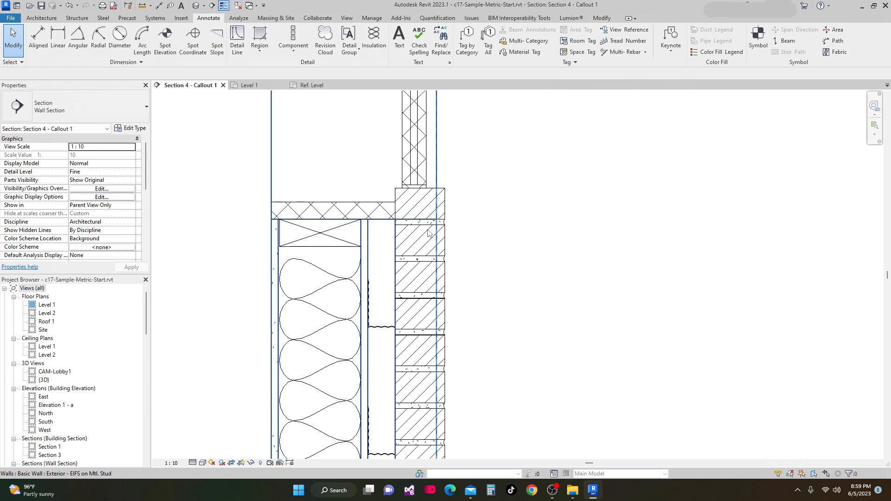
pyautogui.scroll(-2, 428, 232)
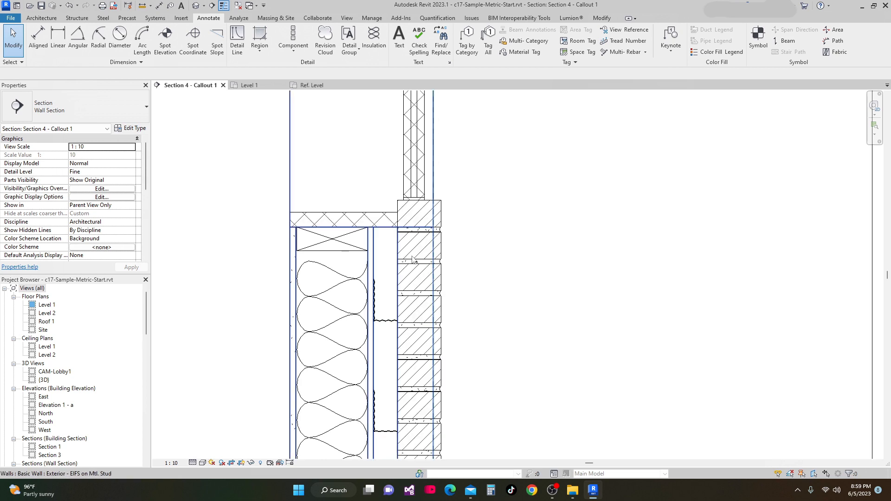
pyautogui.moveTo(422, 274); pyautogui.dragTo(439, 221, button='middle')
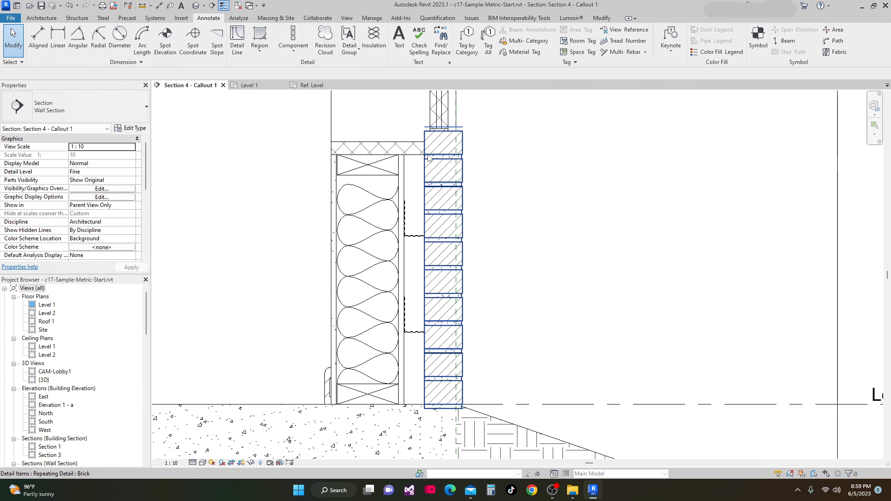
pyautogui.scroll(-2, 484, 259)
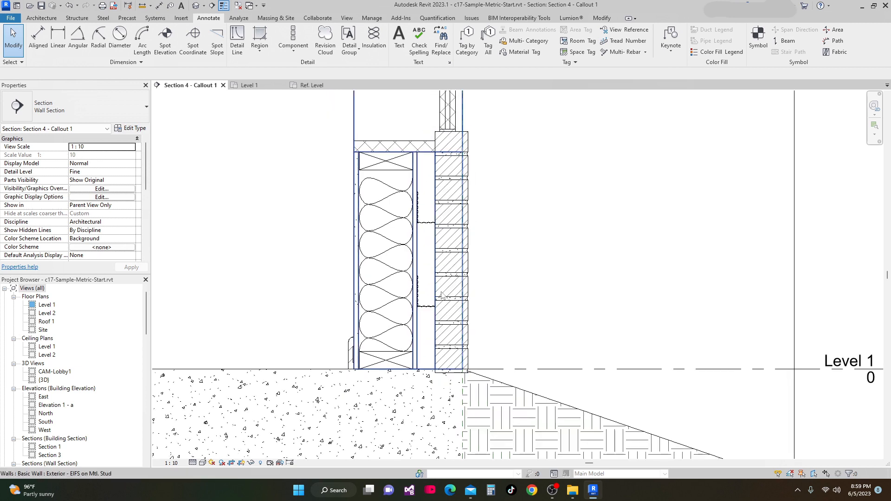
pyautogui.scroll(-2, 443, 368)
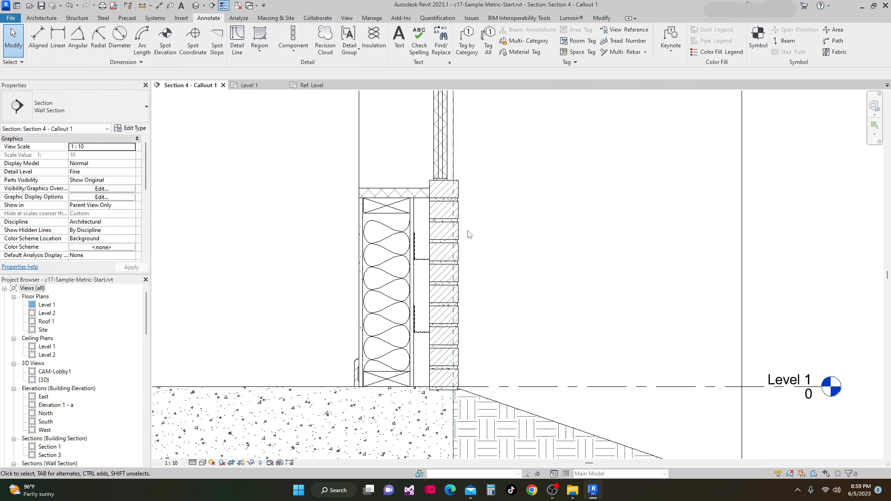
pyautogui.scroll(1, 440, 183)
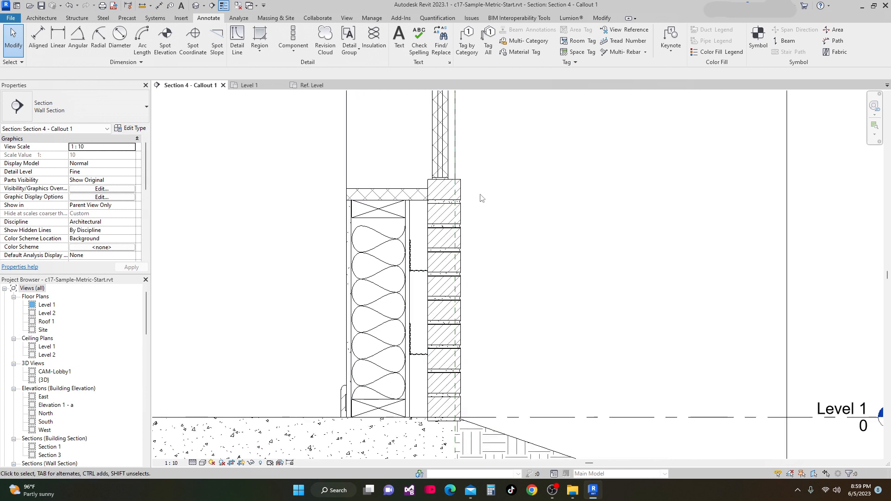
pyautogui.moveTo(453, 215); pyautogui.dragTo(456, 187, button='middle')
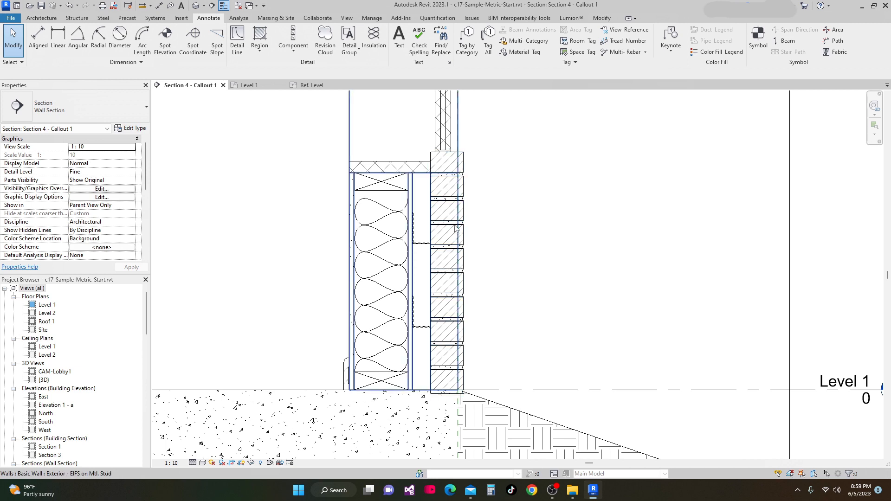
pyautogui.scroll(-2, 449, 237)
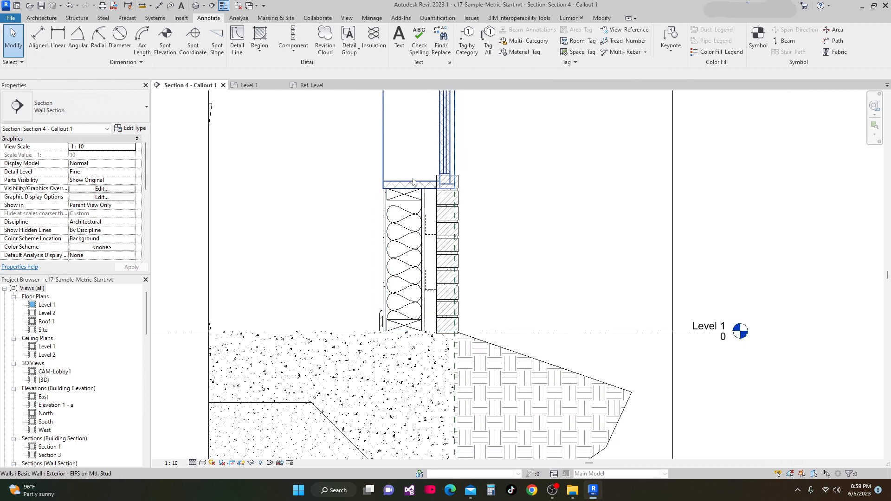
pyautogui.click(132, 129)
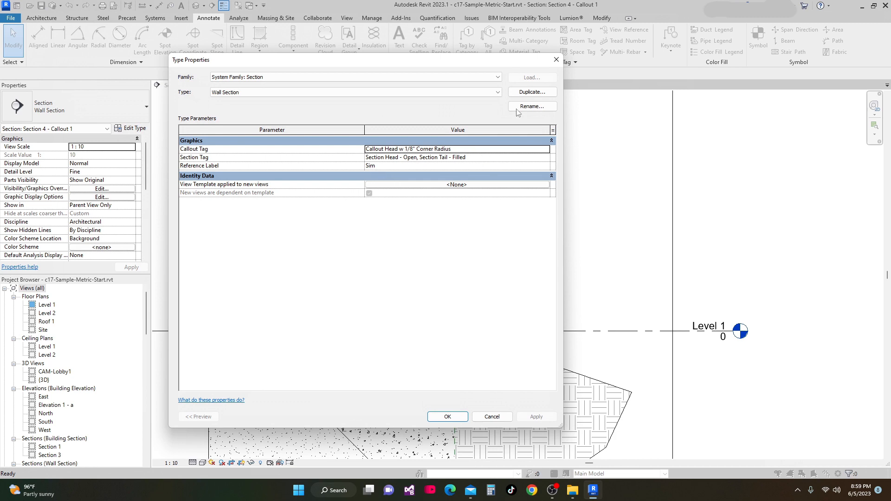
pyautogui.click(447, 416)
# Turn the Inside option back on for the brick repeating detail type
pyautogui.click(457, 235)
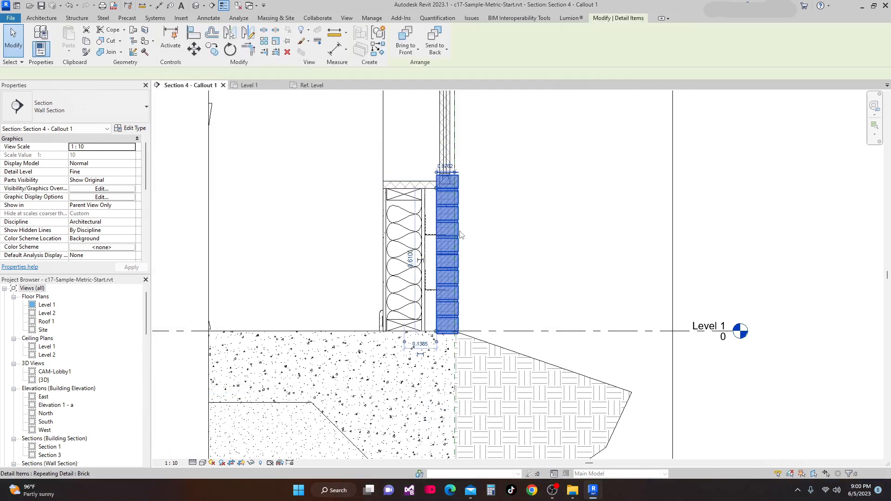
pyautogui.click(132, 129)
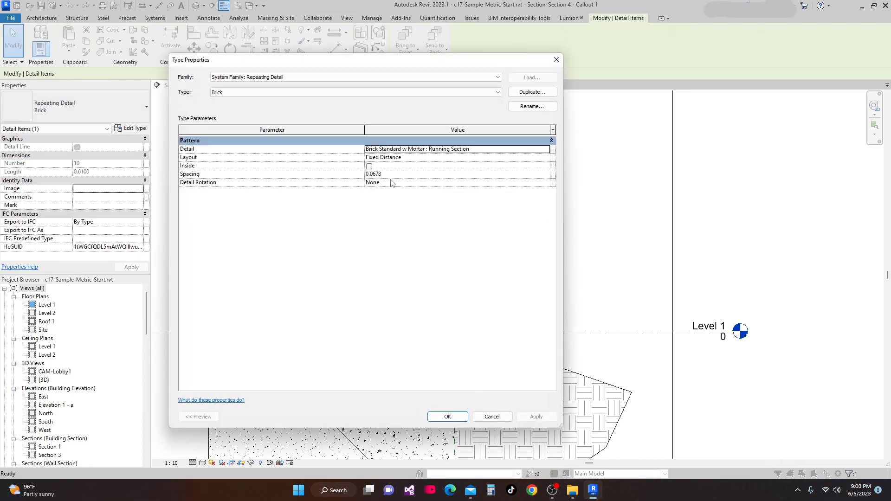
pyautogui.click(370, 166)
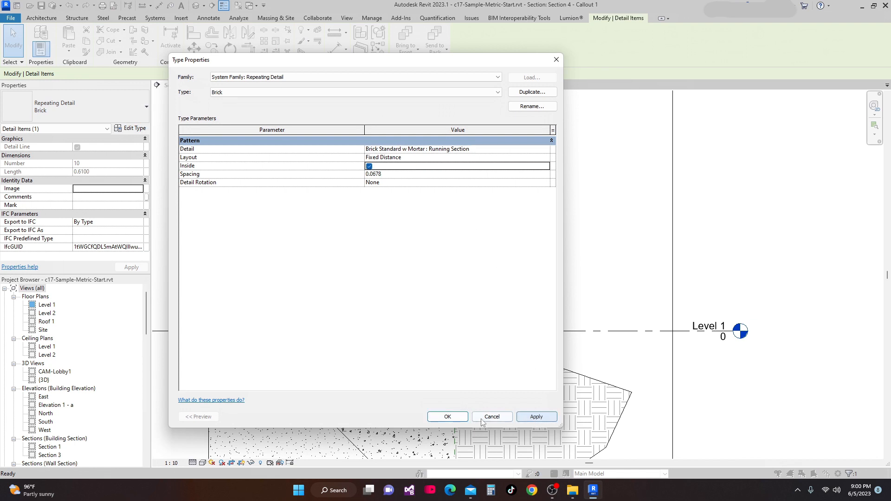
pyautogui.click(447, 417)
pyautogui.click(525, 311)
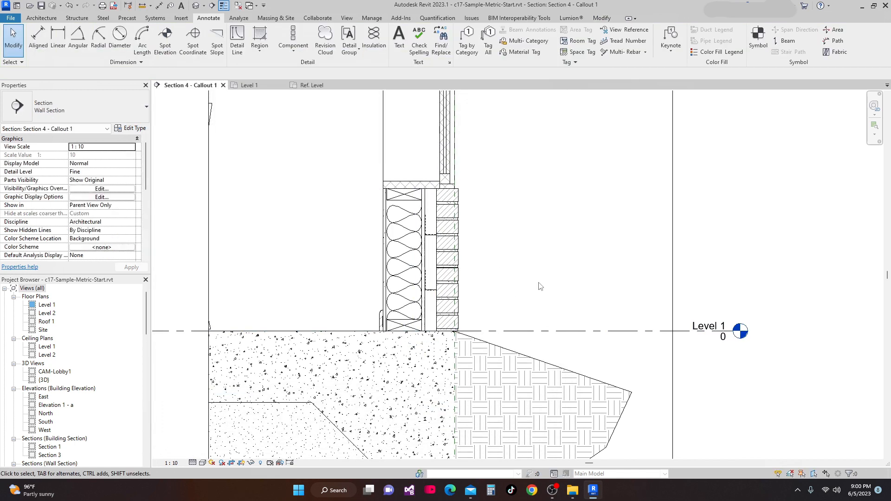
# Review the whole wall section callout from the footing up to the roof
pyautogui.scroll(2, 438, 335)
pyautogui.scroll(1, 439, 336)
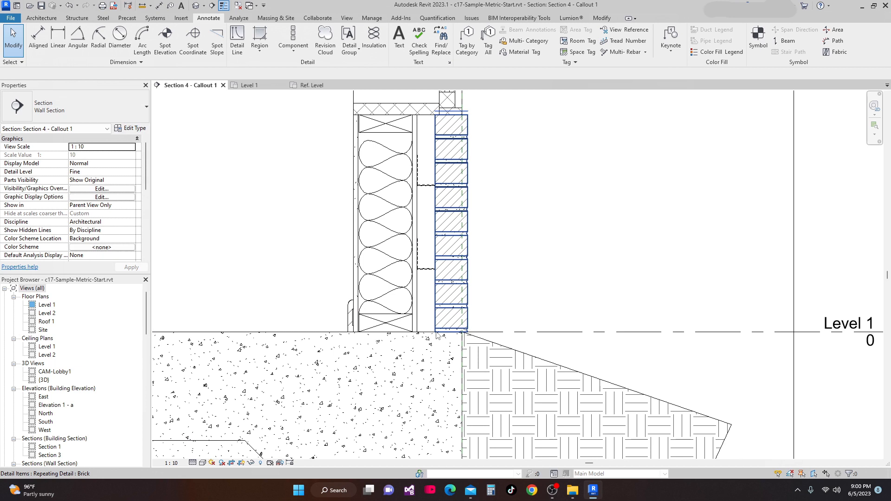
pyautogui.scroll(-3, 435, 311)
pyautogui.moveTo(429, 217); pyautogui.dragTo(422, 248, button='middle')
pyautogui.scroll(2, 423, 232)
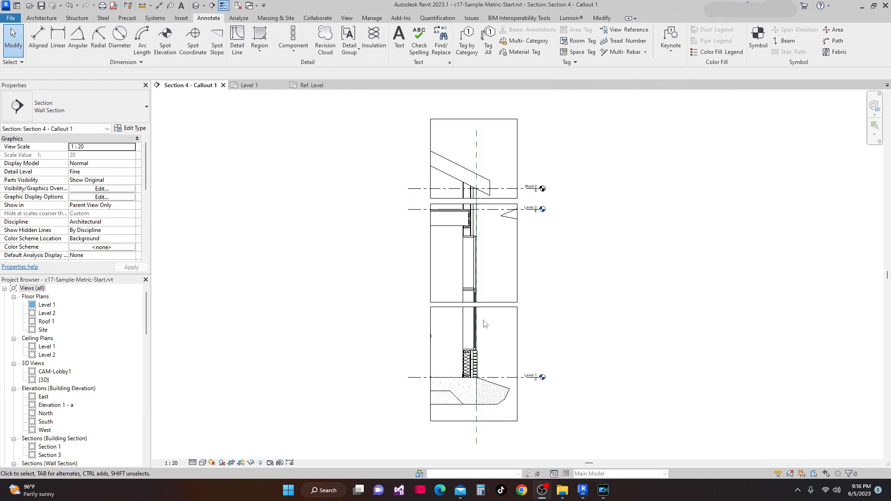
pyautogui.scroll(2, 484, 320)
pyautogui.scroll(-3, 523, 258)
pyautogui.moveTo(518, 274); pyautogui.dragTo(539, 299, button='middle')
pyautogui.scroll(2, 572, 312)
pyautogui.scroll(-1, 577, 308)
pyautogui.moveTo(584, 312)
pyautogui.mouseDown(button='middle')
pyautogui.moveTo(571, 316)
pyautogui.moveTo(575, 294)
pyautogui.mouseUp(button='middle')
pyautogui.scroll(1, 421, 296)
pyautogui.moveTo(423, 298)
pyautogui.mouseDown(button='middle')
pyautogui.moveTo(430, 342)
pyautogui.moveTo(435, 292)
pyautogui.mouseUp(button='middle')
pyautogui.scroll(-1, 435, 291)
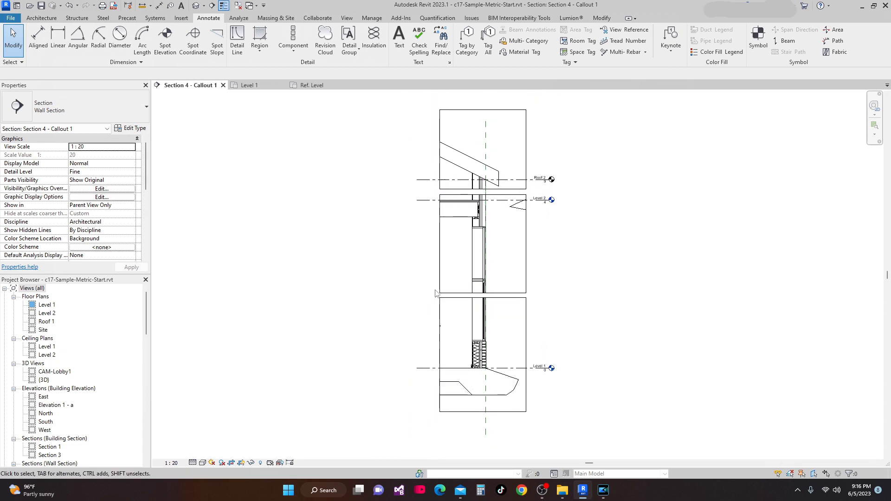
pyautogui.moveTo(637, 311); pyautogui.dragTo(619, 298, button='middle')
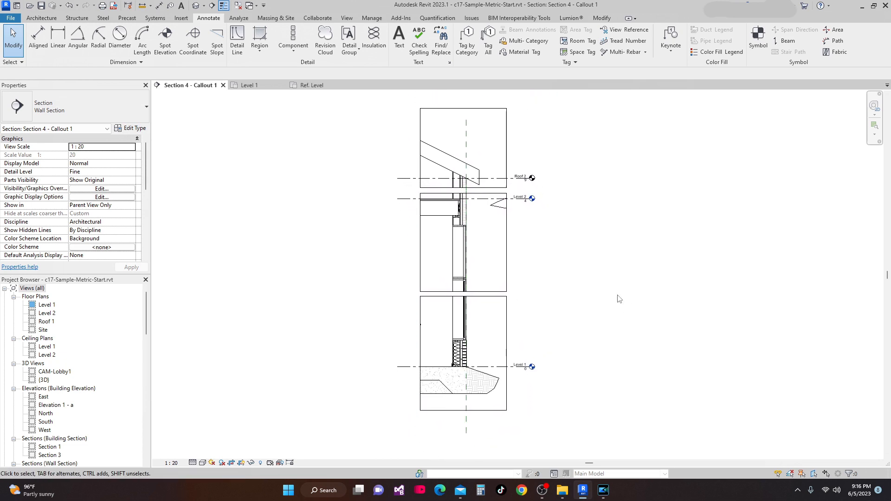